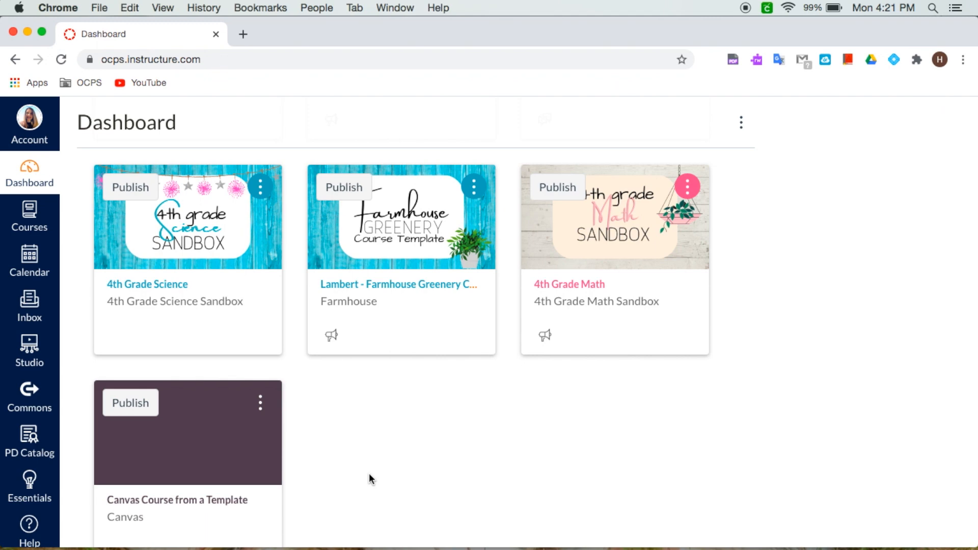
Step: Open the Canvas Course from a Template course and search Commons for "lambert farmhouse"
left_click(203, 501)
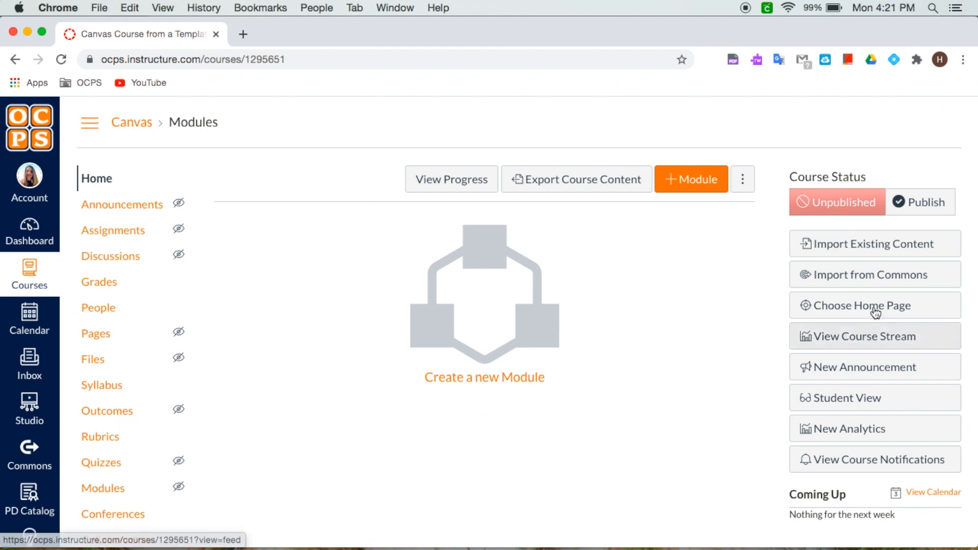
left_click(874, 276)
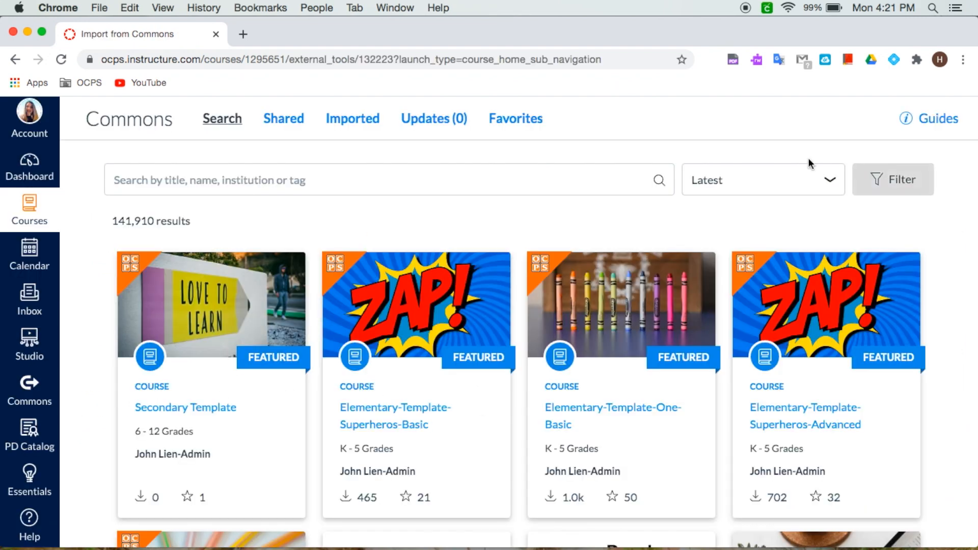
left_click(207, 177)
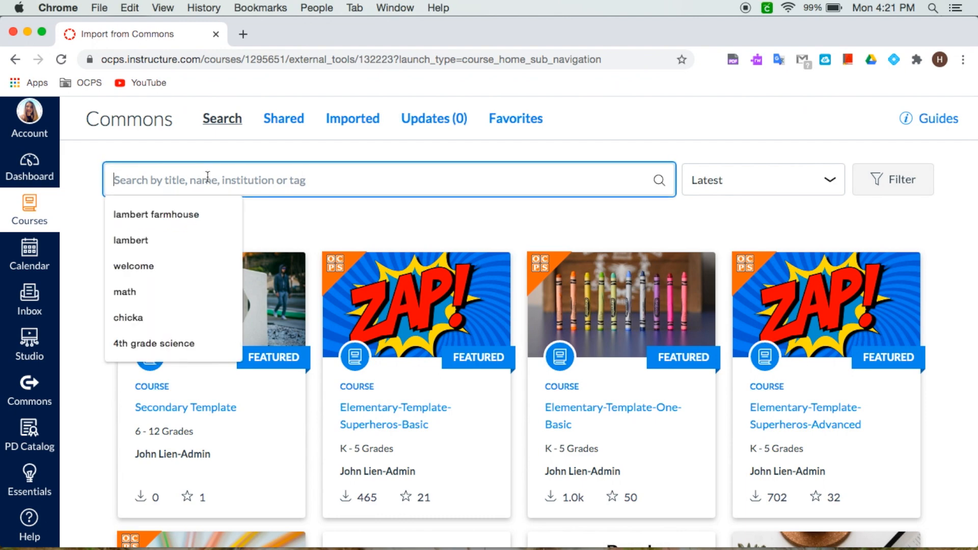
type("lambert farmhouse")
key("Return")
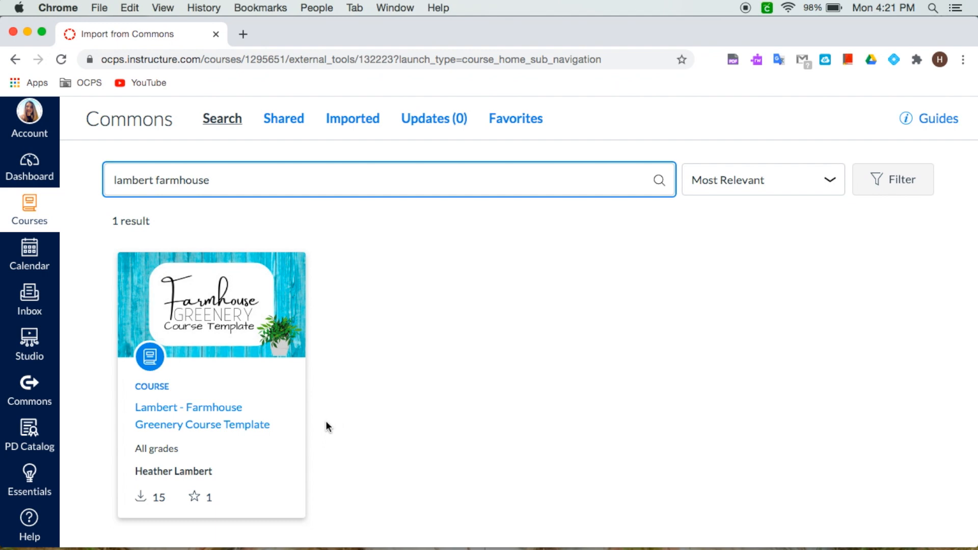
Step: Import the Lambert - Farmhouse Greenery Course Template into the Canvas Course from a Template course
left_click(194, 408)
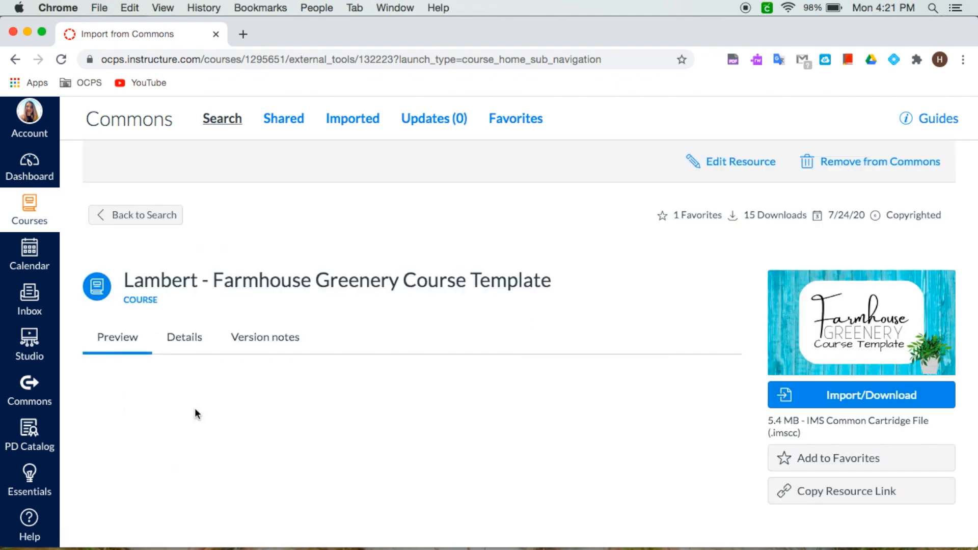
left_click(867, 407)
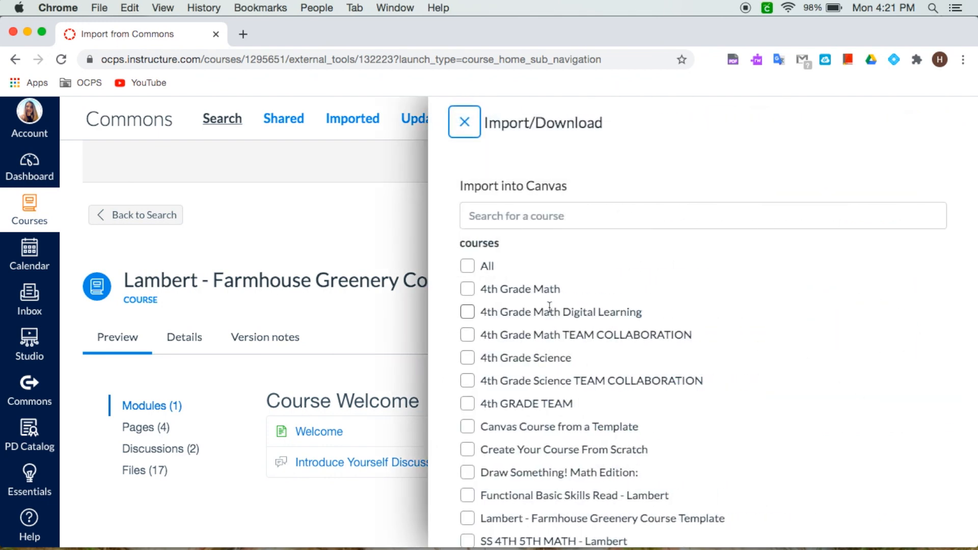
scroll(549, 308, "down", 4)
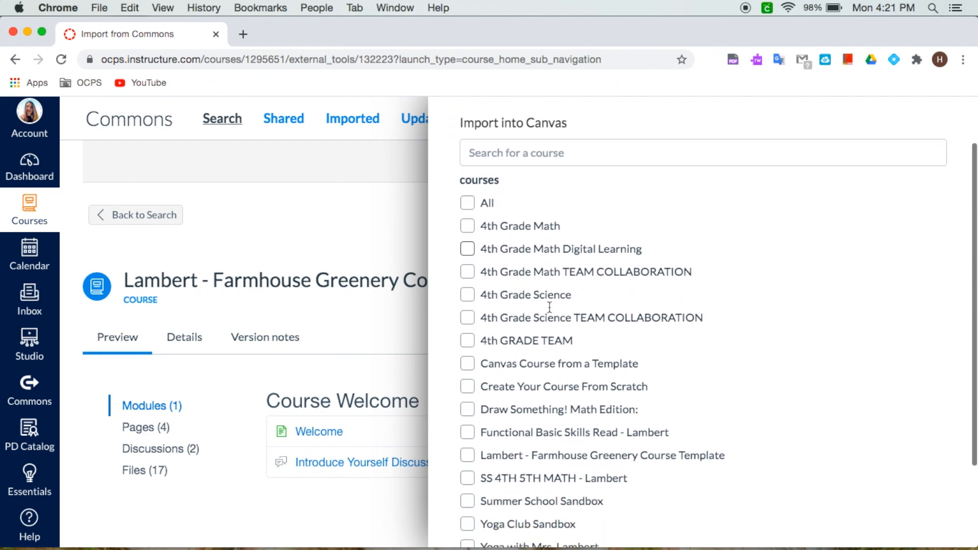
left_click(467, 253)
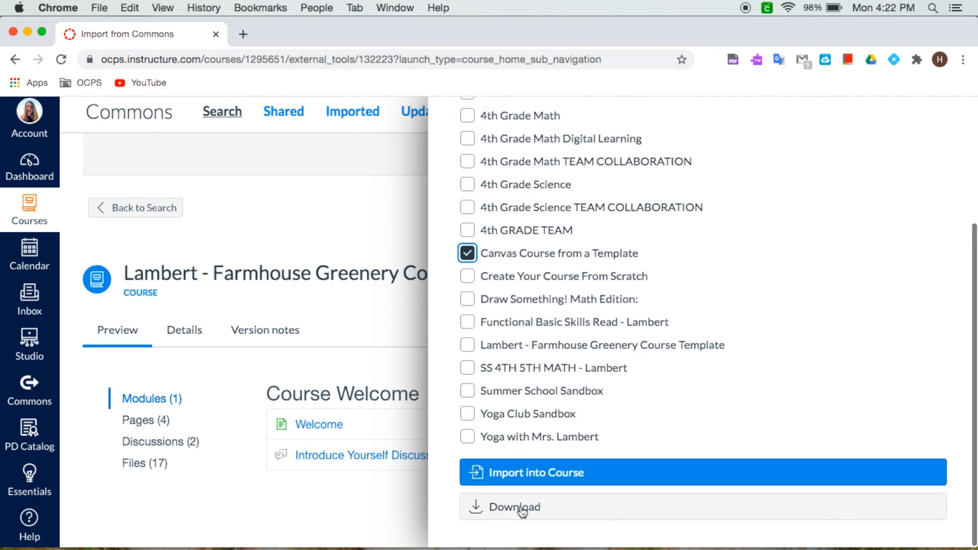
left_click(532, 474)
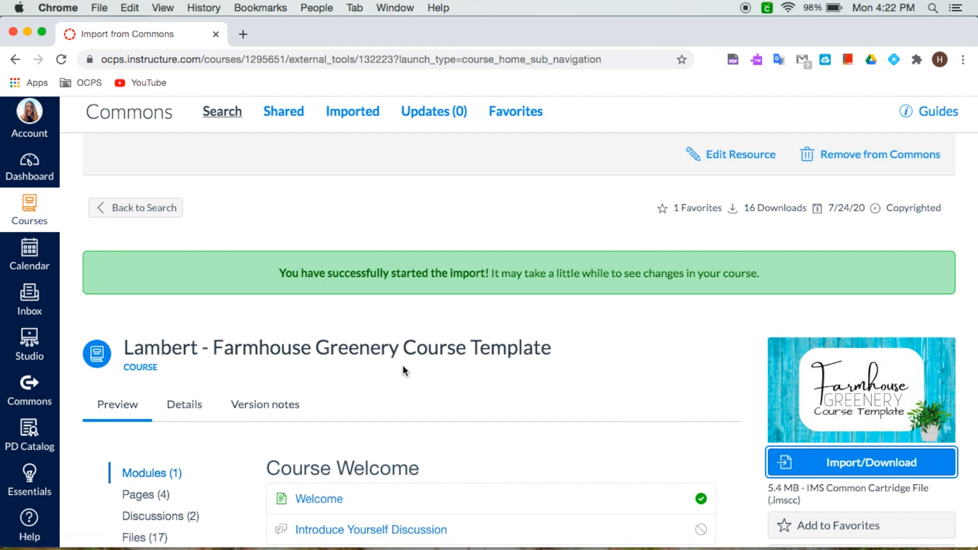
Step: Return to the dashboard and open the Canvas Course from a Template course
left_click(28, 168)
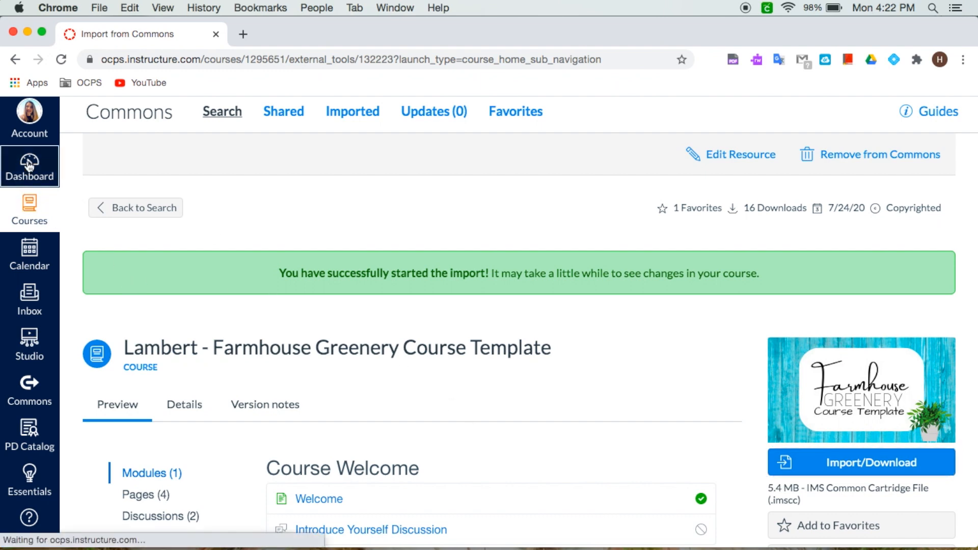
scroll(251, 334, "down", 10)
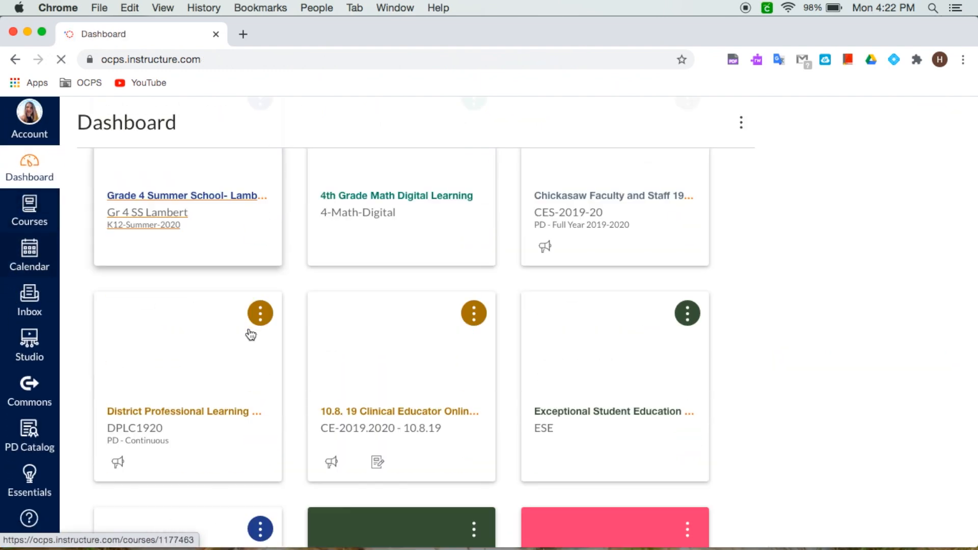
scroll(251, 335, "down", 10)
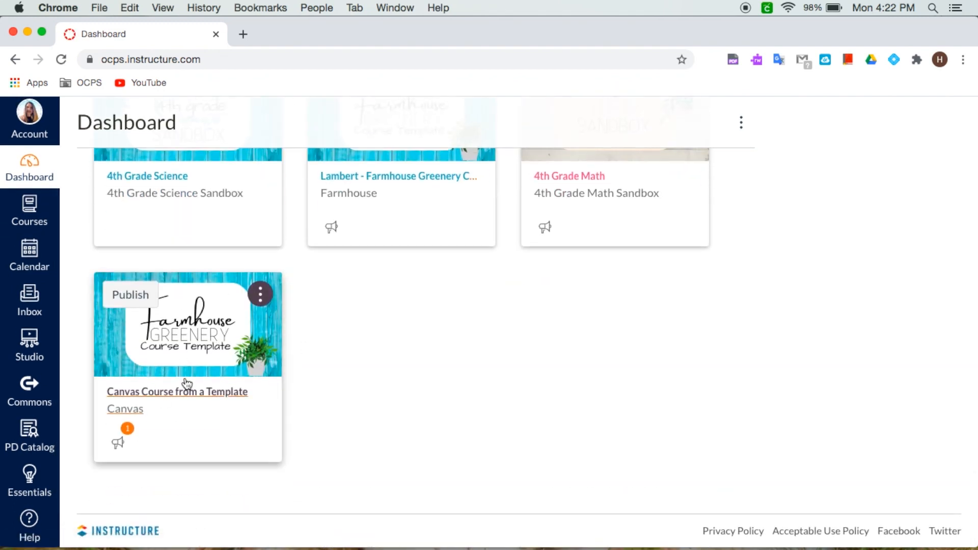
left_click(175, 392)
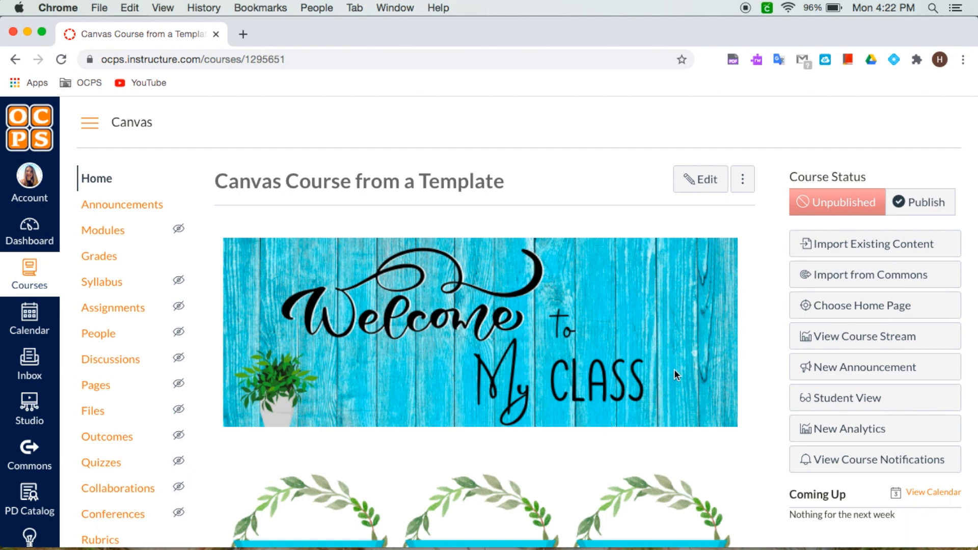
Step: Edit the course home page and delete the Welcome to My Class banner image at its top
left_click(696, 180)
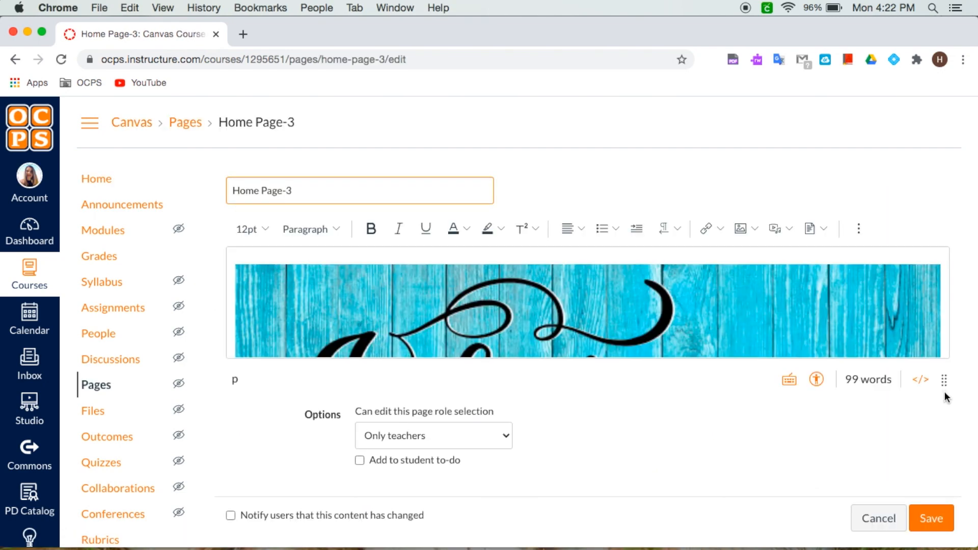
left_click_drag(945, 379, 948, 536)
scroll(906, 398, "down", 5)
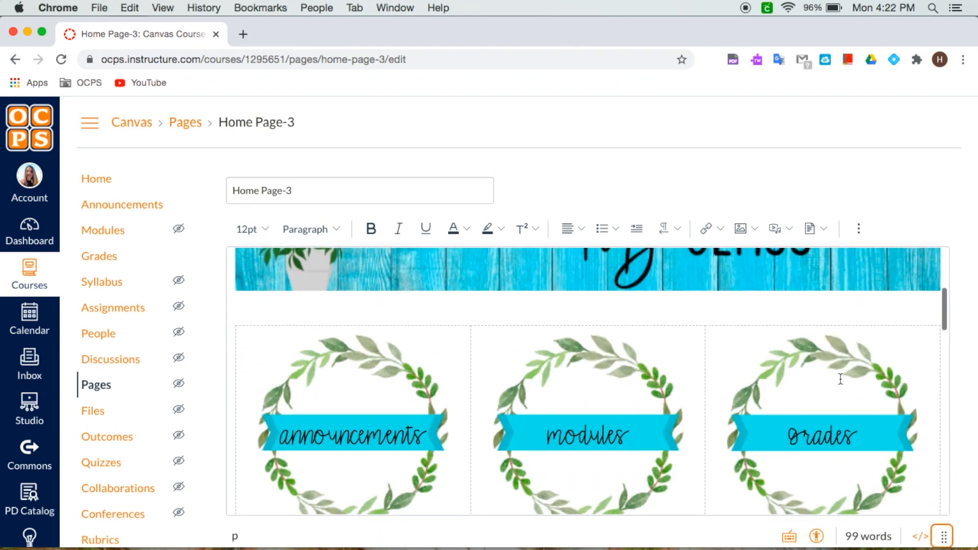
scroll(862, 176, "down", 3)
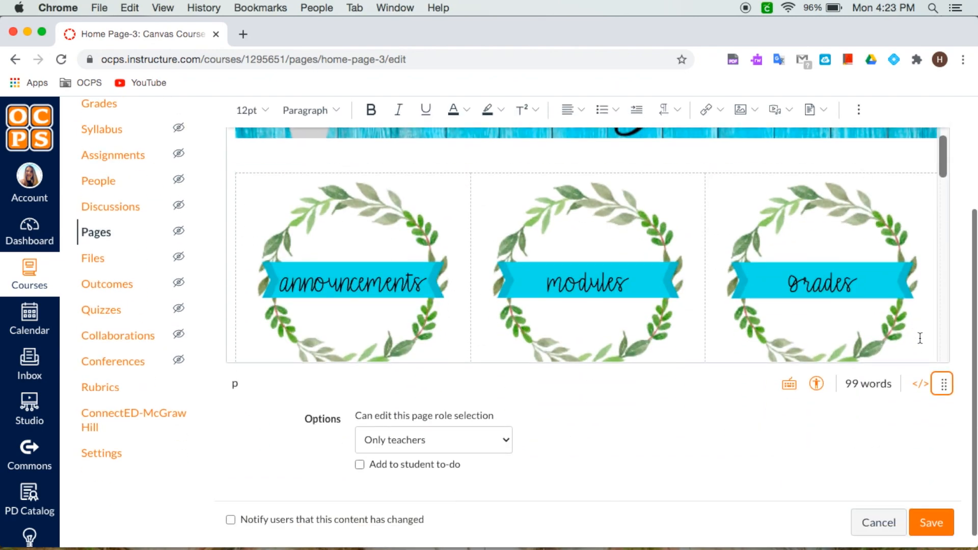
scroll(919, 336, "up", 5)
left_click(686, 245)
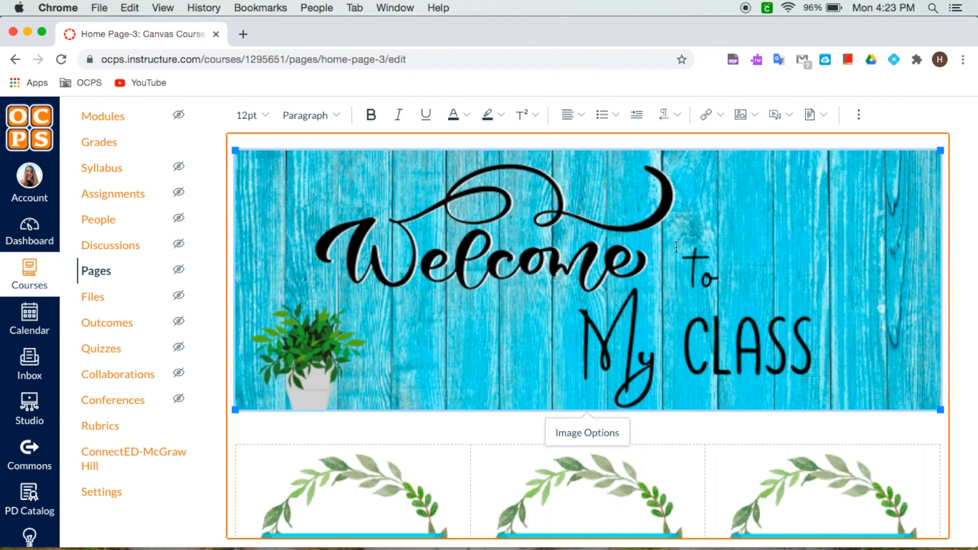
key("BackSpace")
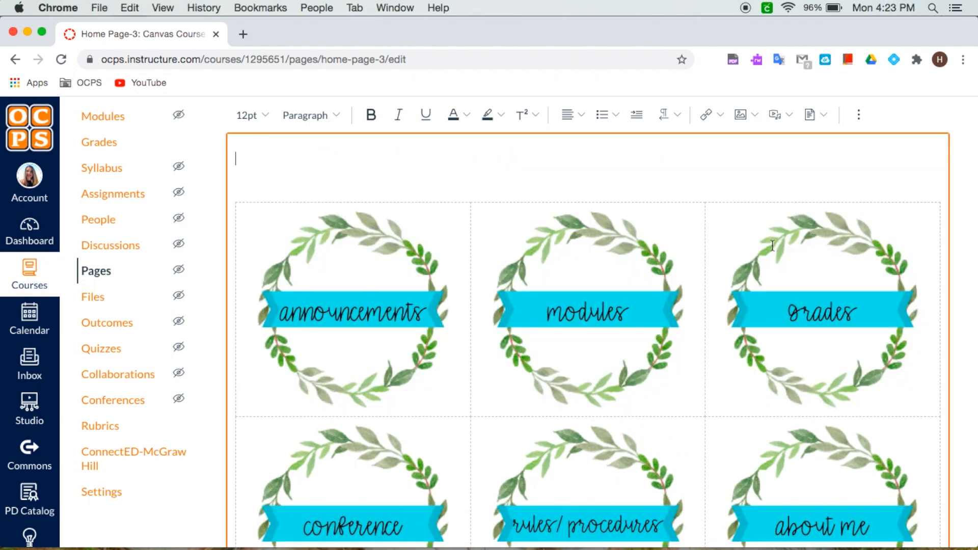
left_click_drag(975, 205, 778, 194)
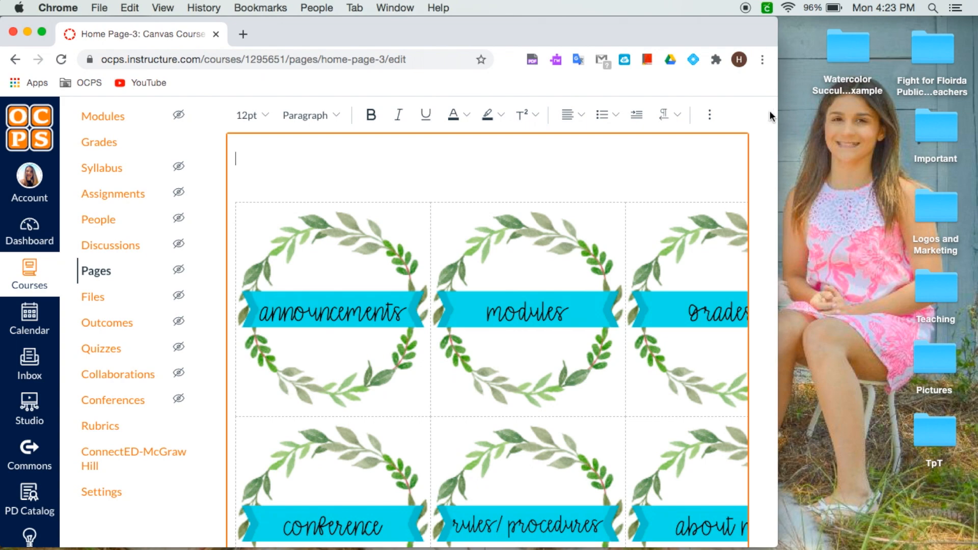
left_click_drag(776, 114, 975, 153)
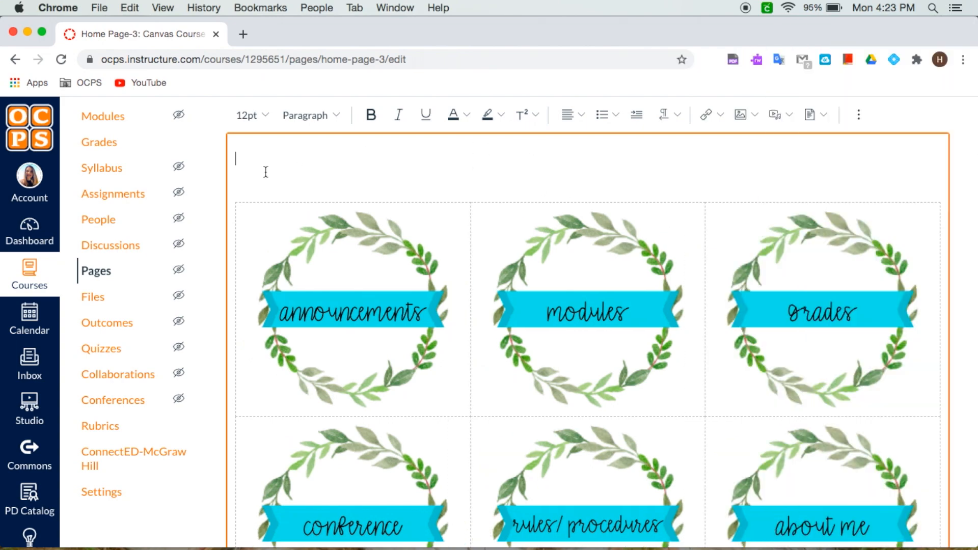
Step: Upload Homepage Banner.png from the Watercolor Succulent Example folder as the new top banner image
scroll(302, 165, "up", 3)
left_click(748, 236)
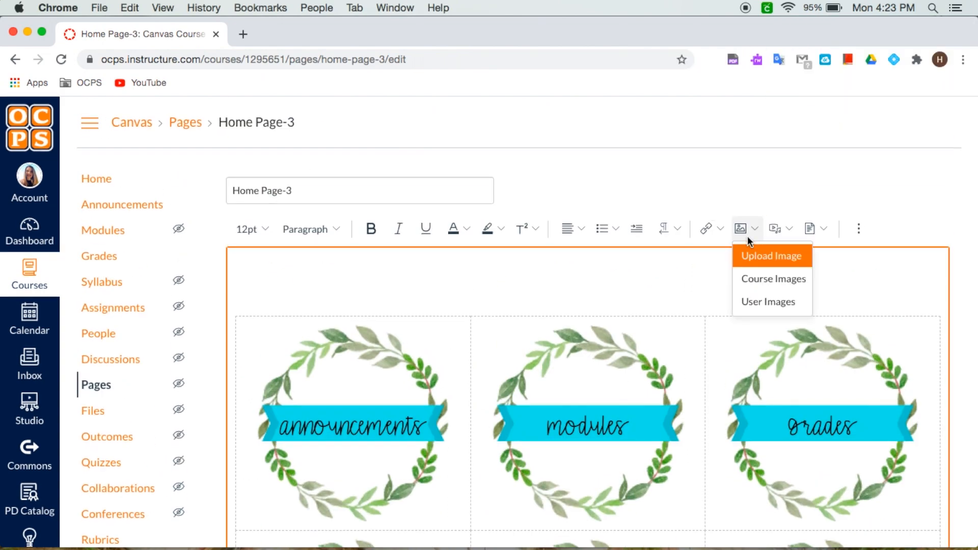
left_click(783, 261)
left_click_drag(975, 238, 808, 238)
left_click(850, 48)
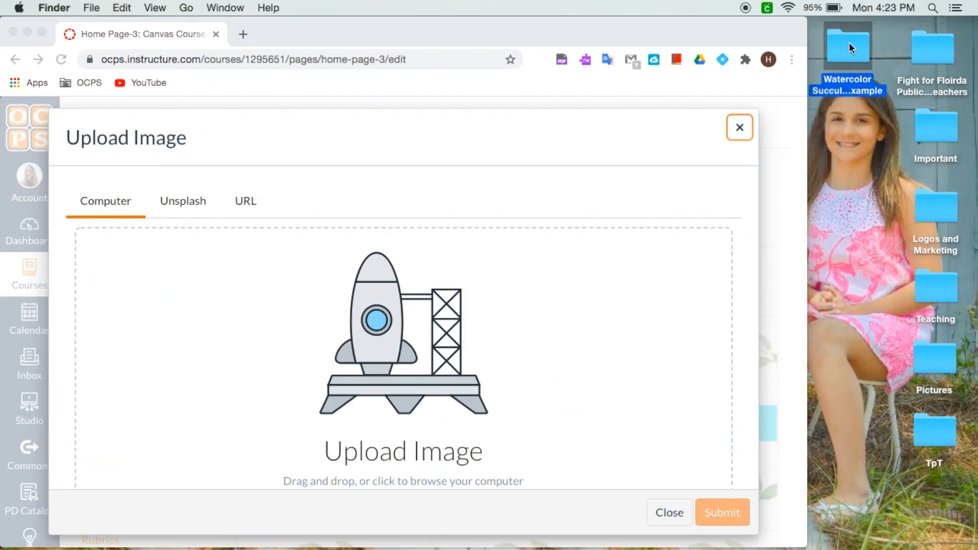
double_click(849, 48)
left_click_drag(182, 44, 713, 80)
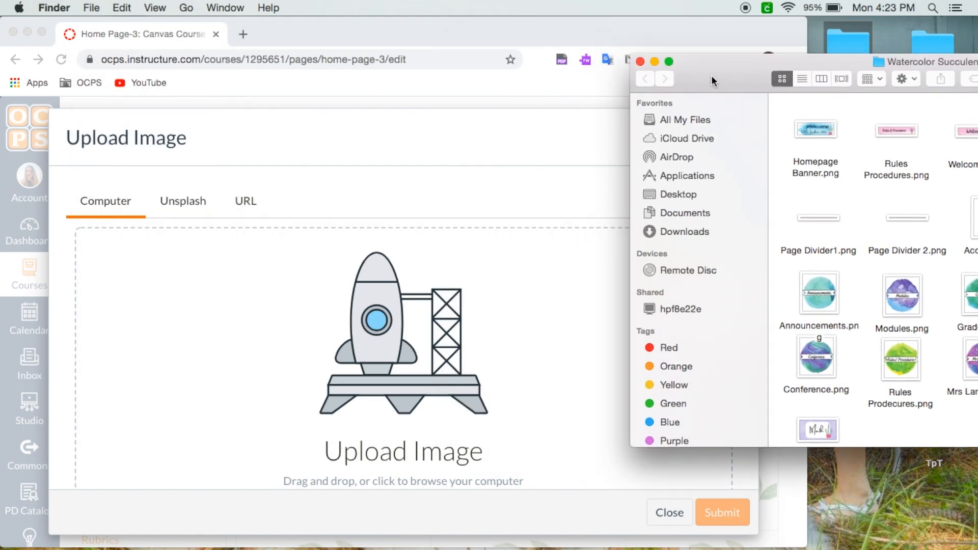
left_click_drag(814, 135, 325, 336)
left_click(836, 59)
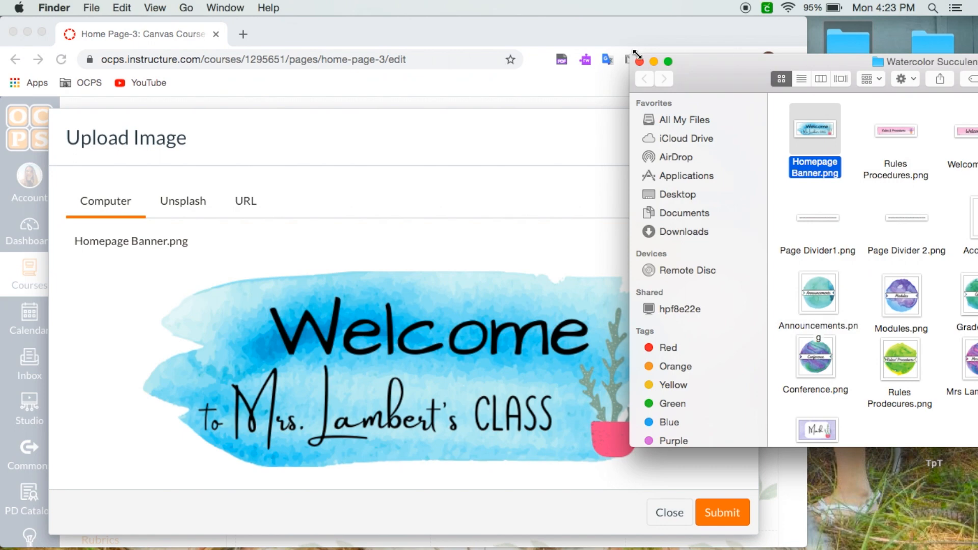
left_click(637, 55)
left_click(717, 508)
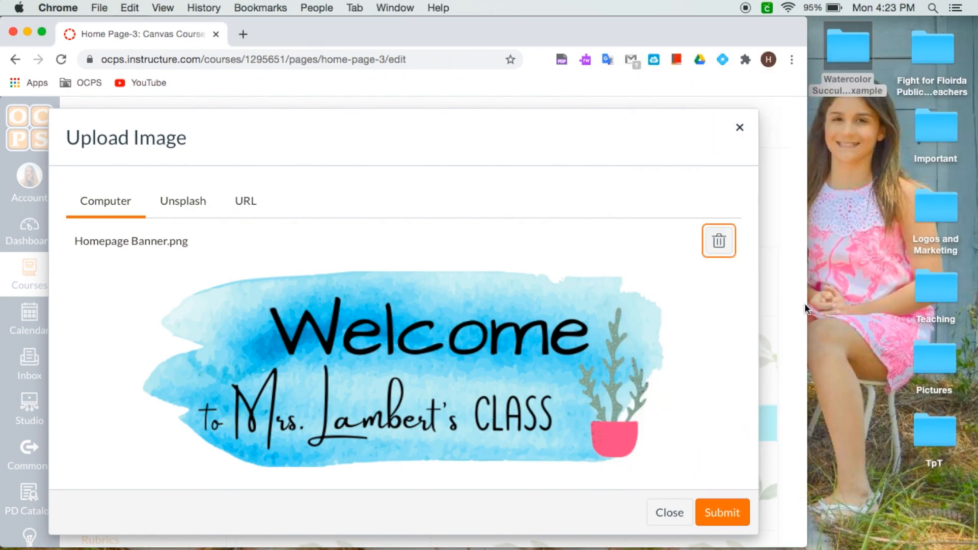
left_click(727, 516)
Step: Enlarge the new banner image to the full editor width and center-align it
left_click_drag(806, 336, 977, 337)
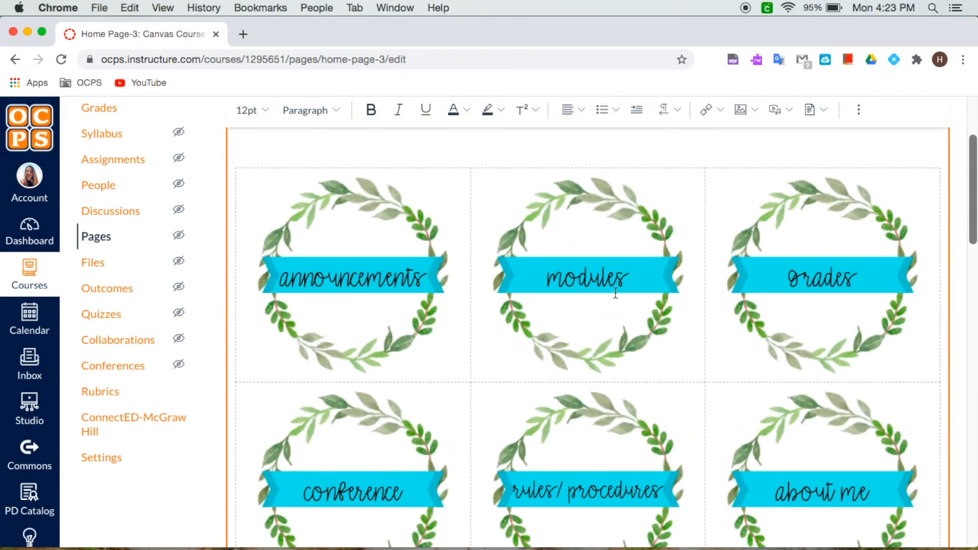
scroll(616, 293, "up", 2)
left_click(663, 306)
left_click(646, 308)
left_click_drag(666, 329, 924, 353)
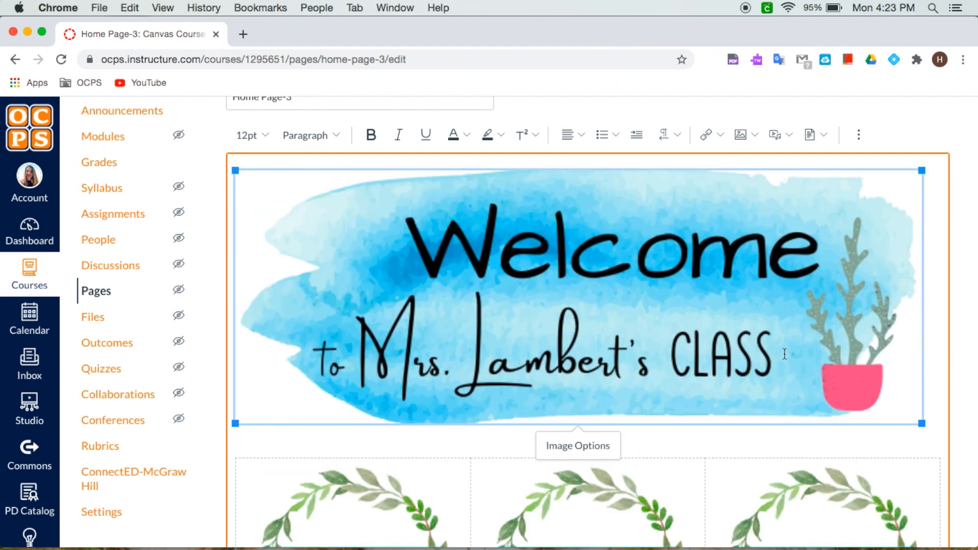
left_click(577, 135)
left_click(617, 168)
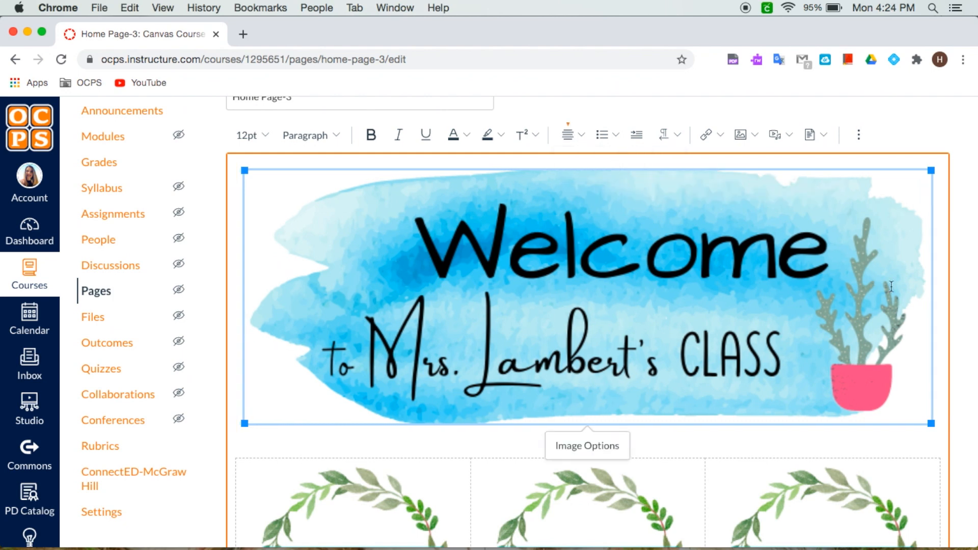
left_click(940, 319)
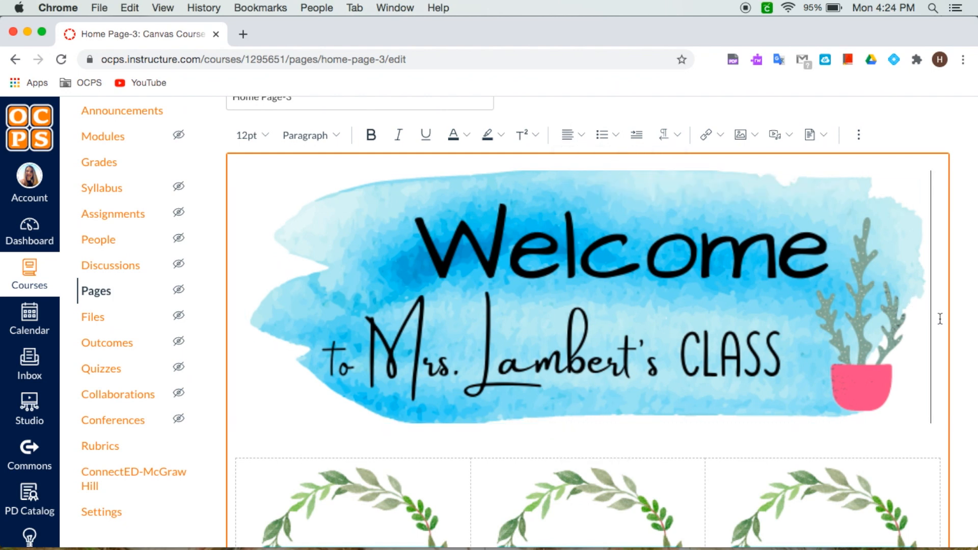
Step: Delete the Announcements wreath image from the first table cell
scroll(940, 319, "down", 5)
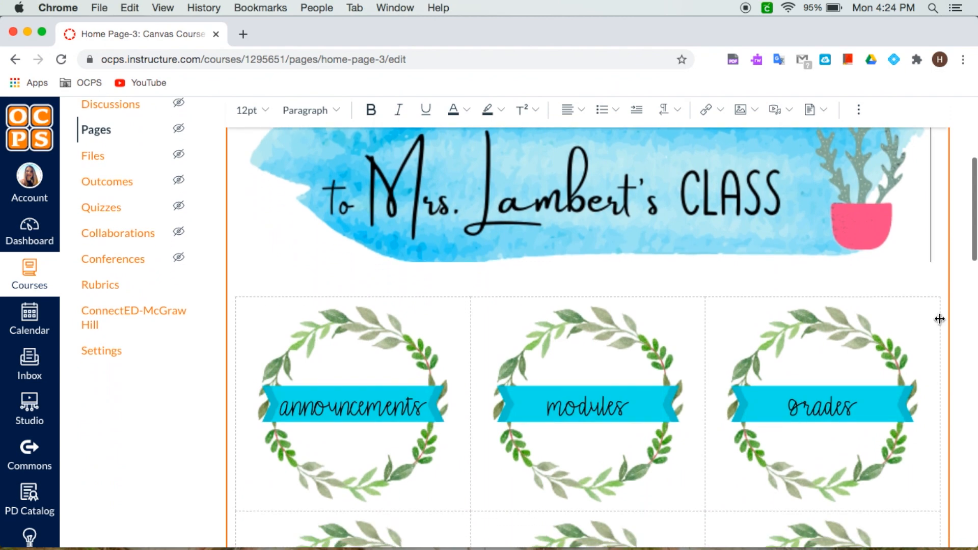
left_click(326, 288)
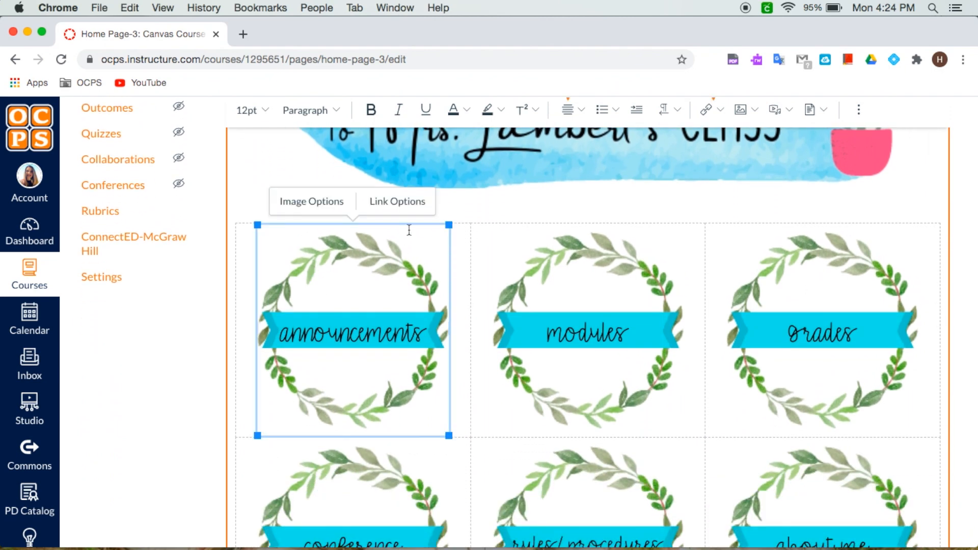
key("BackSpace")
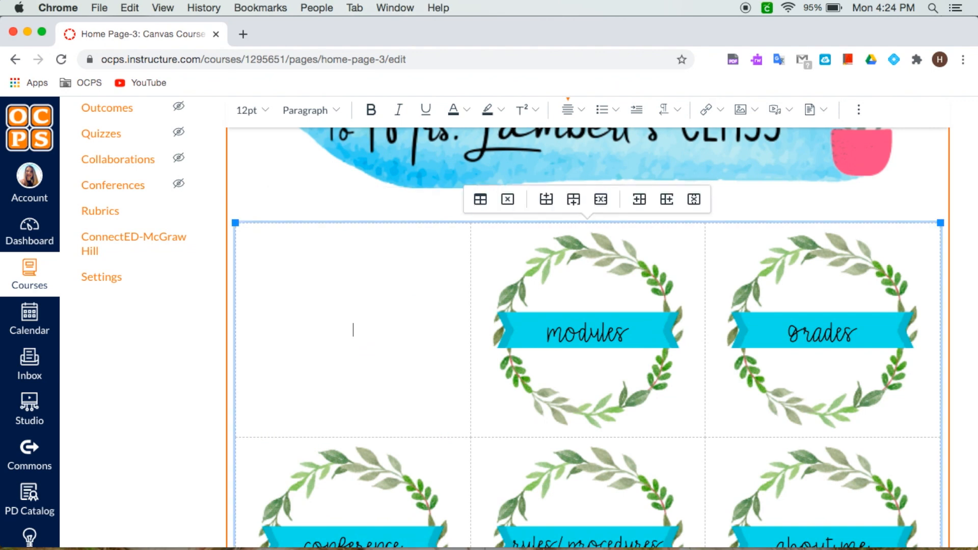
Step: Upload Announcements.png from the Watercolor Succulent Example folder into the emptied first cell
left_click(750, 113)
left_click(769, 136)
left_click_drag(975, 170, 796, 170)
double_click(836, 56)
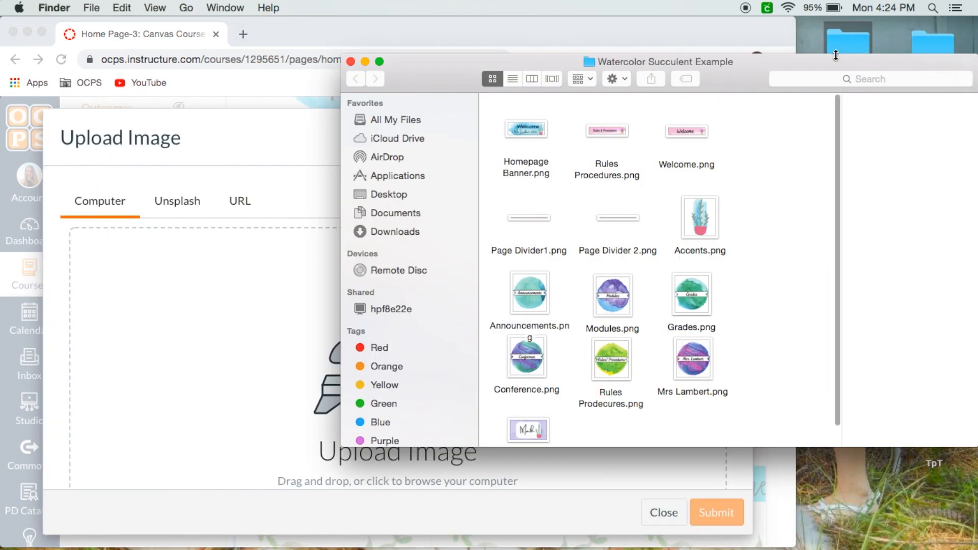
left_click_drag(448, 82, 619, 84)
left_click_drag(702, 285, 384, 308)
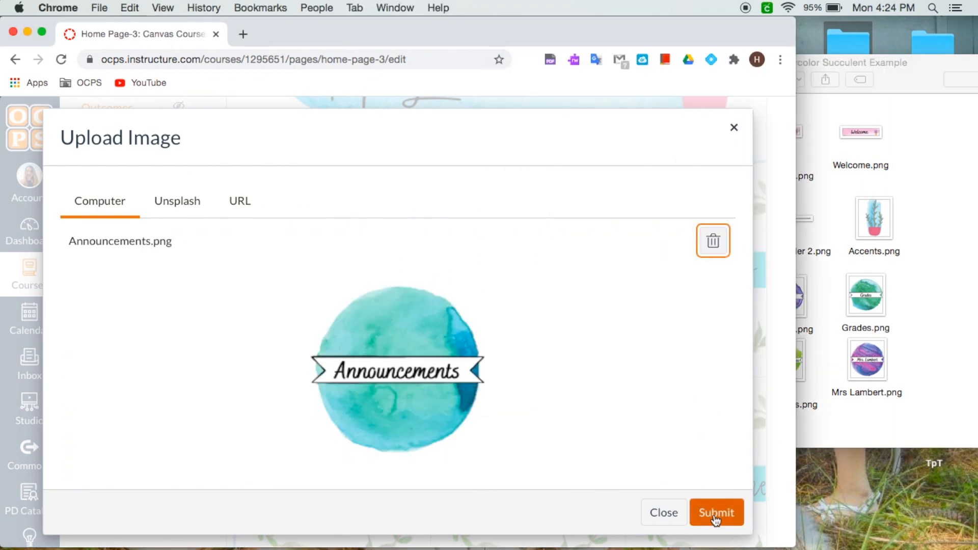
left_click(716, 512)
Step: Enlarge the new Announcements image so it fills its table cell
scroll(772, 120, "up", 3)
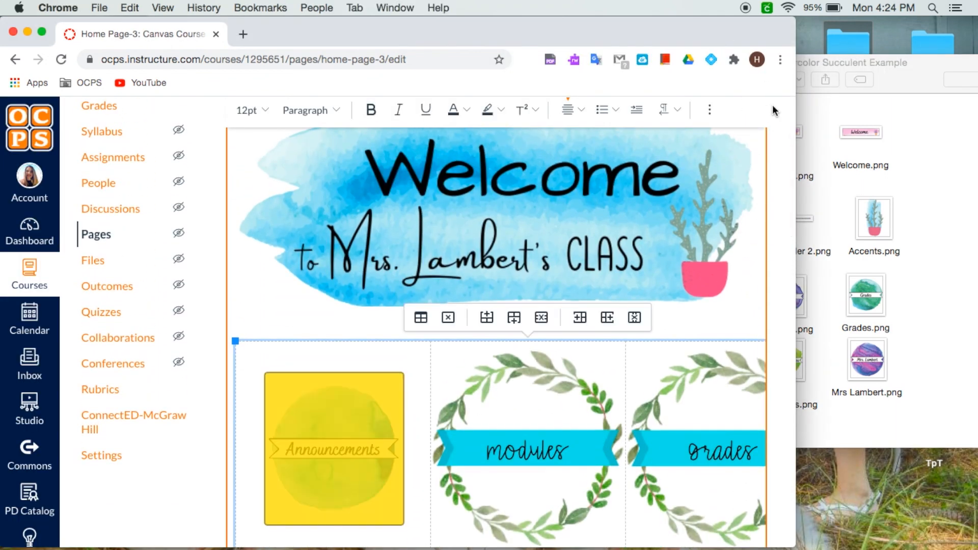
left_click_drag(796, 204, 977, 204)
scroll(509, 305, "down", 2)
left_click(342, 303)
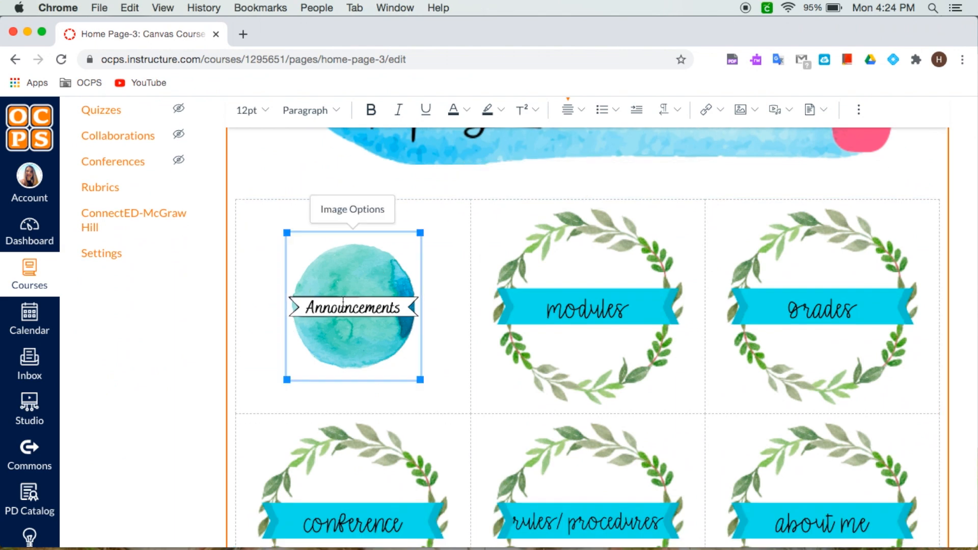
left_click_drag(287, 234, 256, 213)
mouse_move(435, 212)
left_mouse_down()
mouse_move(457, 212)
mouse_move(448, 202)
left_mouse_up()
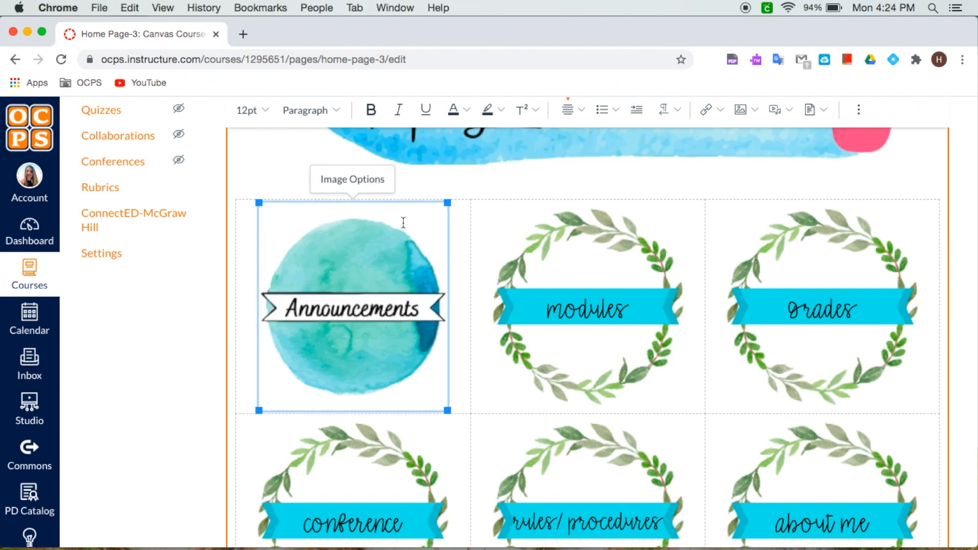
Step: Open the Announcements image's options to check its size, then close them
left_click(358, 180)
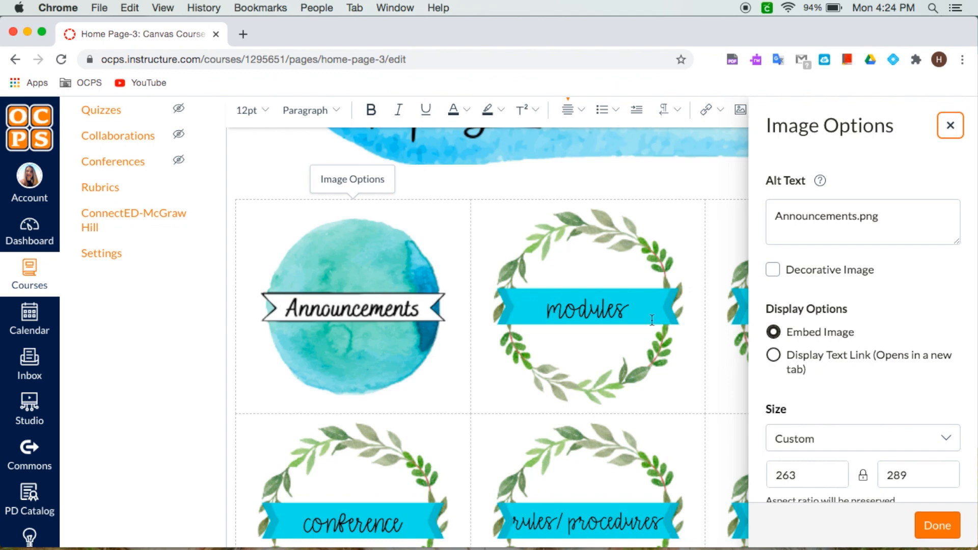
scroll(857, 361, "down", 1)
scroll(861, 377, "up", 1)
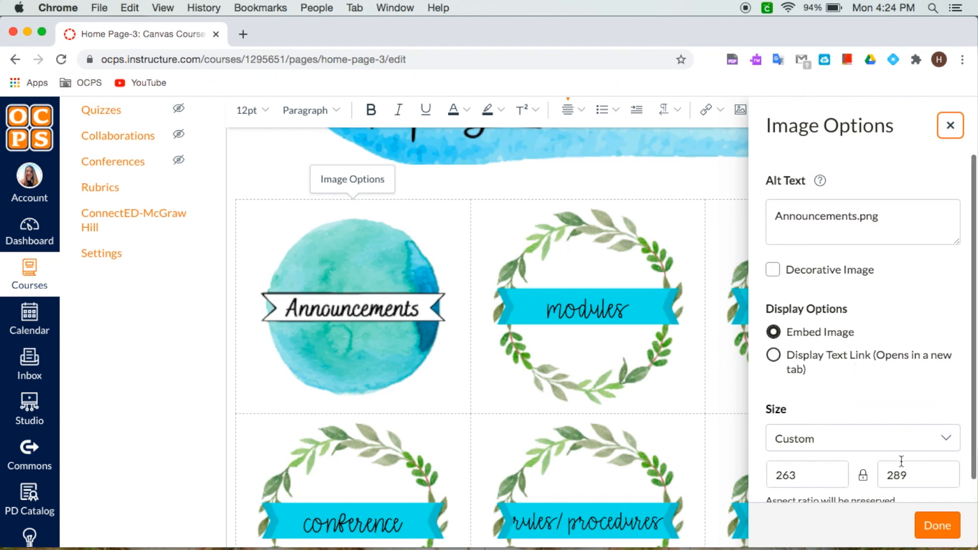
left_click(938, 525)
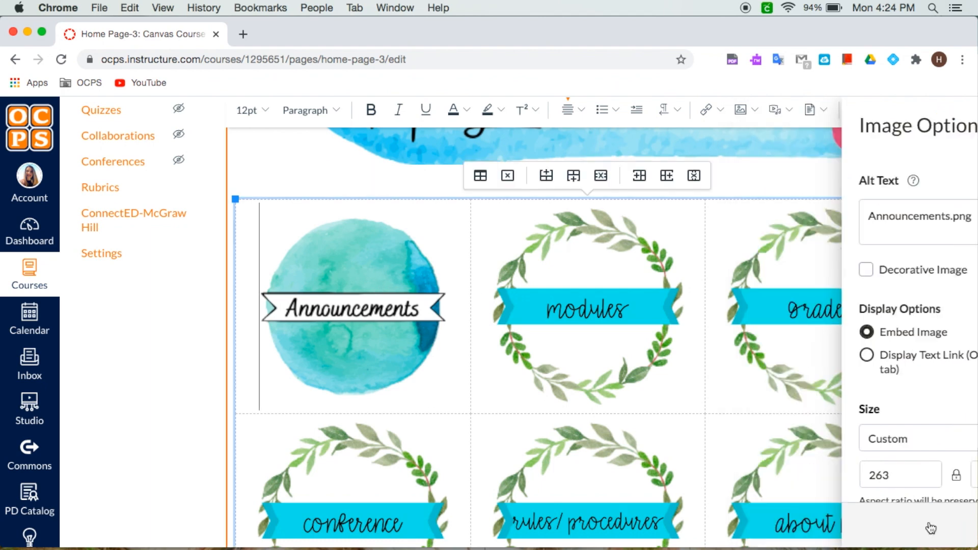
Step: Replace the Modules wreath with Modules.png uploaded from the Watercolor Succulent Example folder
left_click(555, 289)
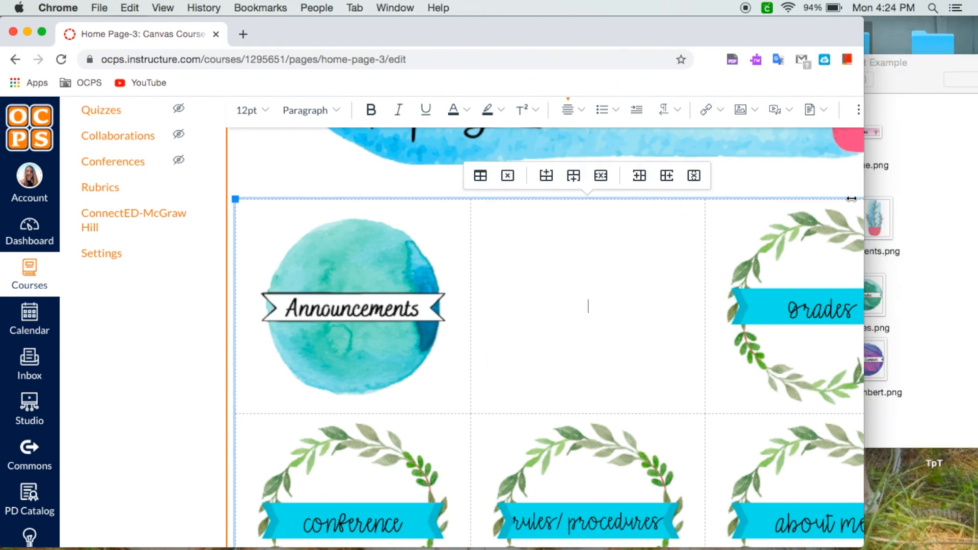
scroll(586, 306, "up", 3)
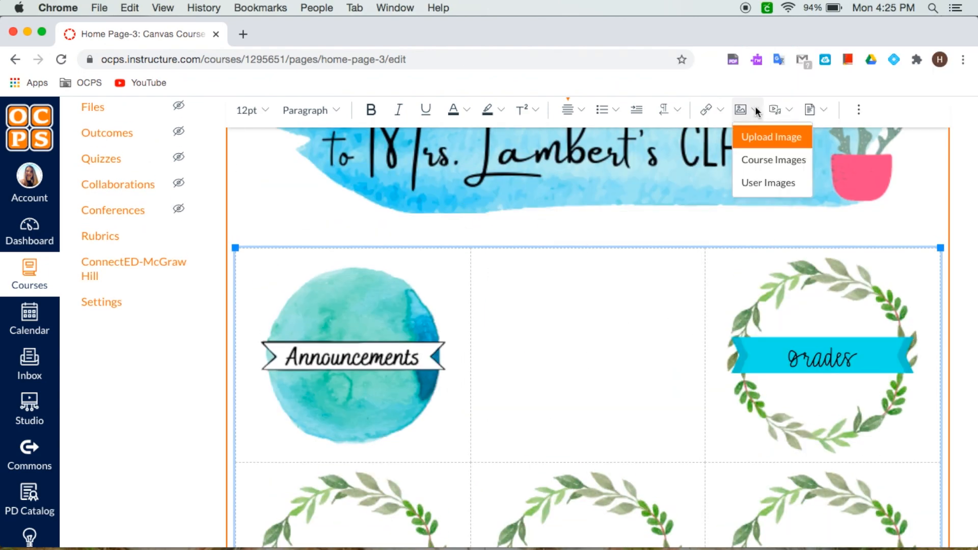
left_click(755, 110)
left_click_drag(788, 221, 489, 356)
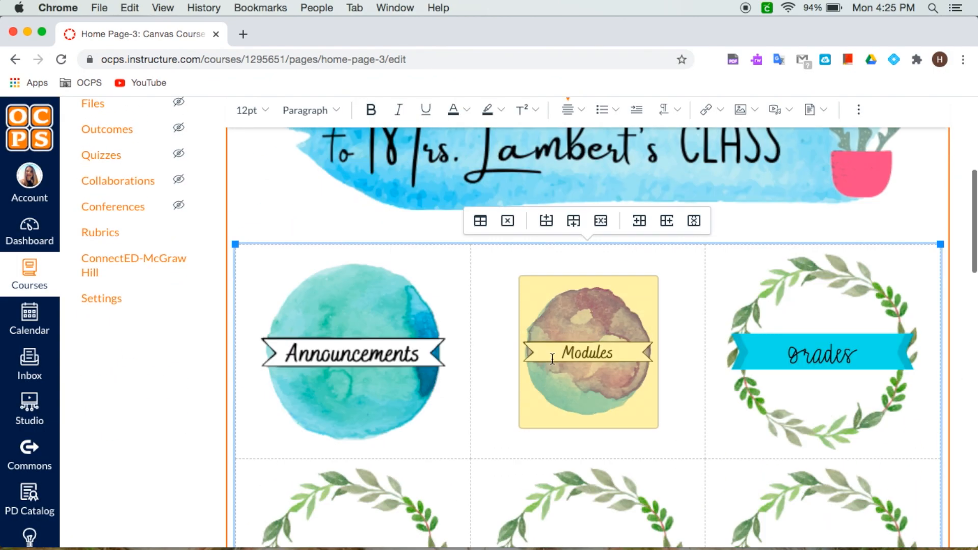
left_click_drag(668, 438, 674, 446)
left_click(511, 227)
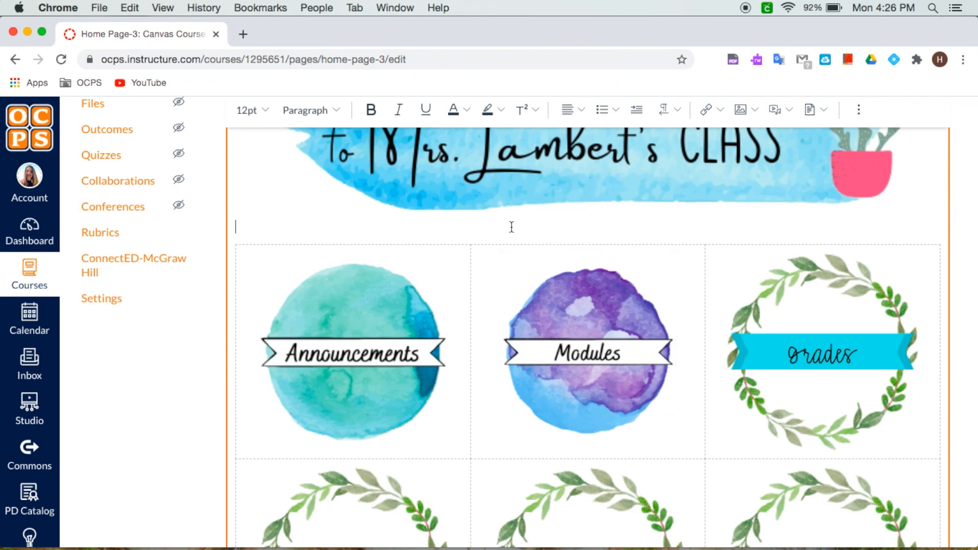
Step: Set the Modules image's width to 263 in its image options
left_click(599, 392)
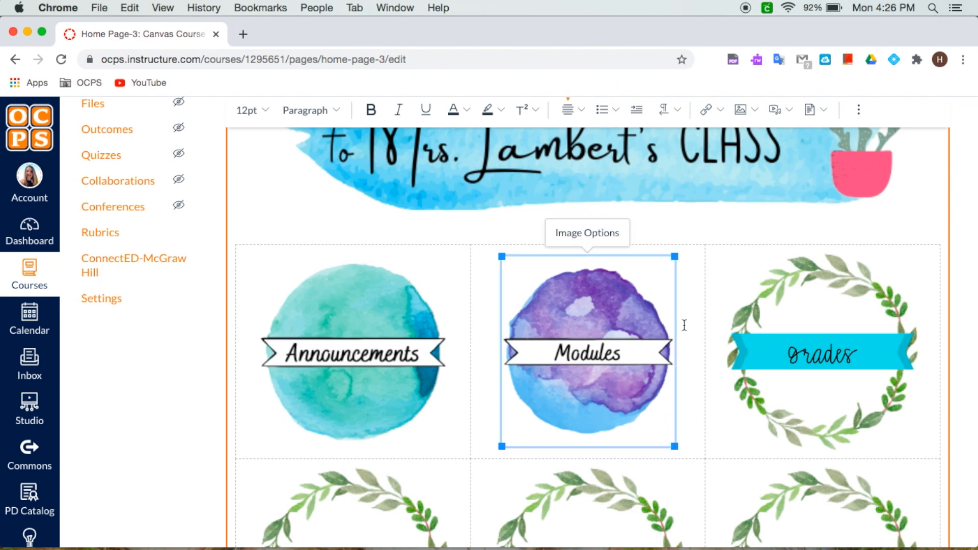
left_click(589, 232)
left_click_drag(807, 477, 763, 478)
type("263")
key("Tab")
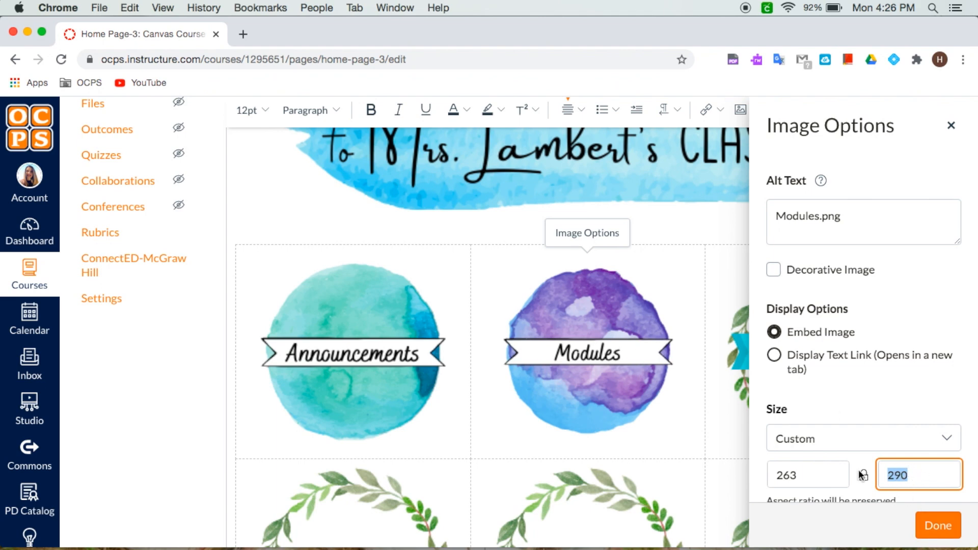
left_click(938, 525)
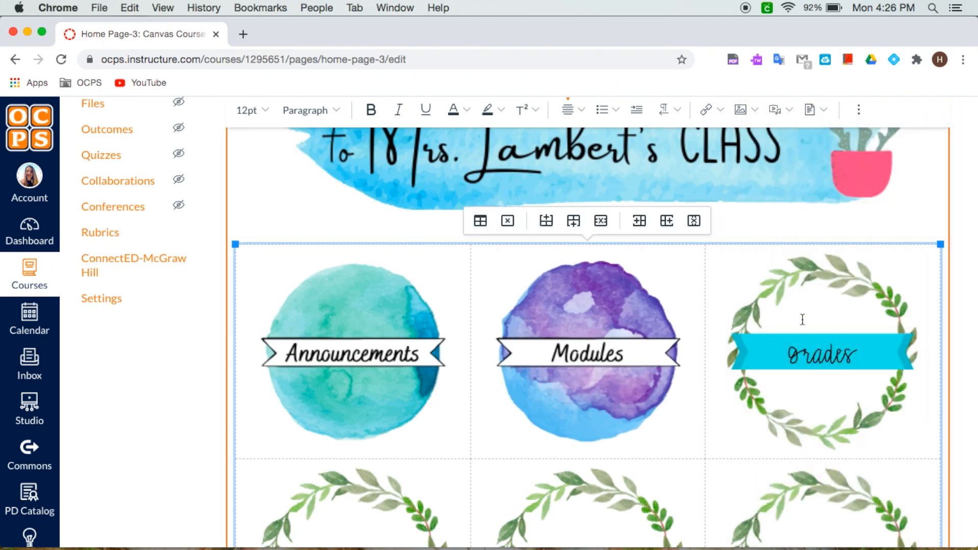
Step: Replace the remaining wreaths with the Grades, Conference, Rules/ Procedures and Mrs. Lambert watercolor graphics
left_click(843, 352)
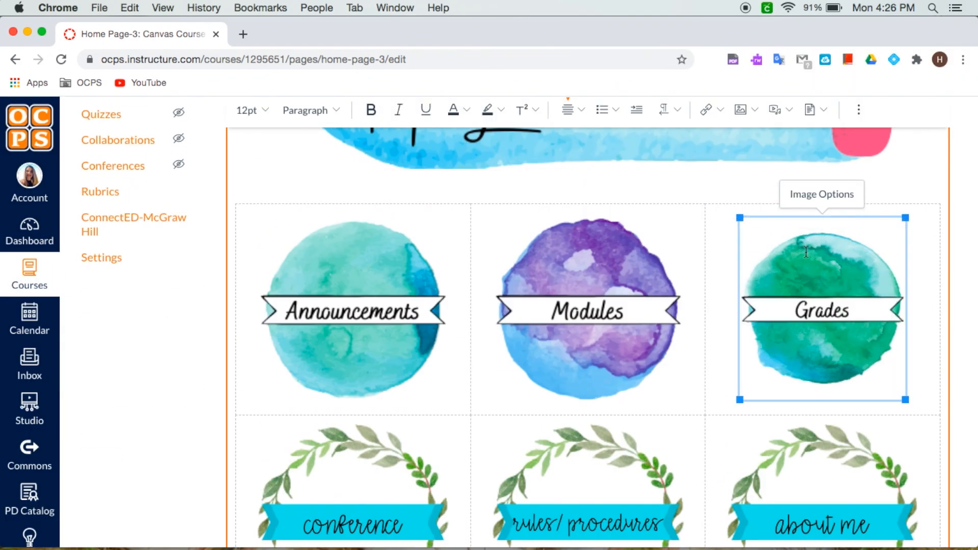
left_click(822, 194)
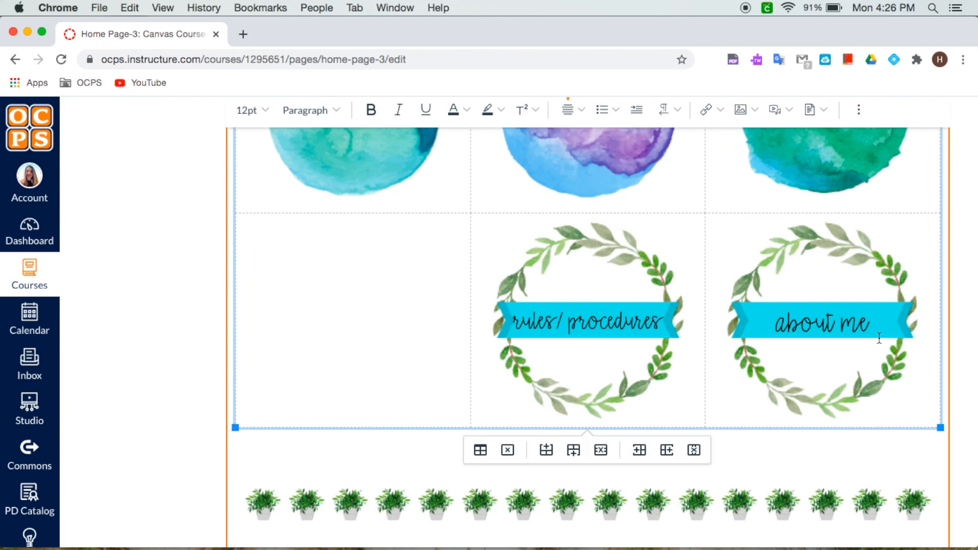
left_click(755, 110)
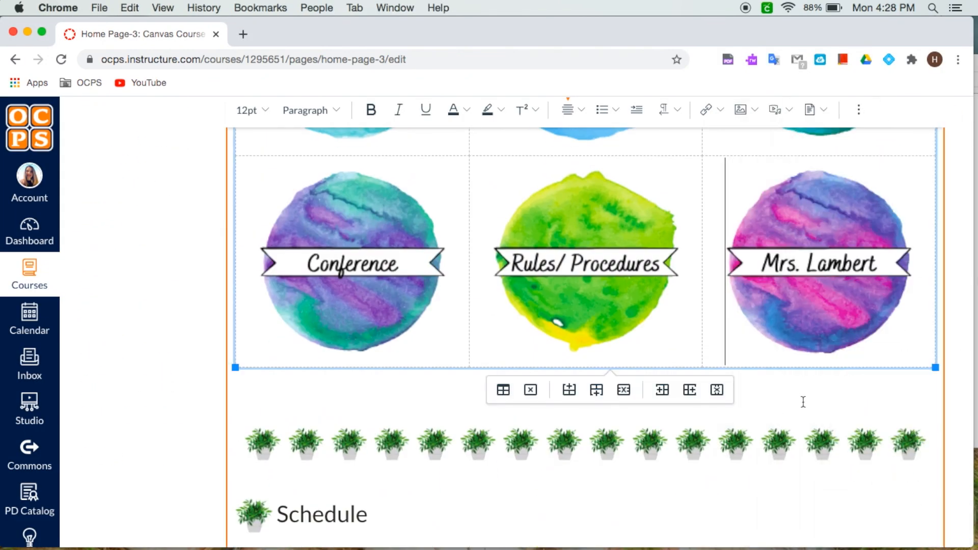
scroll(803, 402, "up", 4)
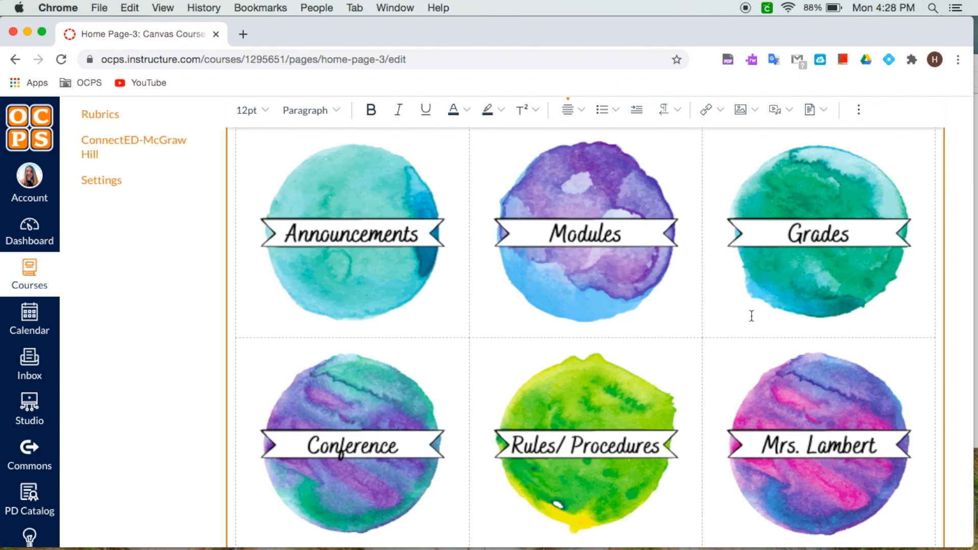
scroll(752, 315, "up", 3)
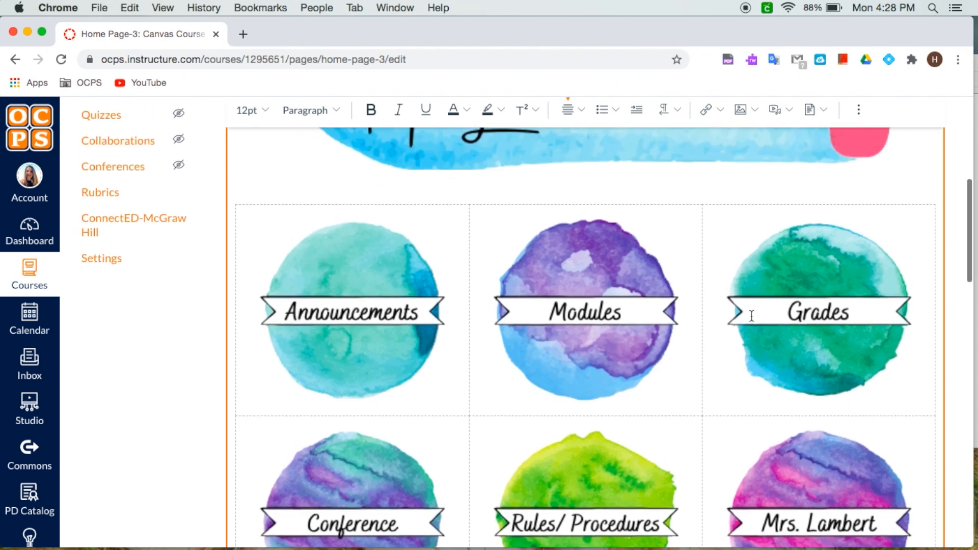
Step: Link the Announcements image to Announcements under Course Navigation course links
left_click(318, 290)
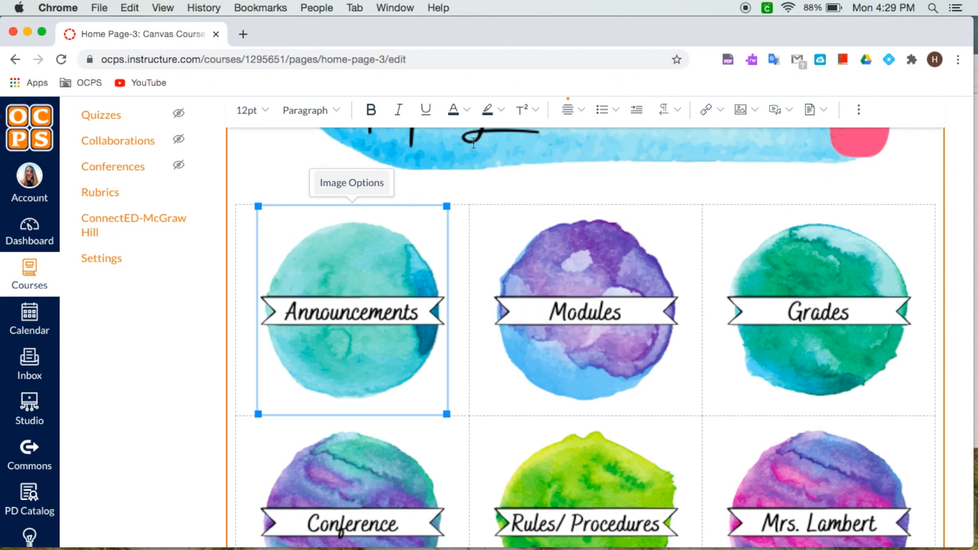
left_click(719, 111)
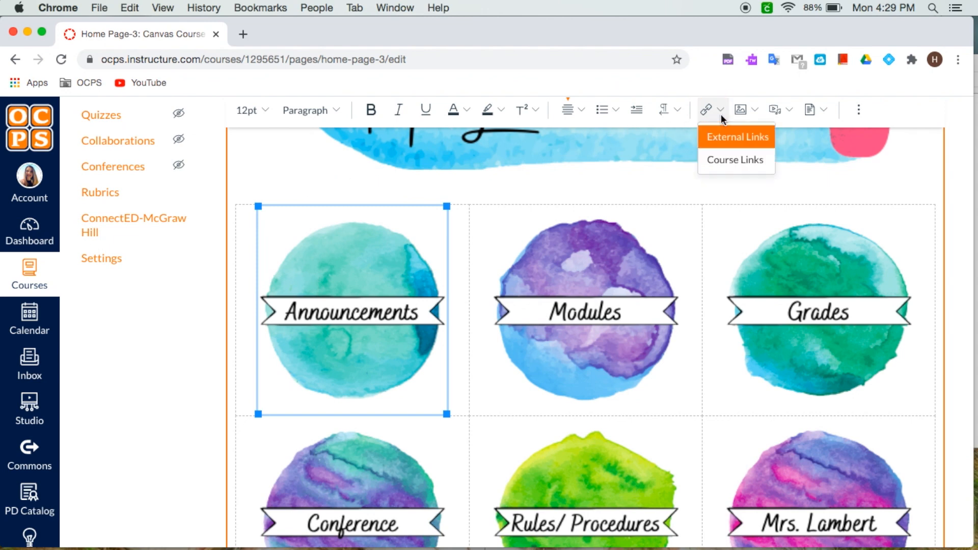
left_click(743, 166)
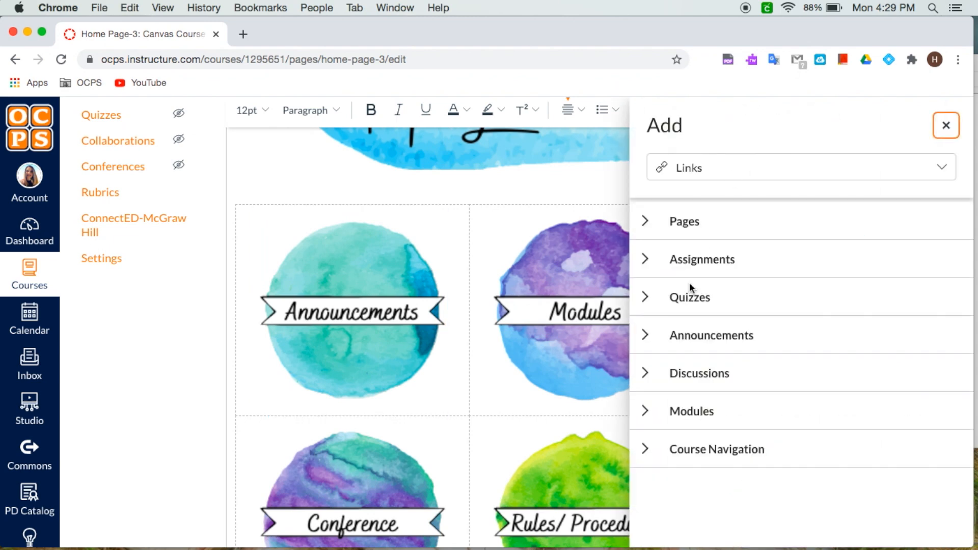
left_click(646, 337)
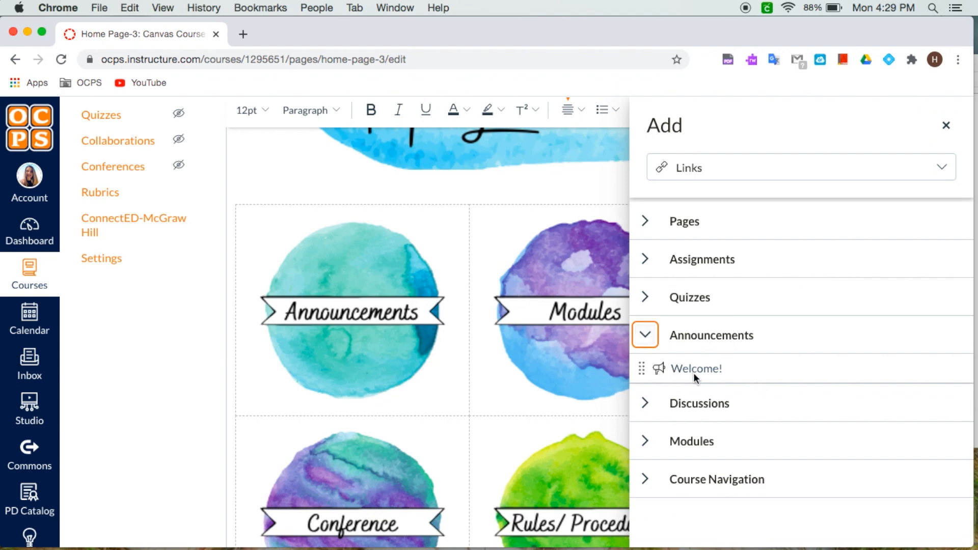
left_click(646, 336)
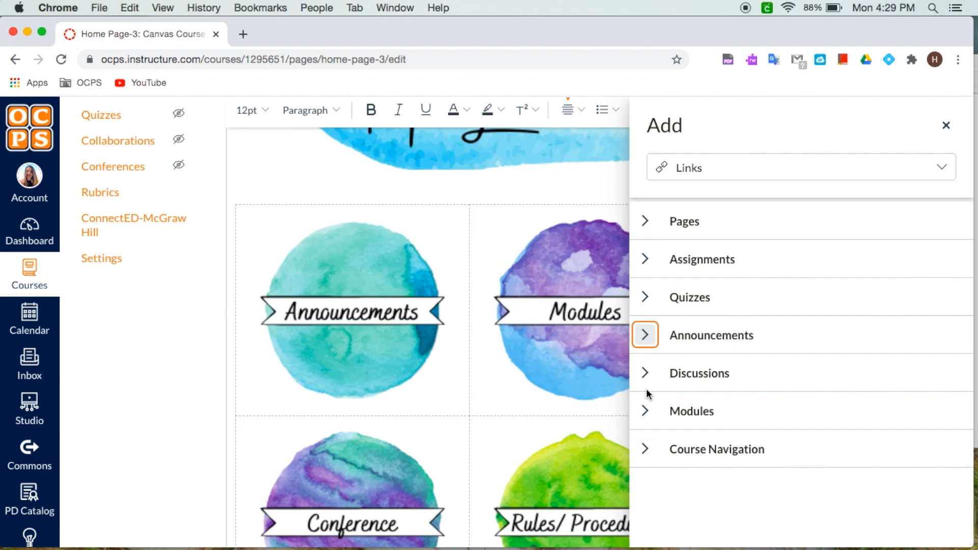
left_click(645, 448)
scroll(708, 417, "down", 4)
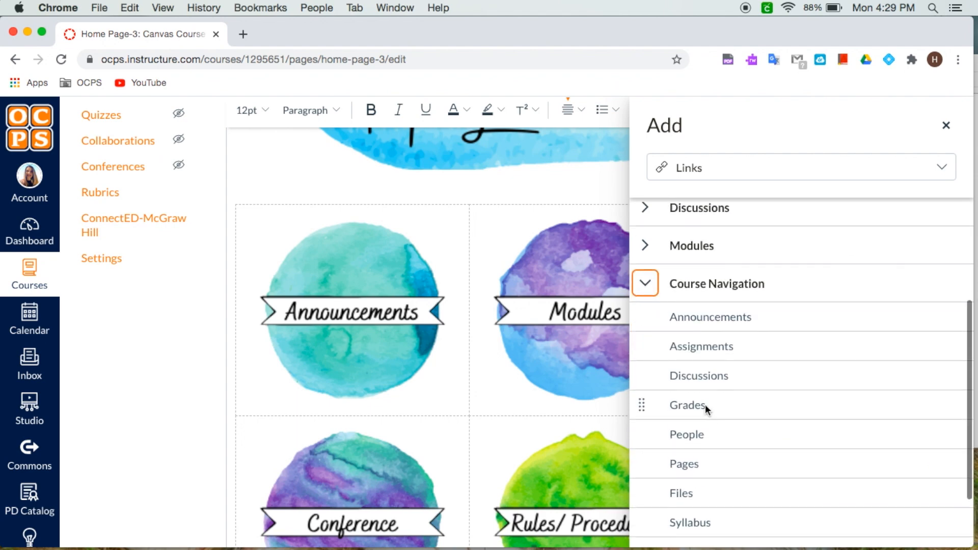
left_click(729, 316)
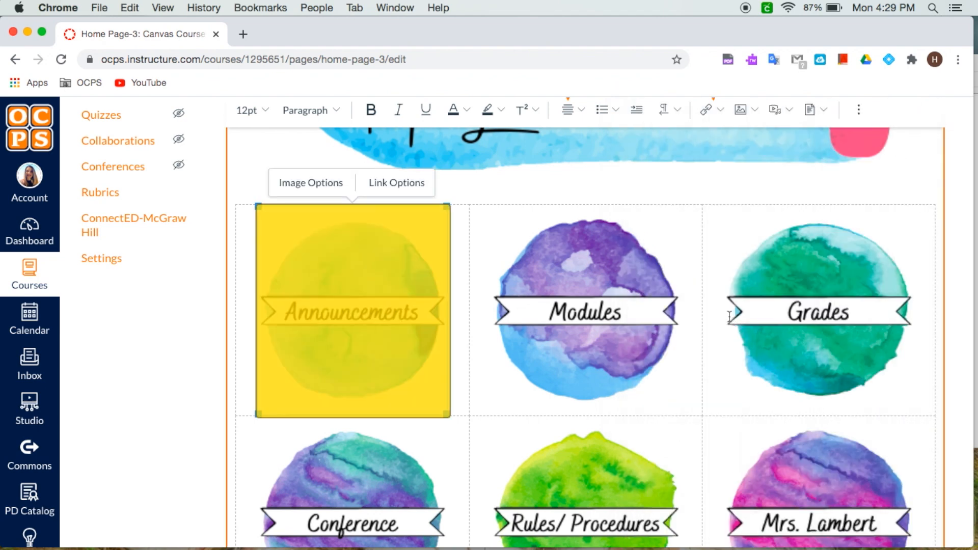
Step: Link the Modules image to Modules under Course Navigation course links
left_click(574, 302)
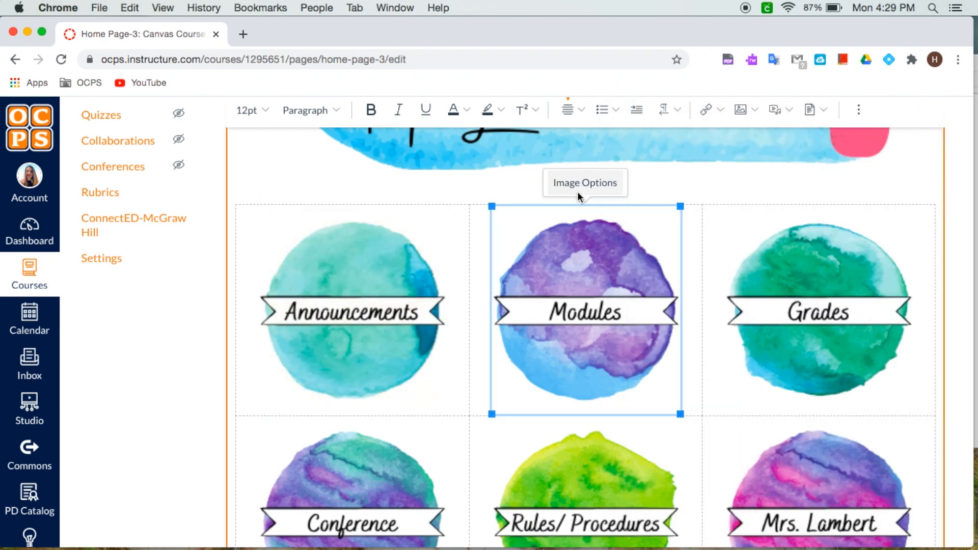
left_click(720, 111)
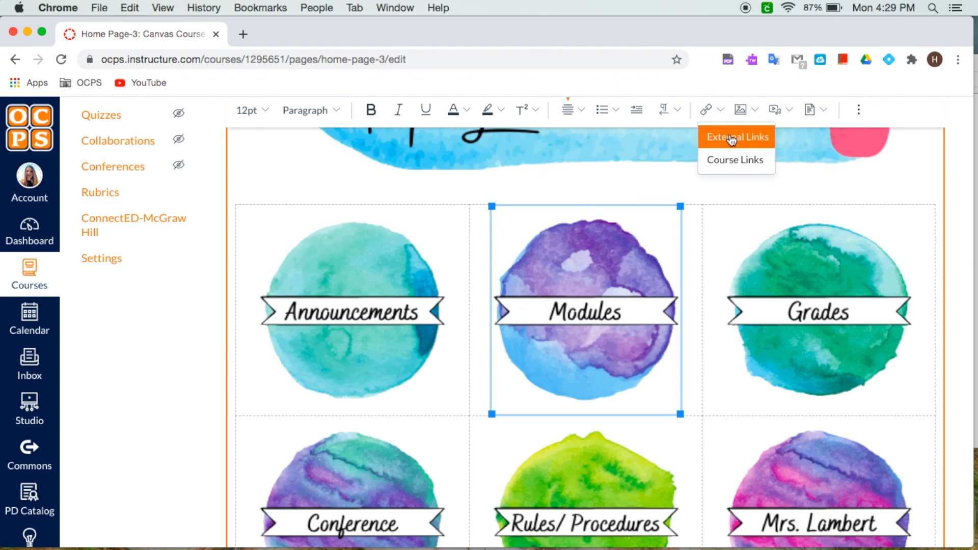
left_click(737, 163)
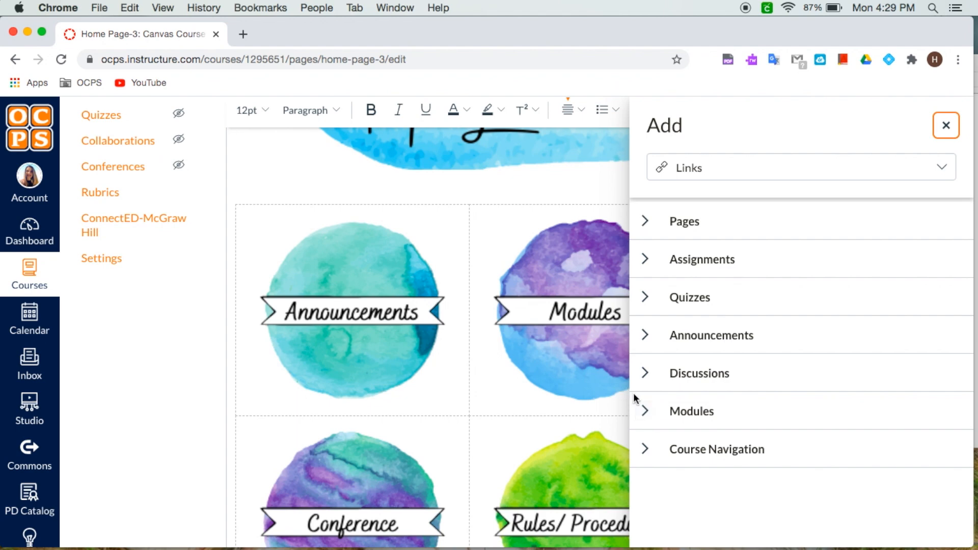
left_click(645, 449)
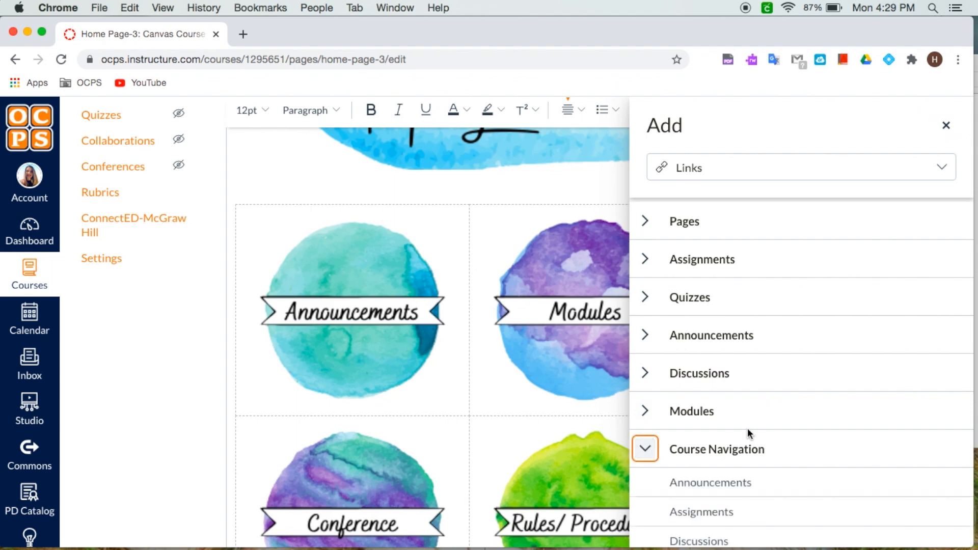
scroll(751, 430, "down", 5)
scroll(751, 430, "down", 3)
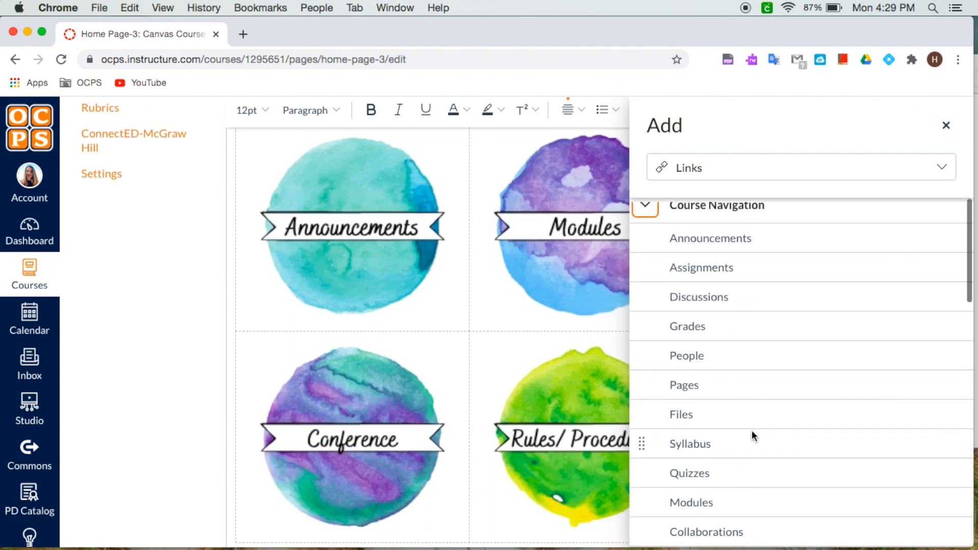
left_click(702, 499)
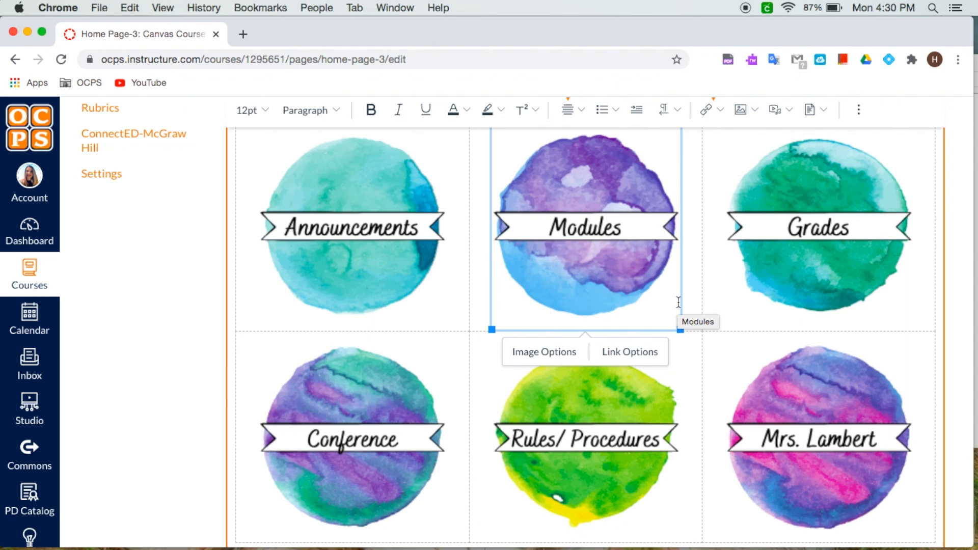
Step: Link the Grades image to its page through the Course Navigation course links
left_click(762, 256)
left_click(706, 110)
left_click(734, 163)
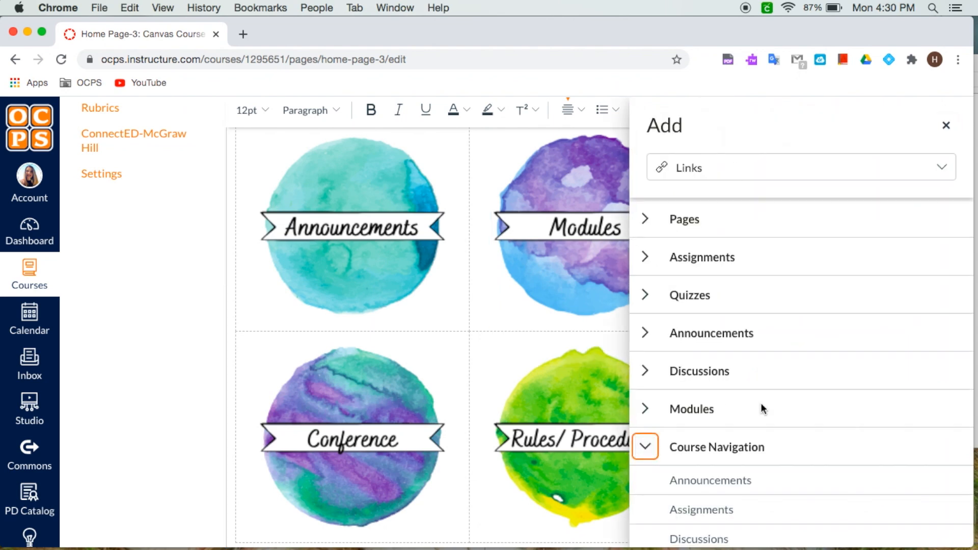
left_click(763, 408)
left_click(340, 407)
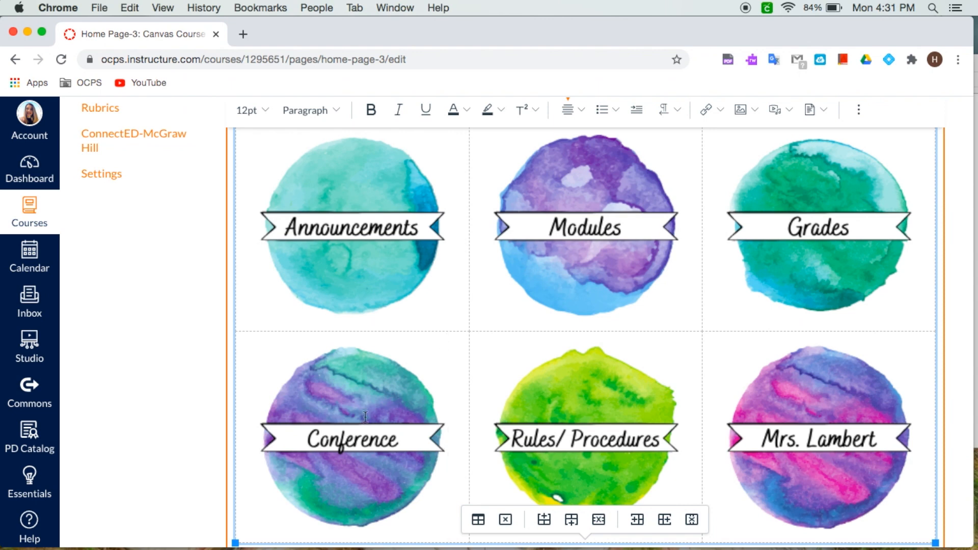
left_click(439, 357)
left_click(718, 113)
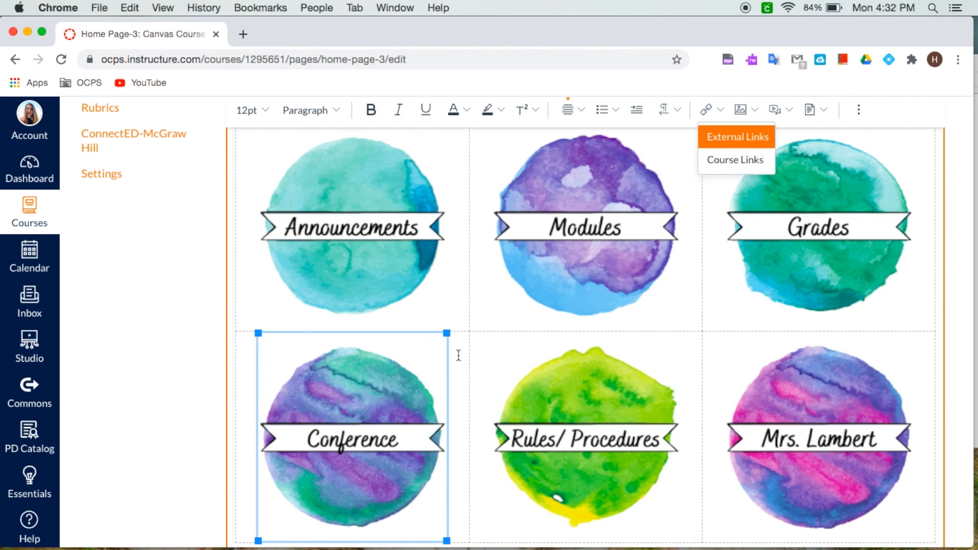
Step: Link the Rules/ Procedures image to the Rules & Procedures page from the course Pages links
left_click(583, 443)
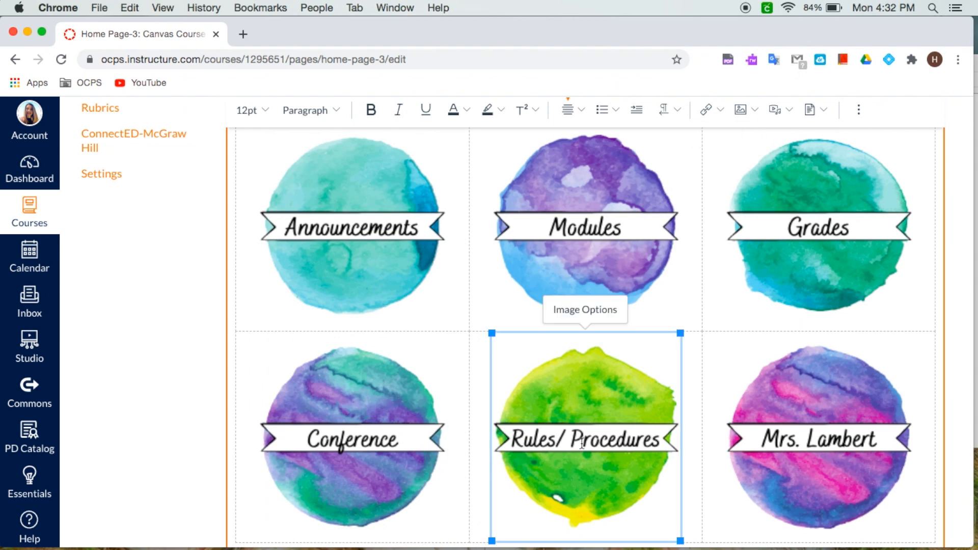
left_click(720, 106)
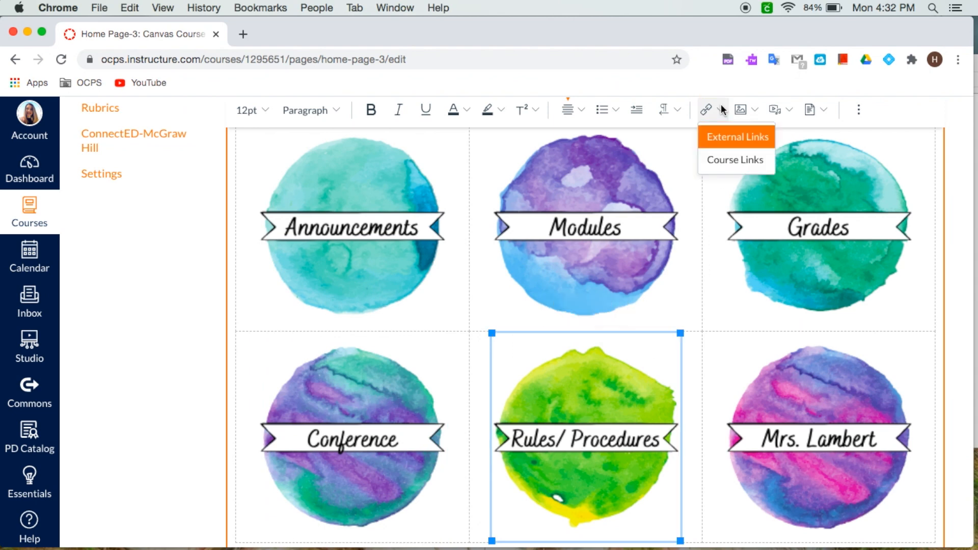
left_click(733, 159)
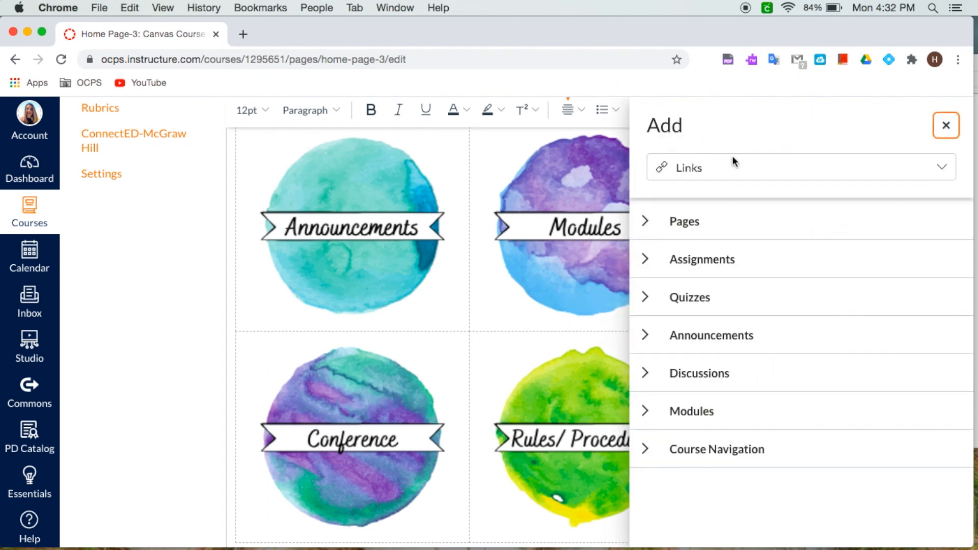
left_click(652, 224)
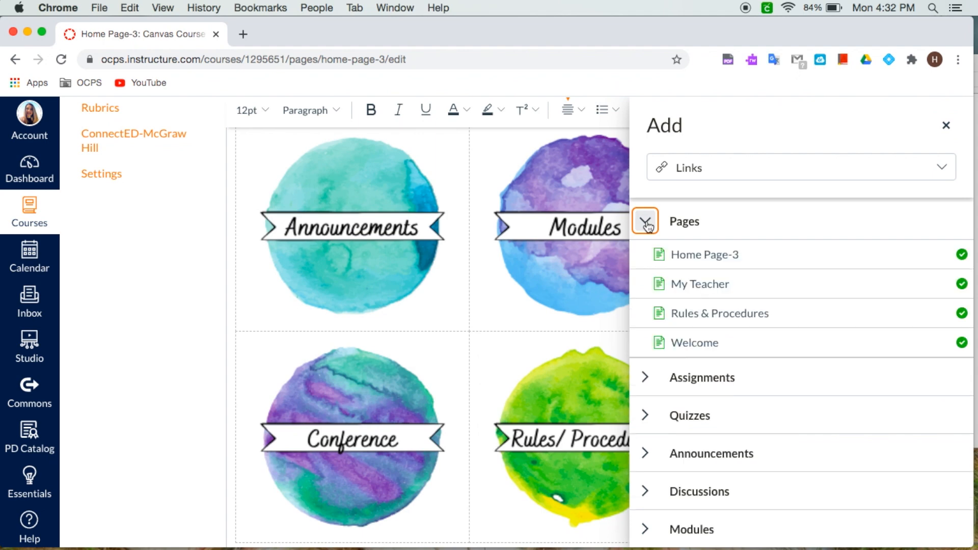
left_click(722, 313)
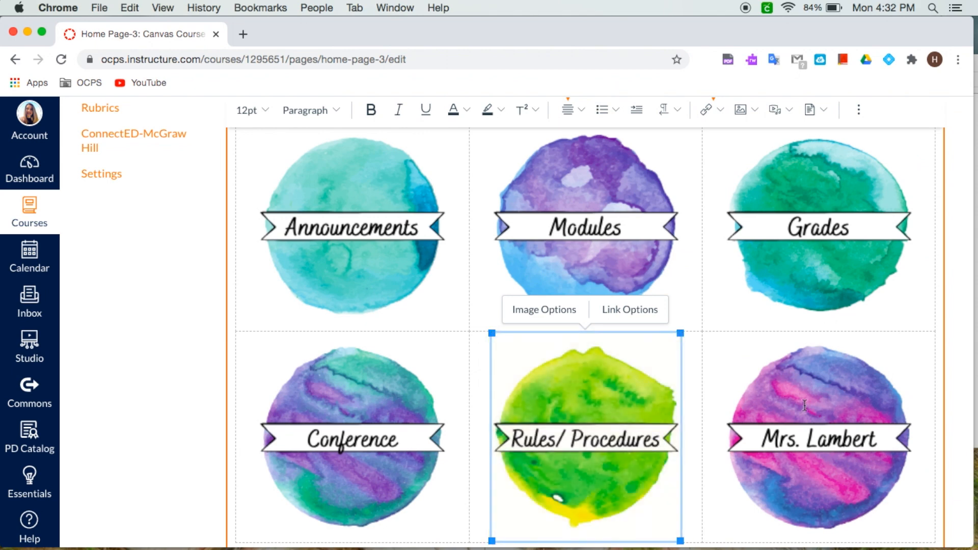
Step: Link the Mrs. Lambert image to the My Teacher page from the course Pages links
left_click(804, 406)
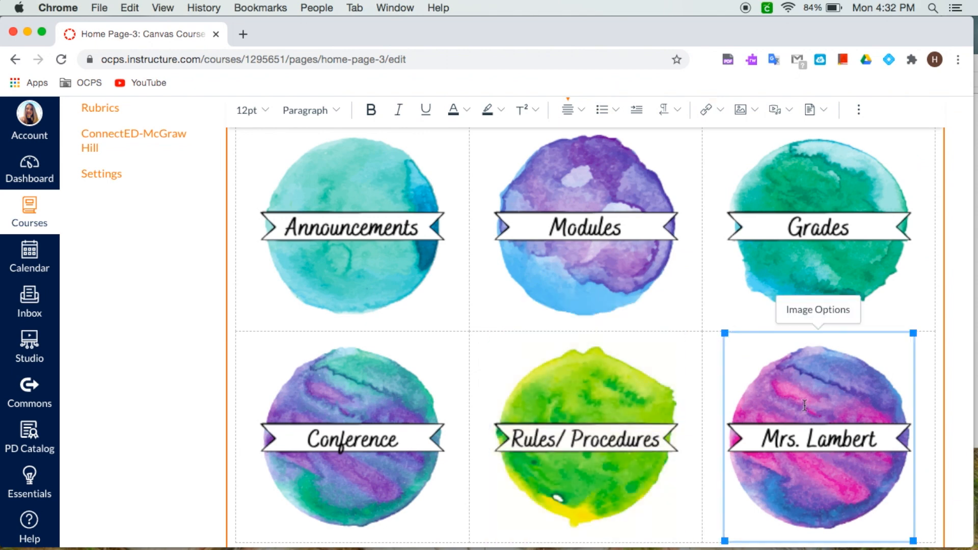
left_click(717, 109)
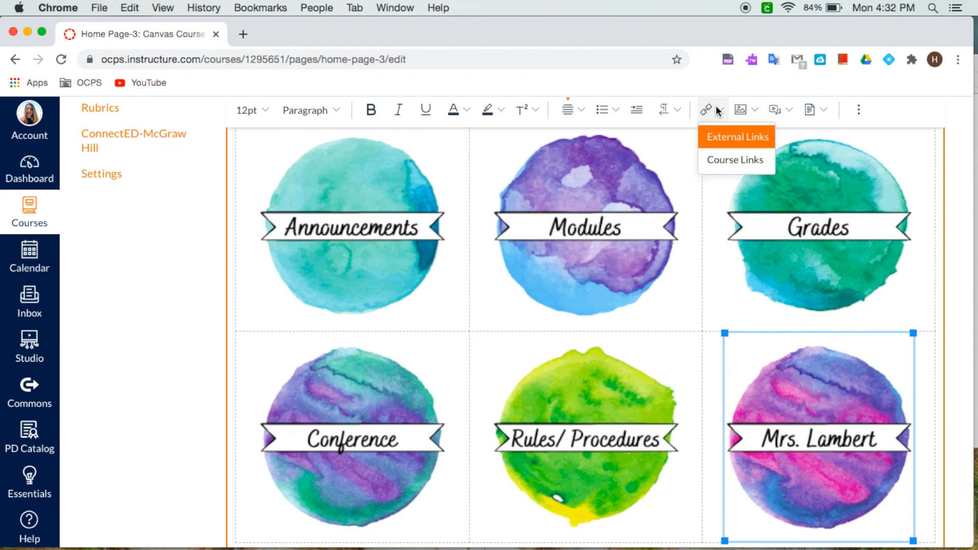
left_click(734, 156)
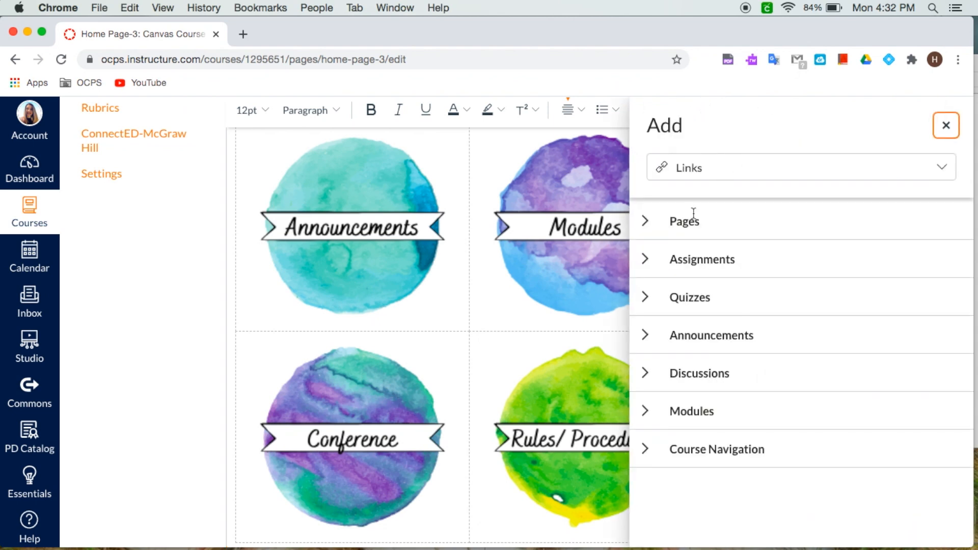
left_click(645, 222)
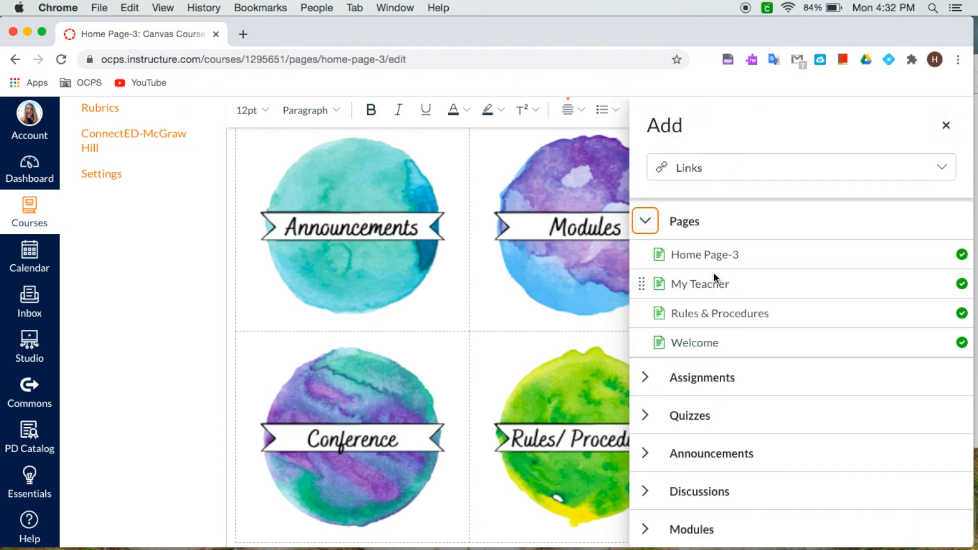
left_click(710, 284)
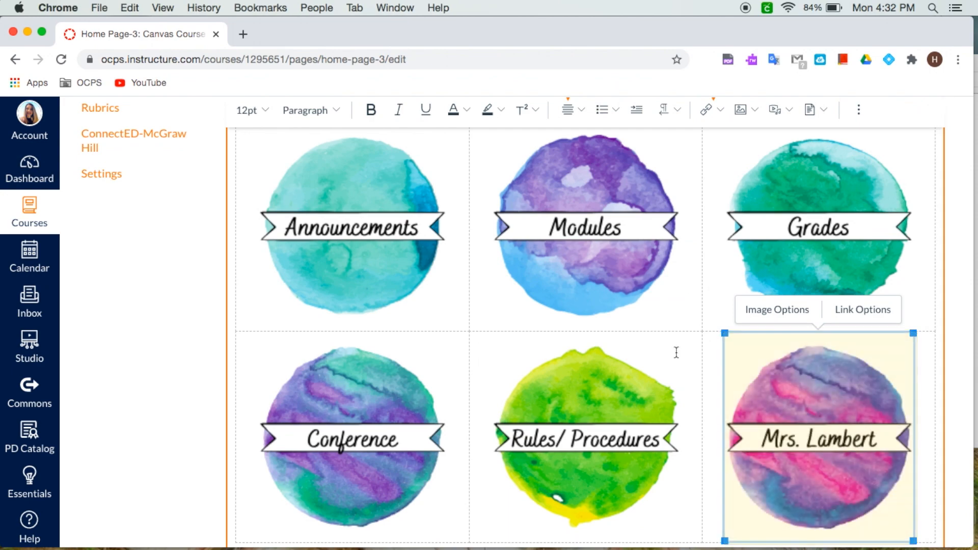
Step: Delete the green potted-plant page divider below the image grid
scroll(677, 353, "down", 8)
scroll(677, 353, "up", 13)
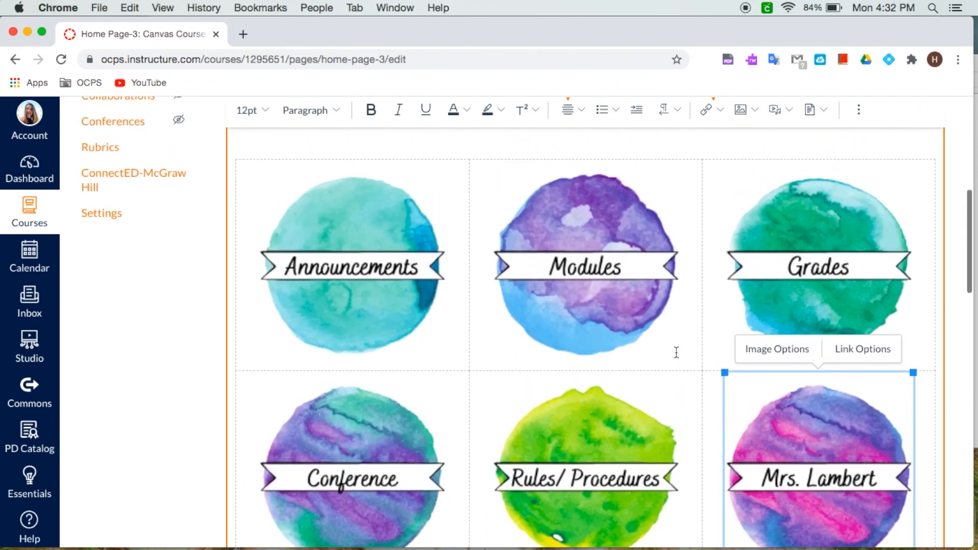
scroll(619, 416, "down", 6)
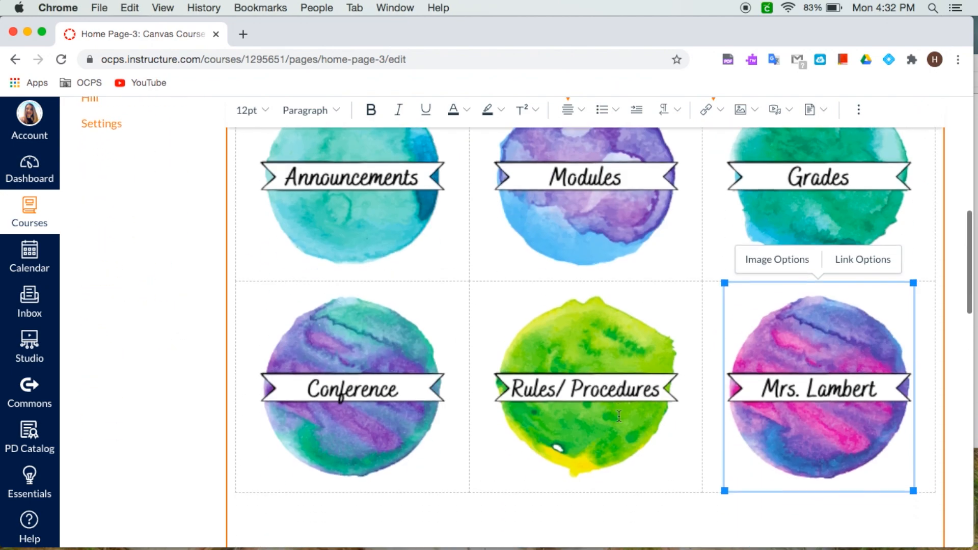
scroll(627, 478, "down", 5)
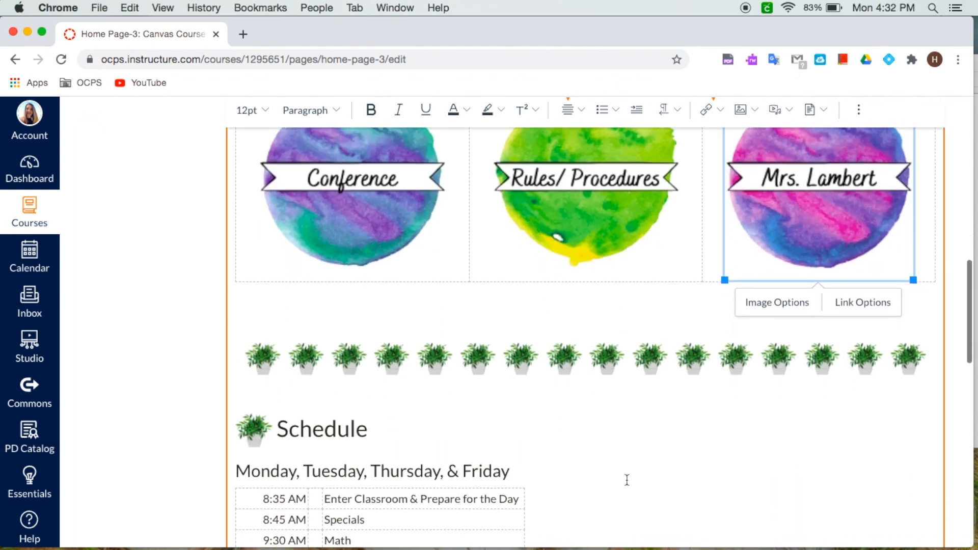
left_click(386, 277)
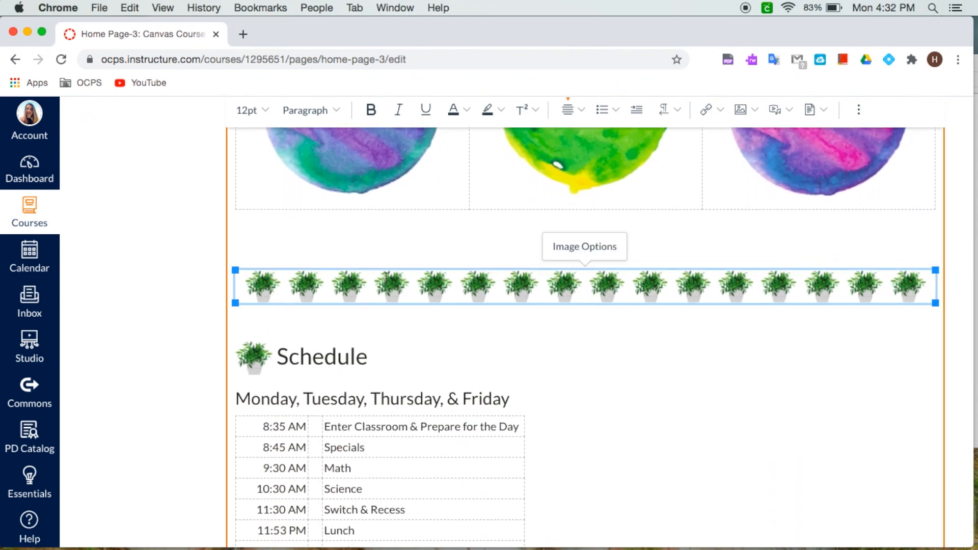
scroll(386, 278, "down", 9)
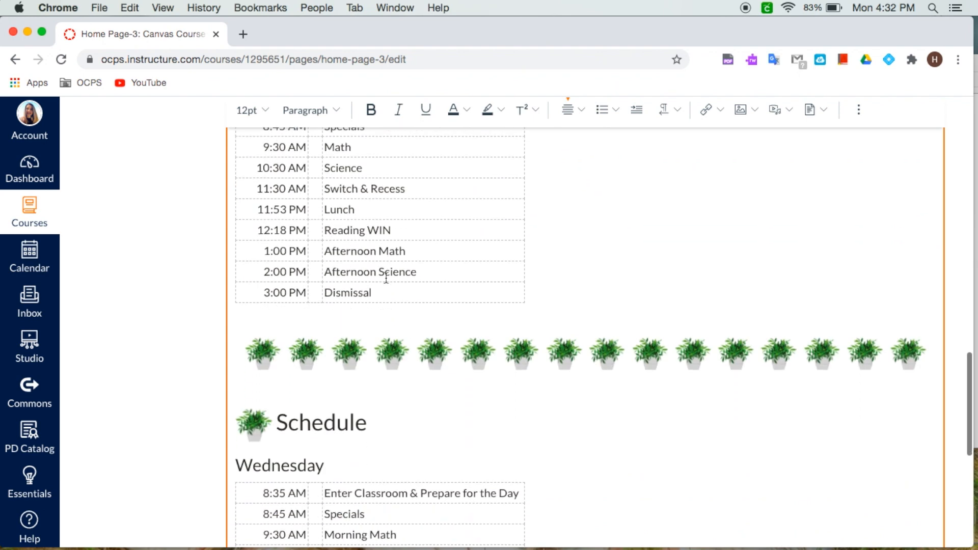
scroll(386, 277, "up", 9)
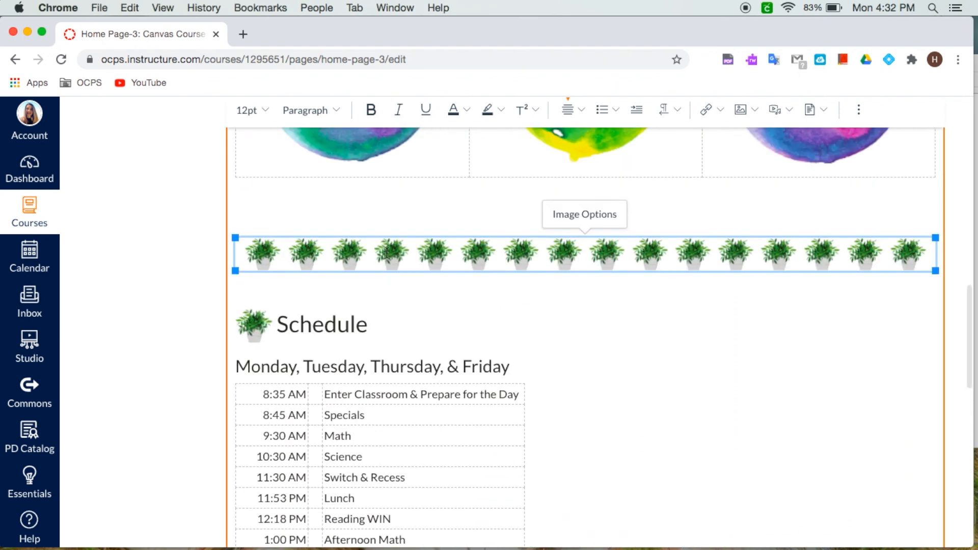
key("BackSpace")
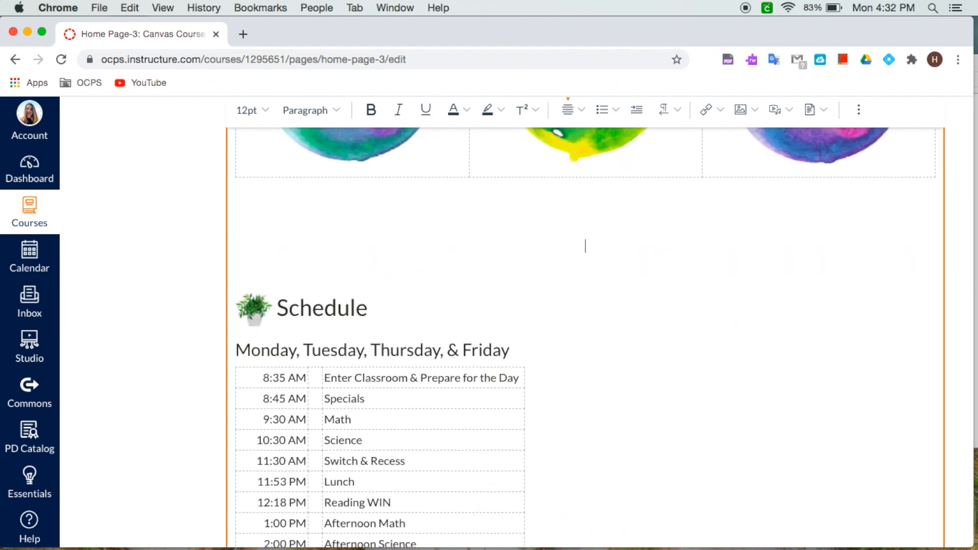
Step: Upload Page Divider1.png from the Watercolor Succulent Example folder as the new divider below the grid
scroll(553, 227, "up", 2)
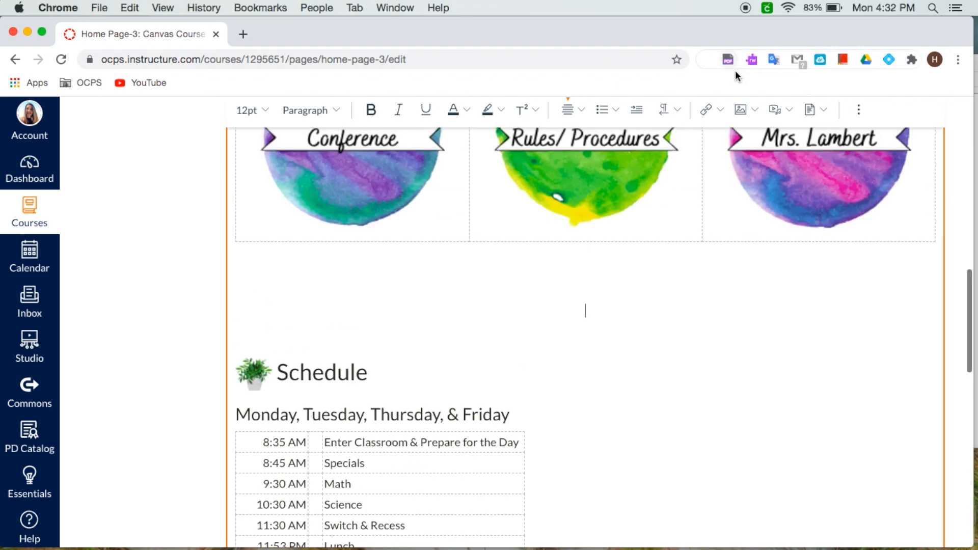
left_click(756, 113)
left_click(773, 137)
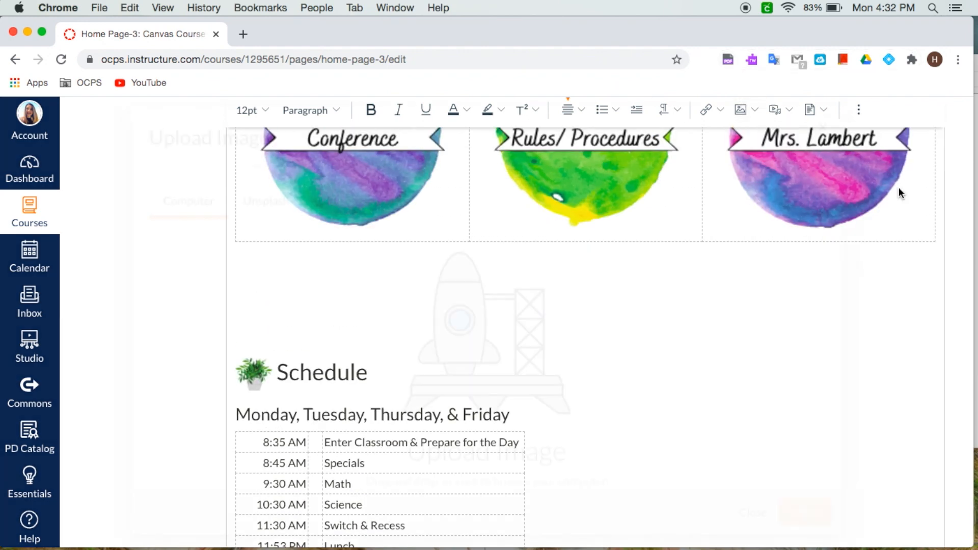
left_click(701, 221)
left_click_drag(972, 217, 375, 332)
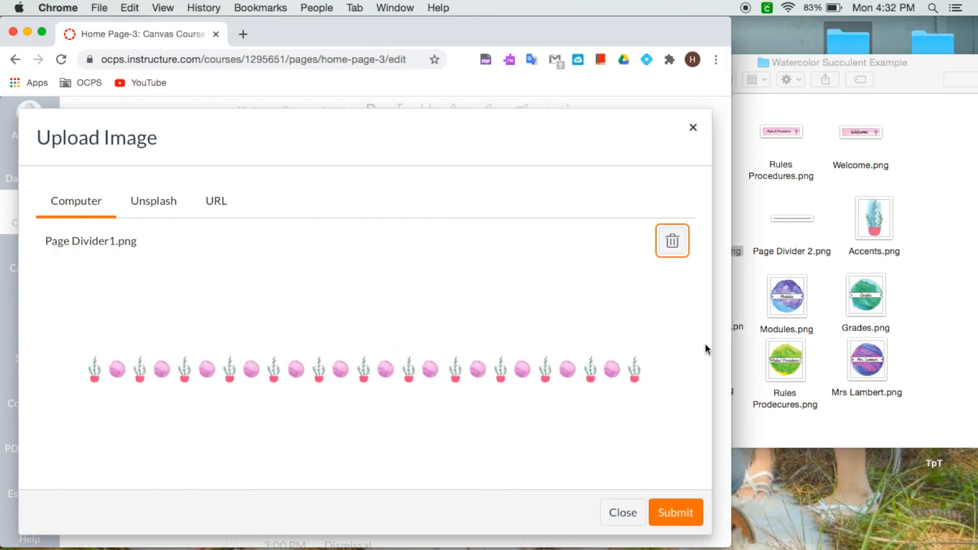
left_click(694, 515)
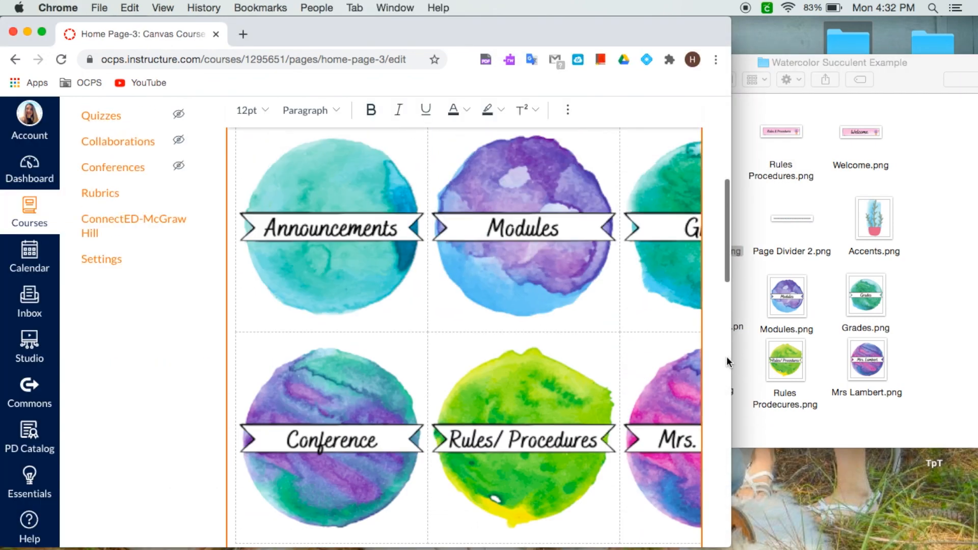
left_click_drag(730, 359, 974, 359)
Step: Delete the green potted-plant icon beside the first Schedule heading
scroll(611, 387, "down", 5)
scroll(612, 386, "up", 4)
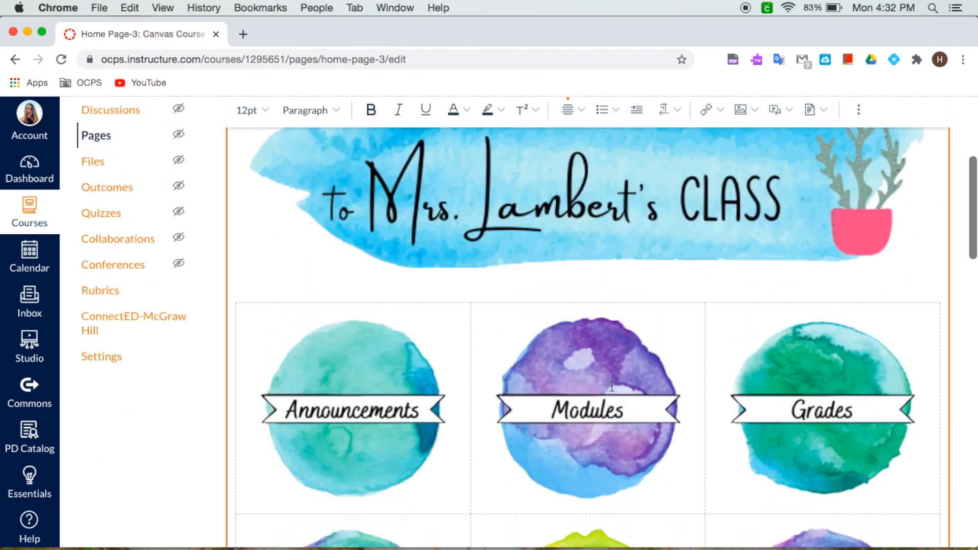
scroll(612, 387, "down", 15)
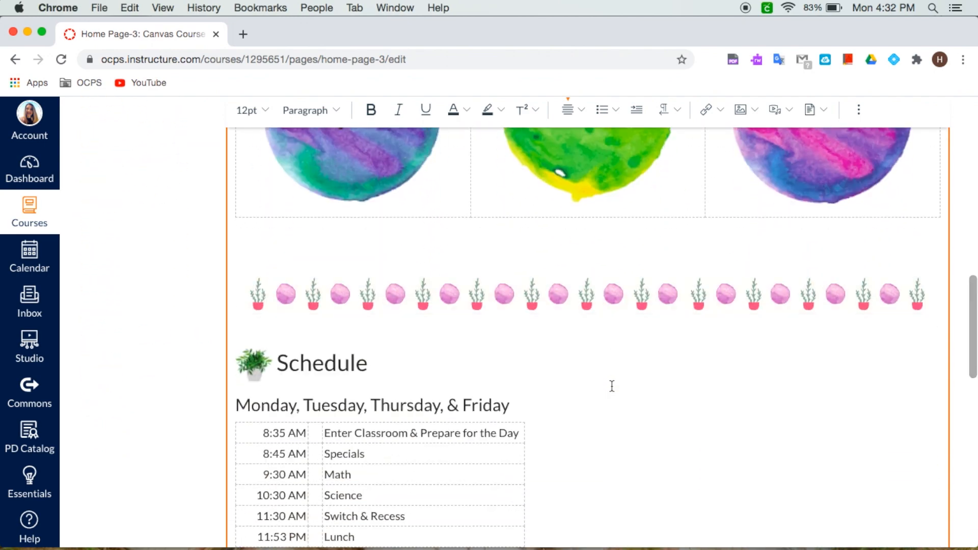
scroll(611, 387, "down", 1)
left_click(256, 324)
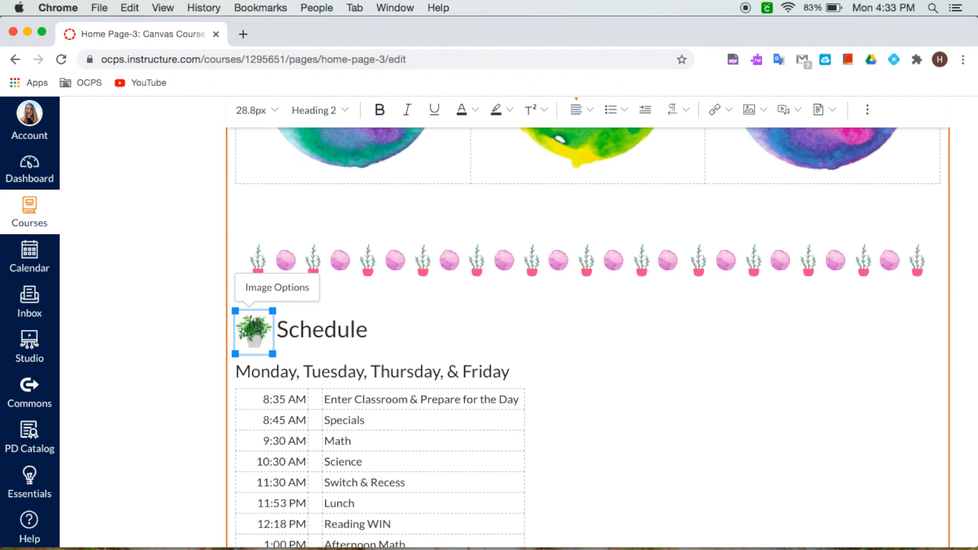
left_click(400, 329)
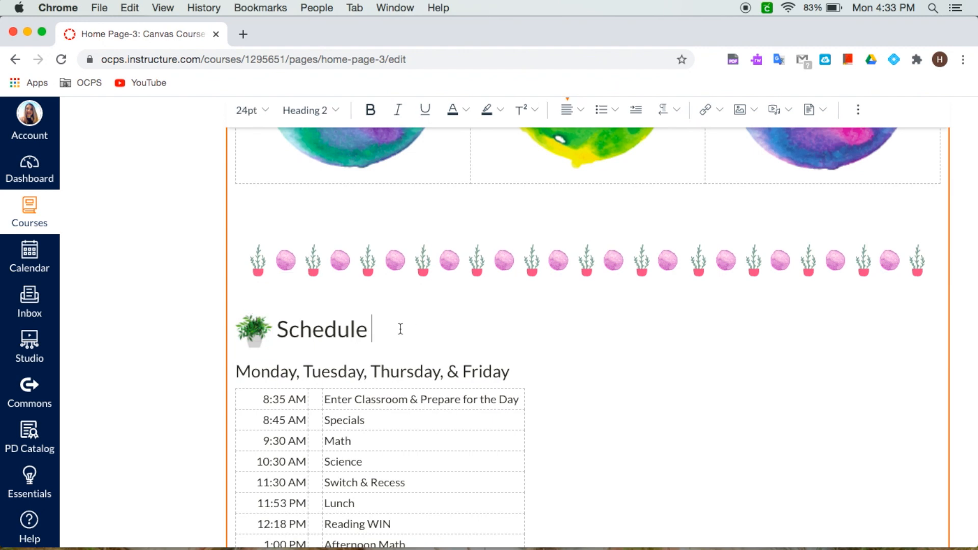
scroll(326, 311, "down", 6)
scroll(342, 345, "up", 8)
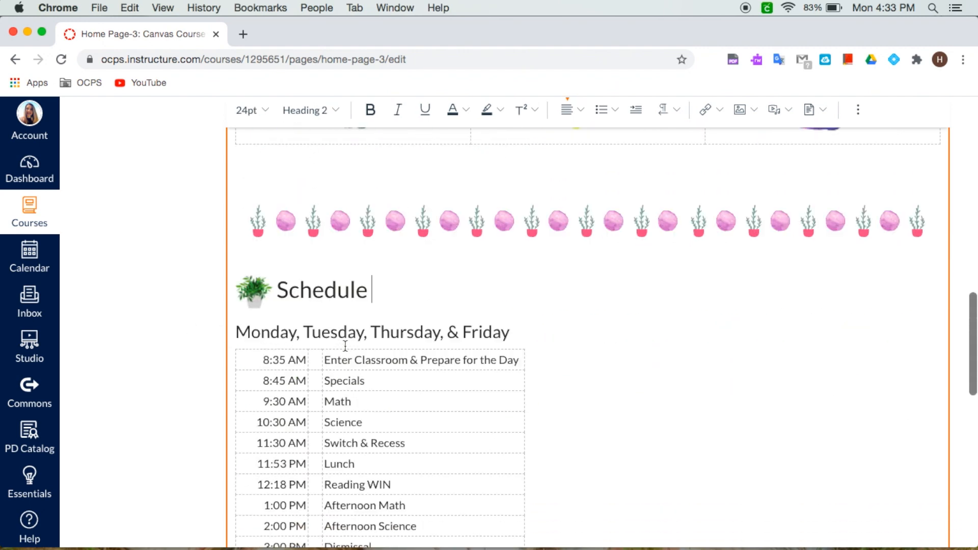
scroll(345, 346, "down", 1)
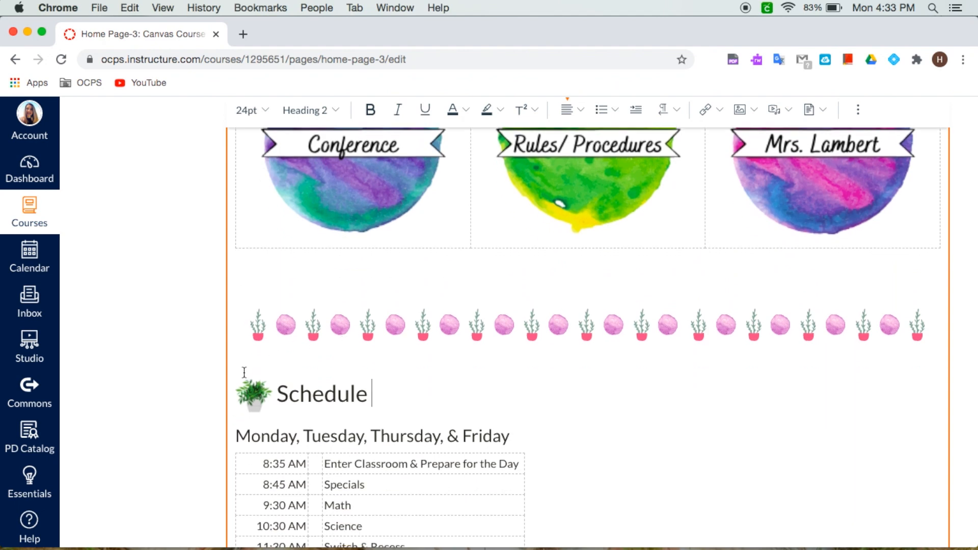
left_click(239, 398)
key("BackSpace")
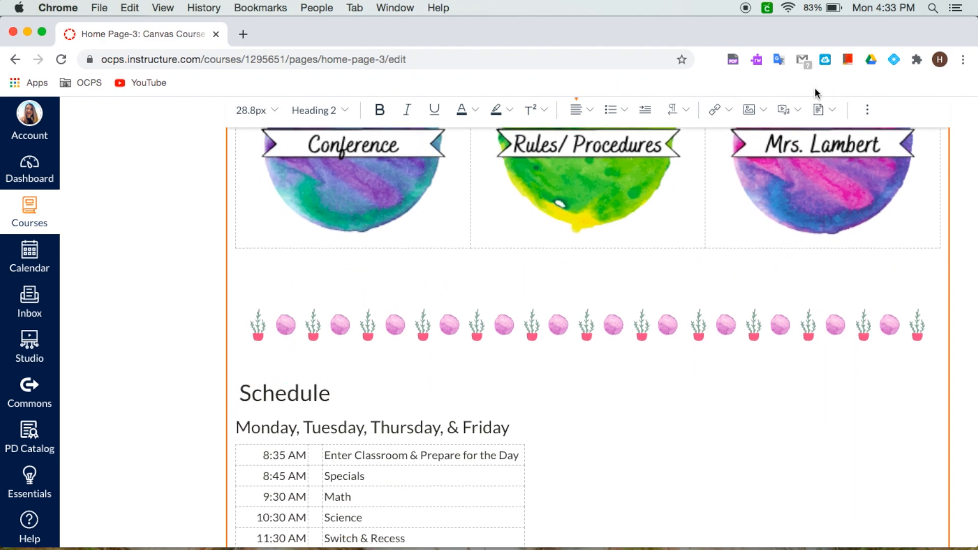
Step: Upload Accents.png from the Watercolor Succulent Example folder as the icon before the Schedule heading
left_click(763, 117)
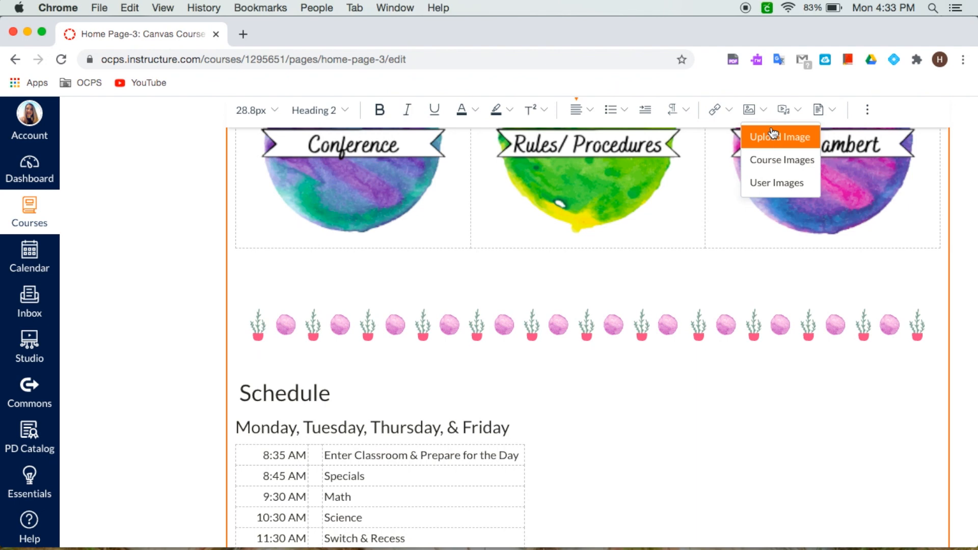
left_click(771, 134)
left_click_drag(974, 265, 754, 264)
left_click_drag(874, 224, 377, 334)
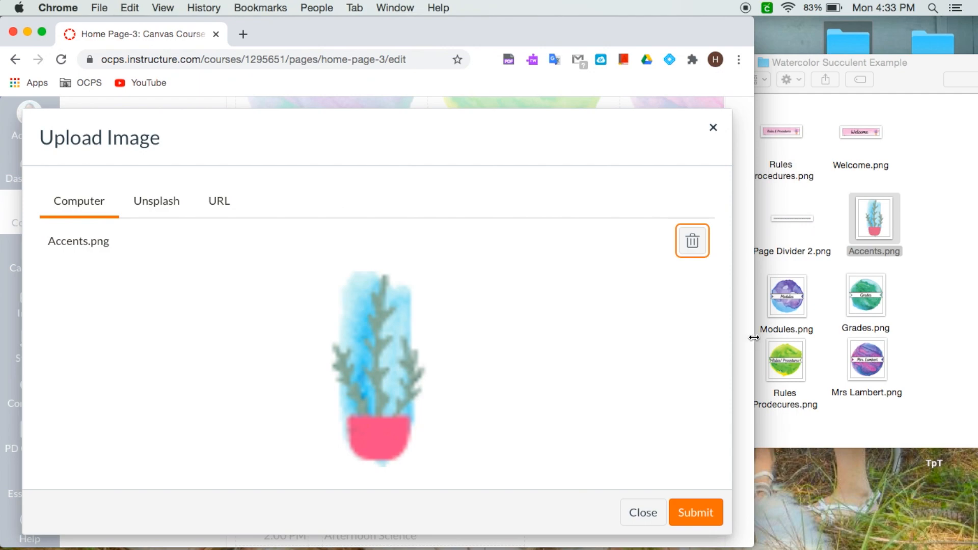
left_click_drag(754, 337, 975, 377)
left_click(803, 513)
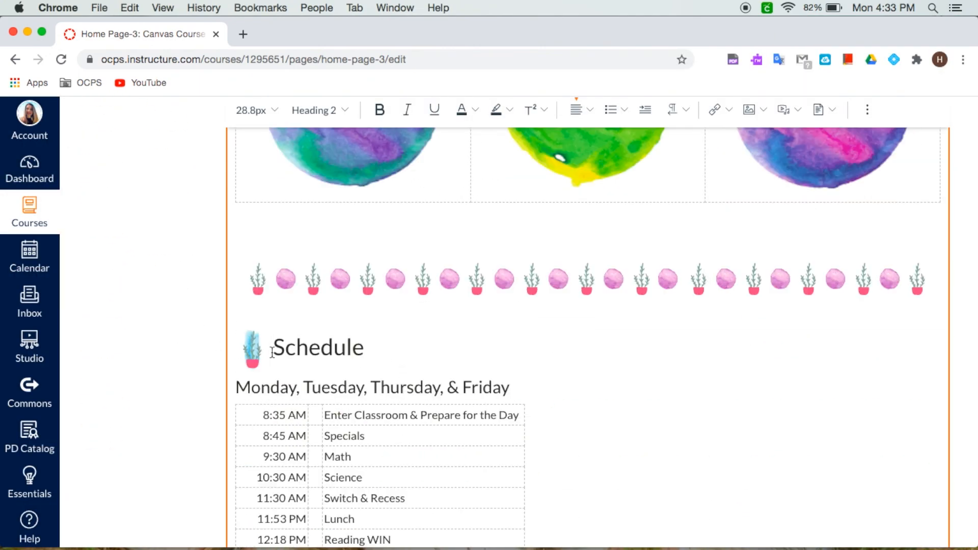
Step: Insert Page Divider1.png from the course images into the blank space below the Monday, Tuesday, Thursday, & Friday schedule table
scroll(596, 371, "down", 1)
scroll(595, 370, "down", 5)
left_click(264, 437)
scroll(264, 436, "up", 3)
scroll(264, 437, "down", 5)
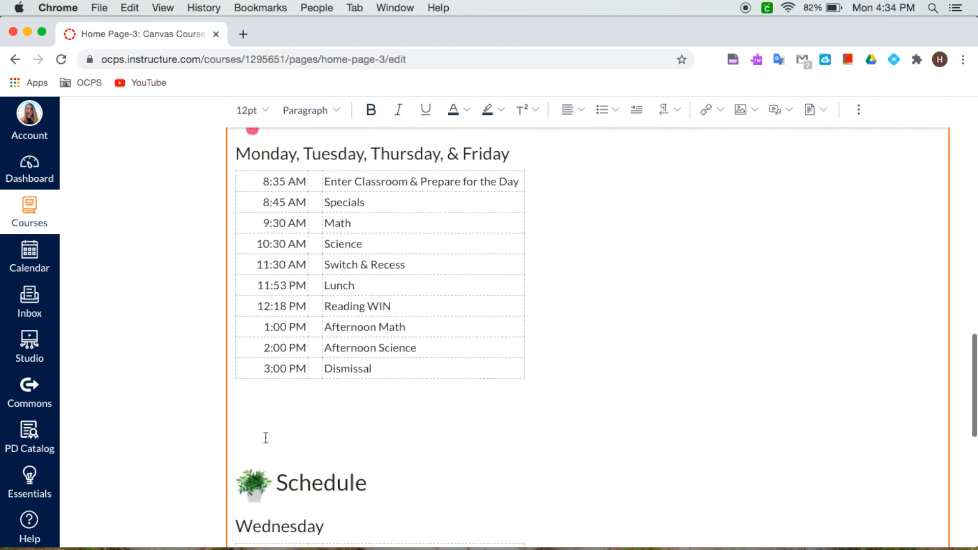
left_click(748, 116)
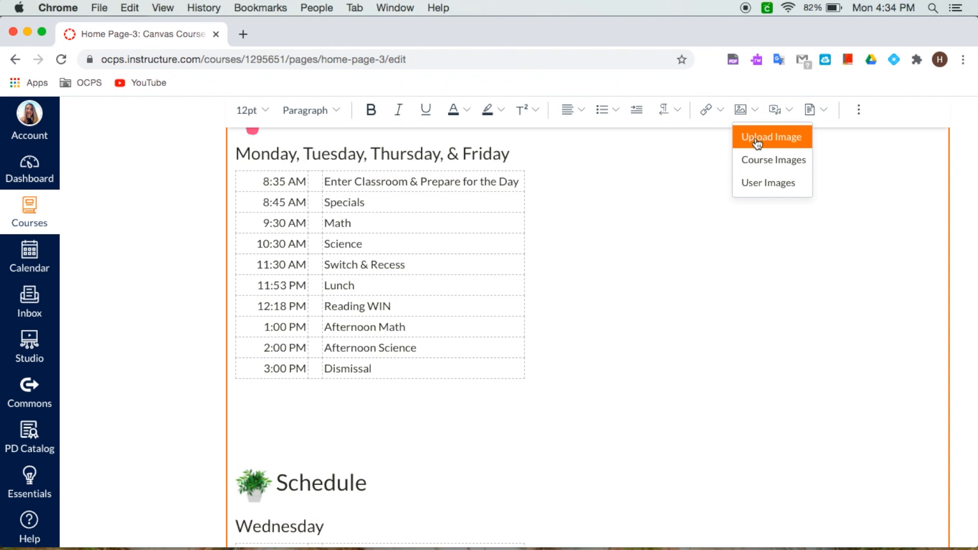
left_click(763, 160)
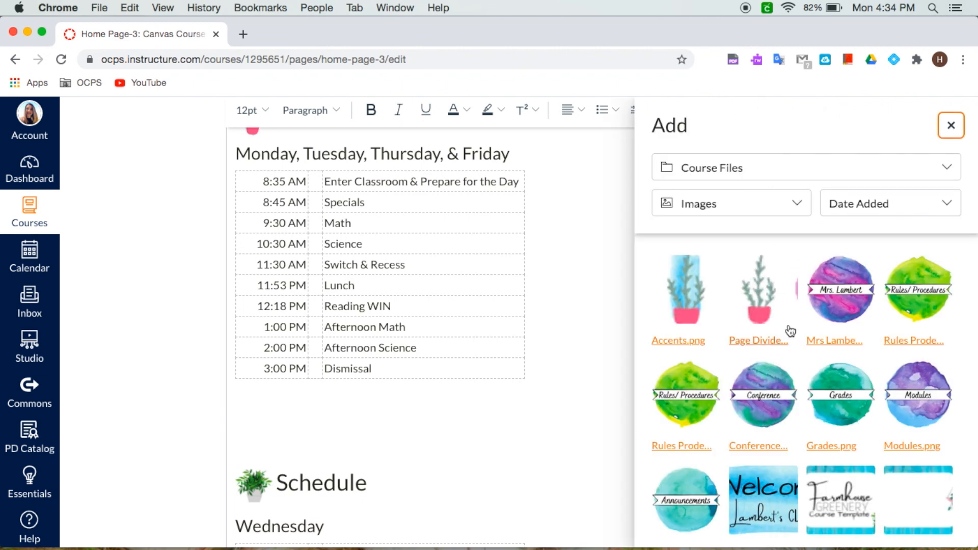
left_click(759, 315)
scroll(633, 338, "up", 8)
scroll(635, 338, "down", 14)
scroll(637, 339, "down", 10)
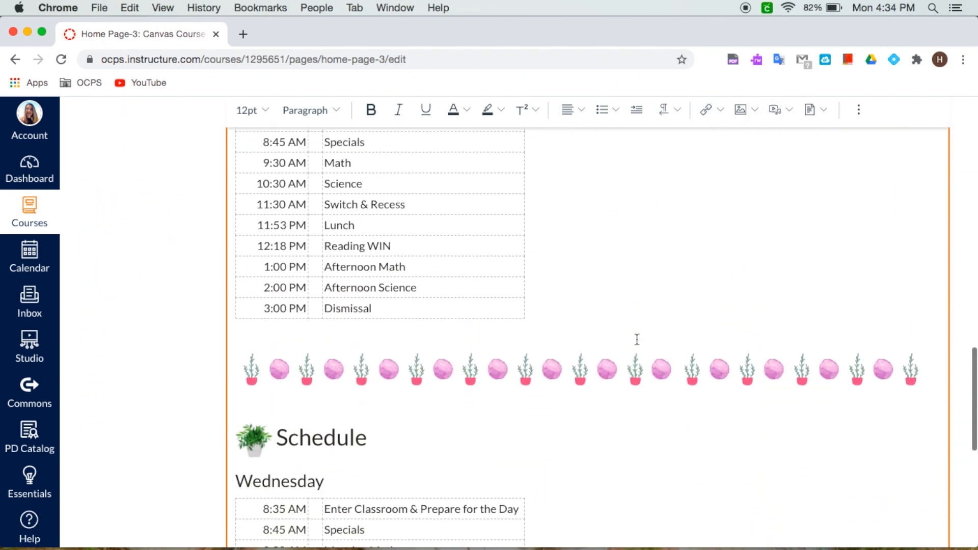
Step: Replace the green potted-plant icon beside the Wednesday Schedule heading with Accents.png from the course images
left_click(245, 357)
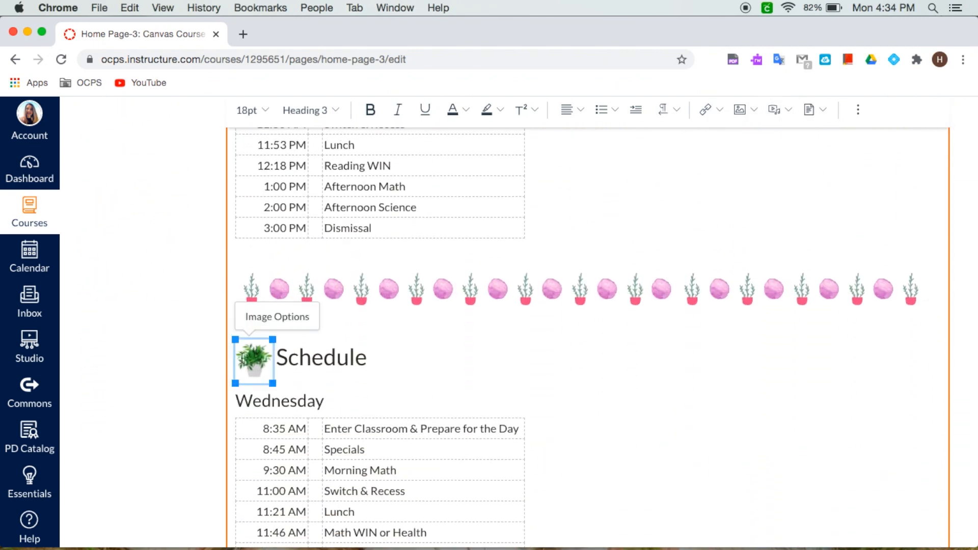
key("BackSpace")
left_click(748, 109)
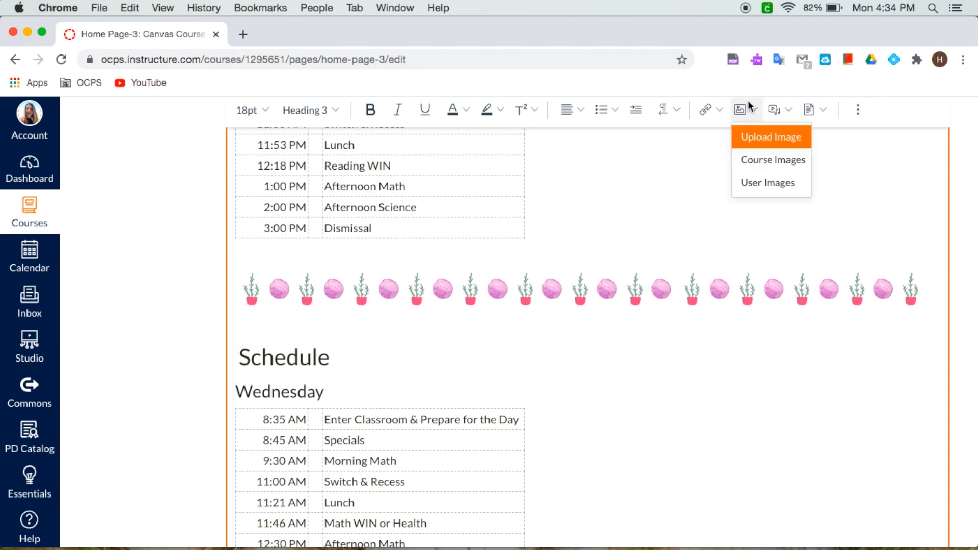
left_click(762, 159)
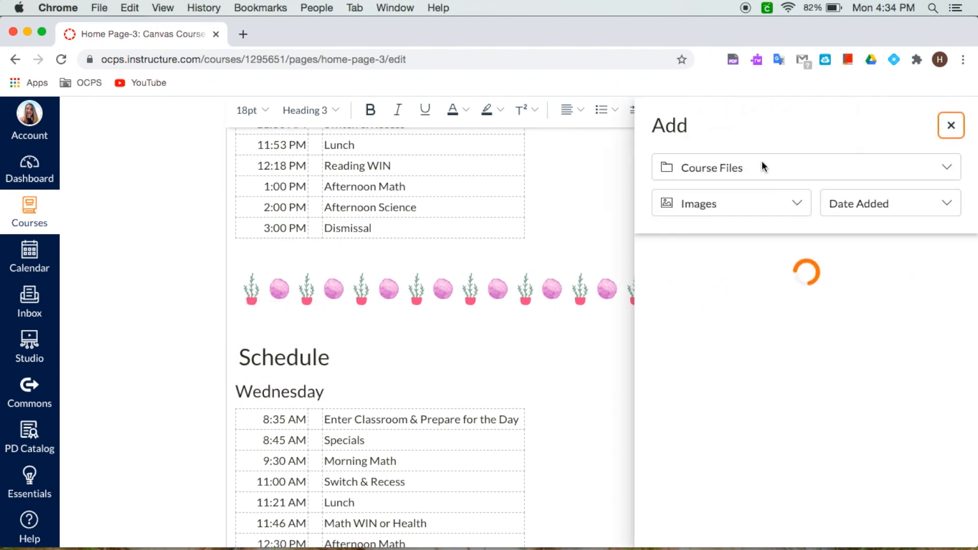
scroll(686, 300, "up", 20)
scroll(552, 347, "down", 15)
scroll(553, 348, "down", 10)
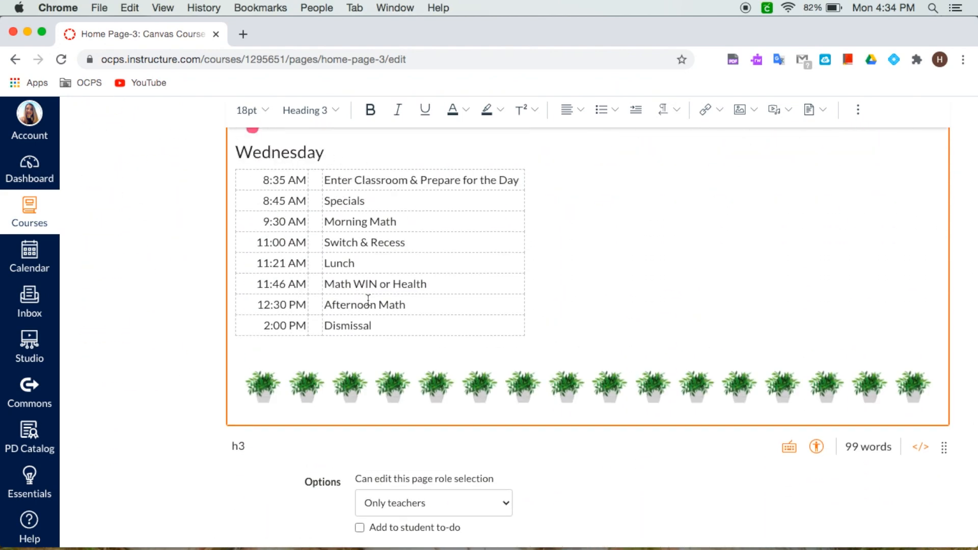
Step: Replace the green potted-plant divider below the Wednesday table with Page Divider1.png from course images, and save the page
scroll(368, 299, "up", 10)
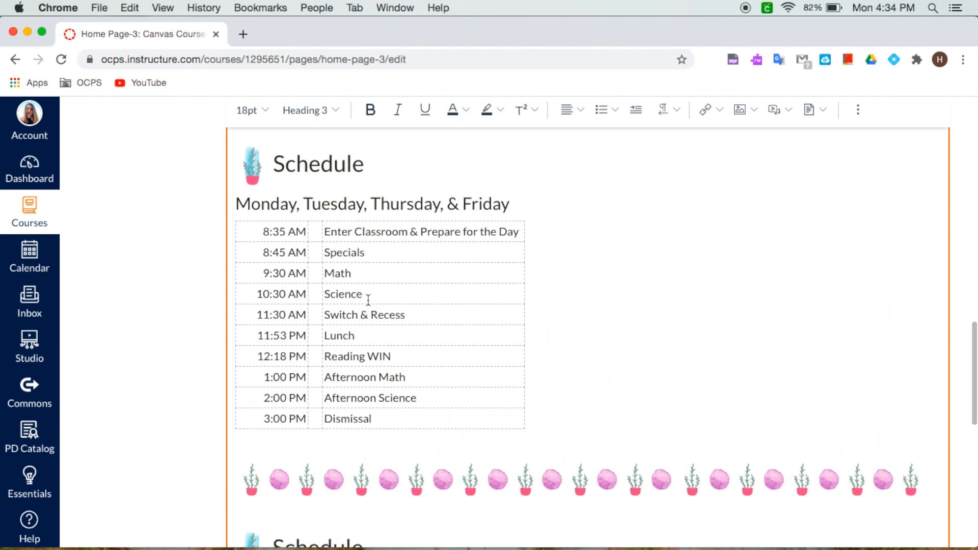
scroll(367, 299, "down", 10)
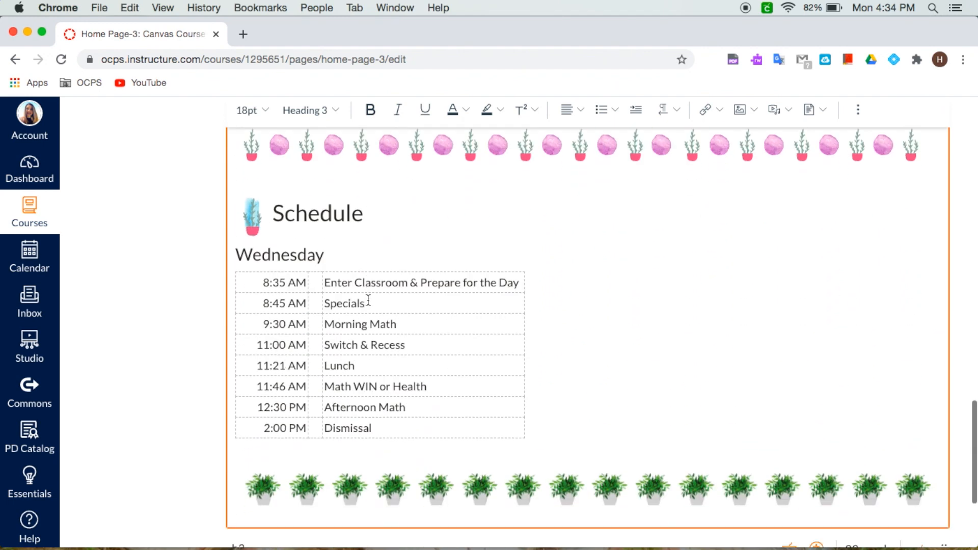
scroll(368, 299, "down", 1)
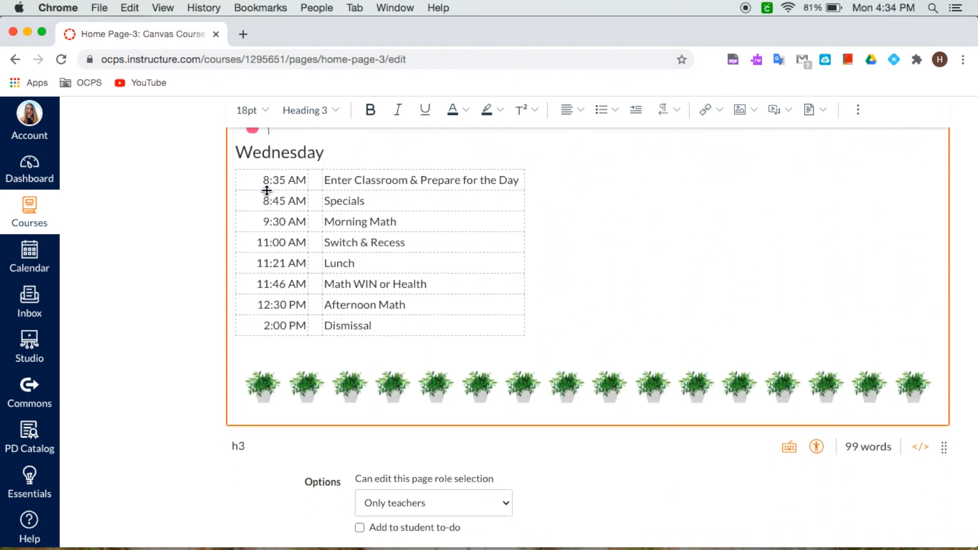
left_click(422, 383)
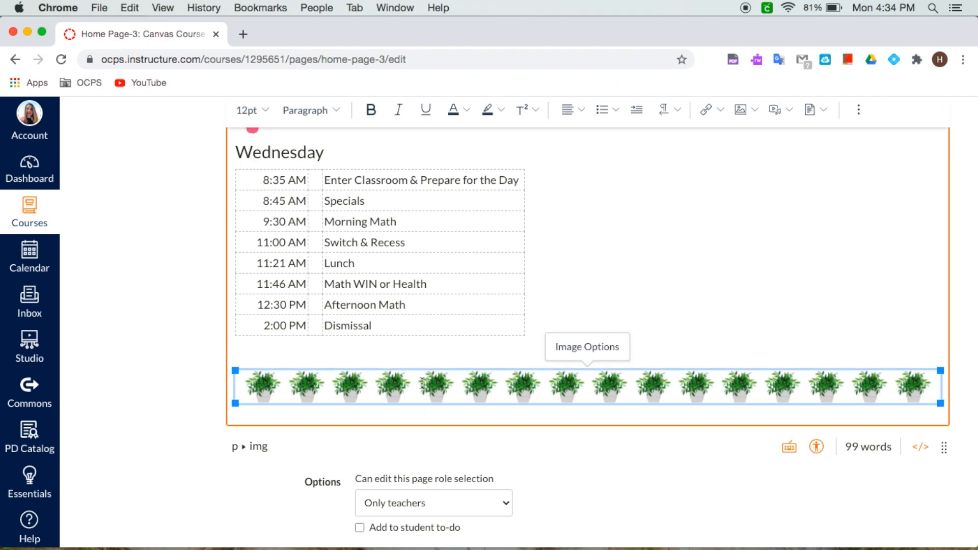
key("BackSpace")
left_click(743, 110)
left_click(765, 159)
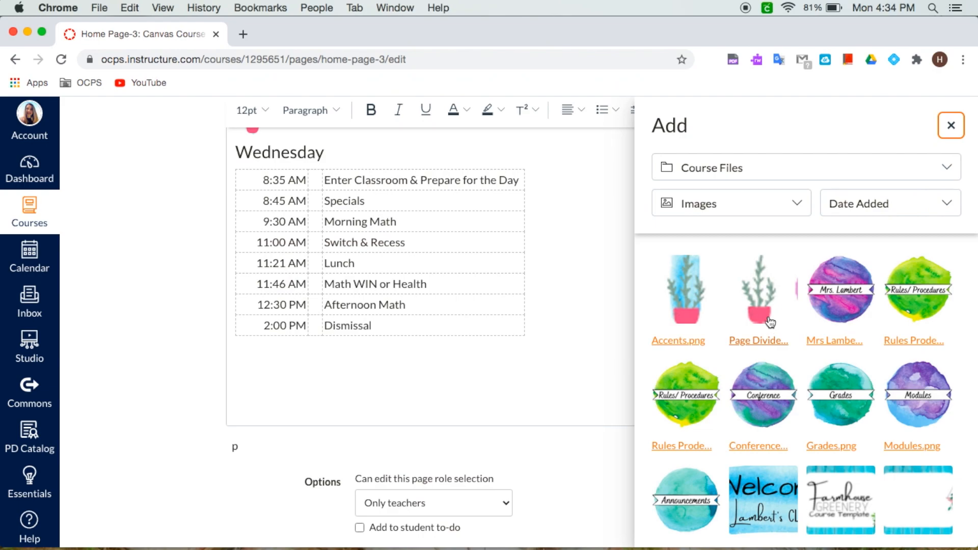
left_click(769, 323)
scroll(772, 292, "down", 10)
scroll(772, 291, "up", 15)
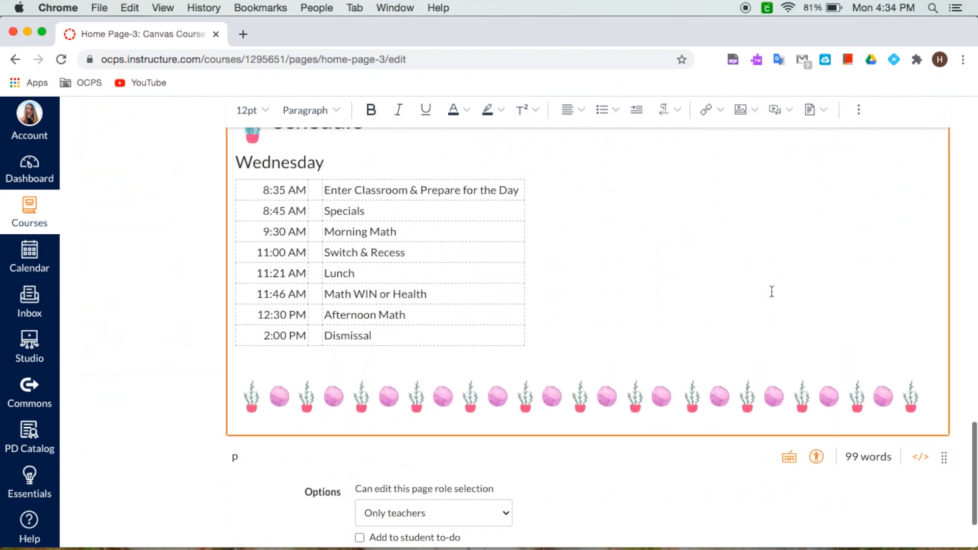
scroll(772, 291, "down", 15)
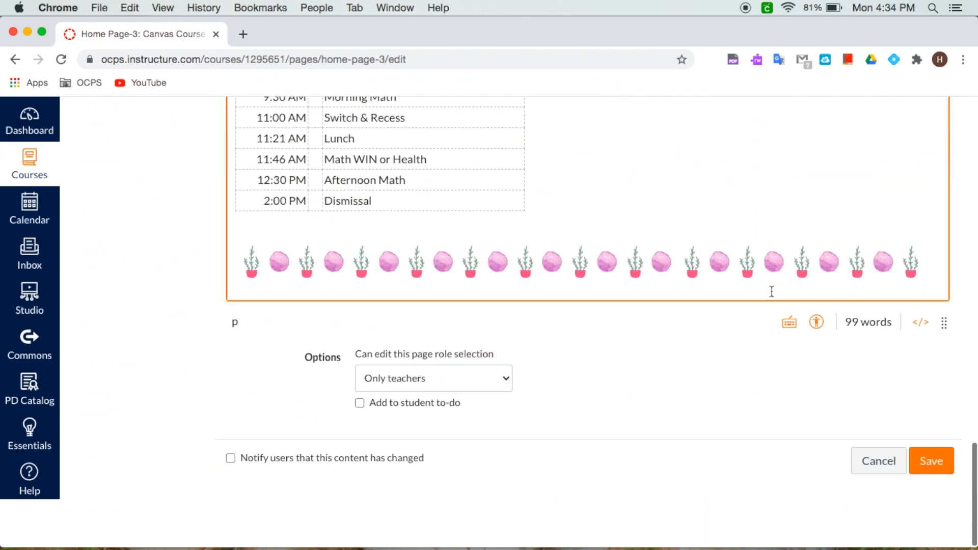
left_click(926, 509)
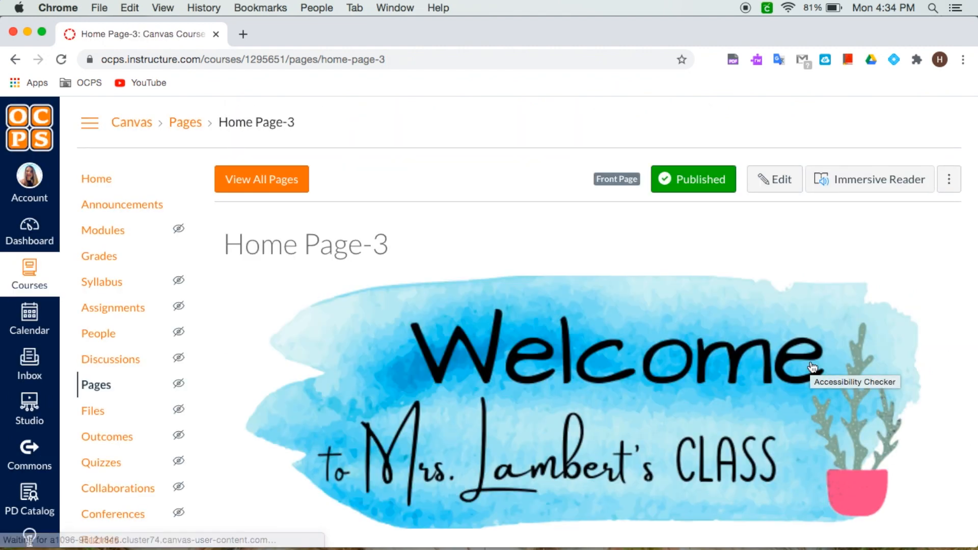
Step: Scroll through the saved home page to review the new images, divider and icons
scroll(812, 367, "down", 1)
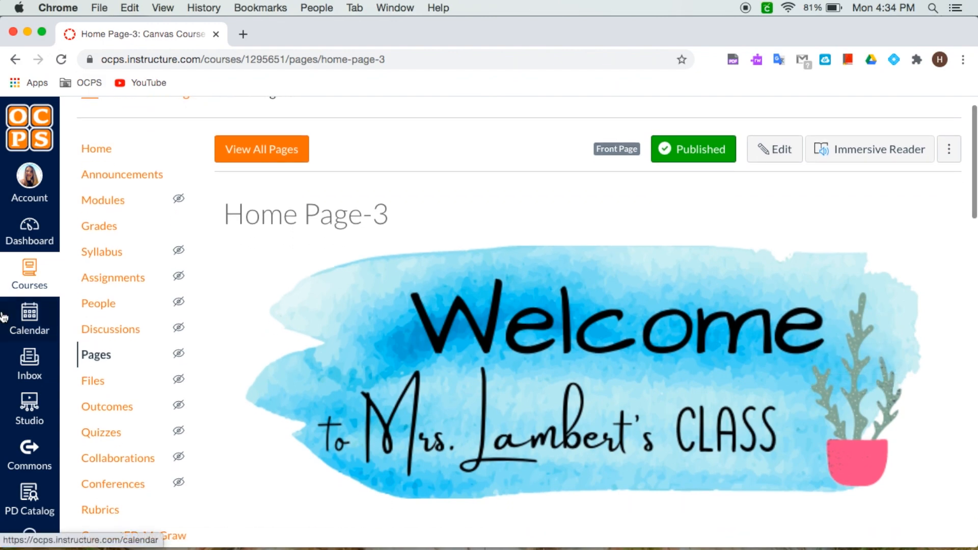
scroll(2, 317, "down", 2)
scroll(471, 347, "down", 1)
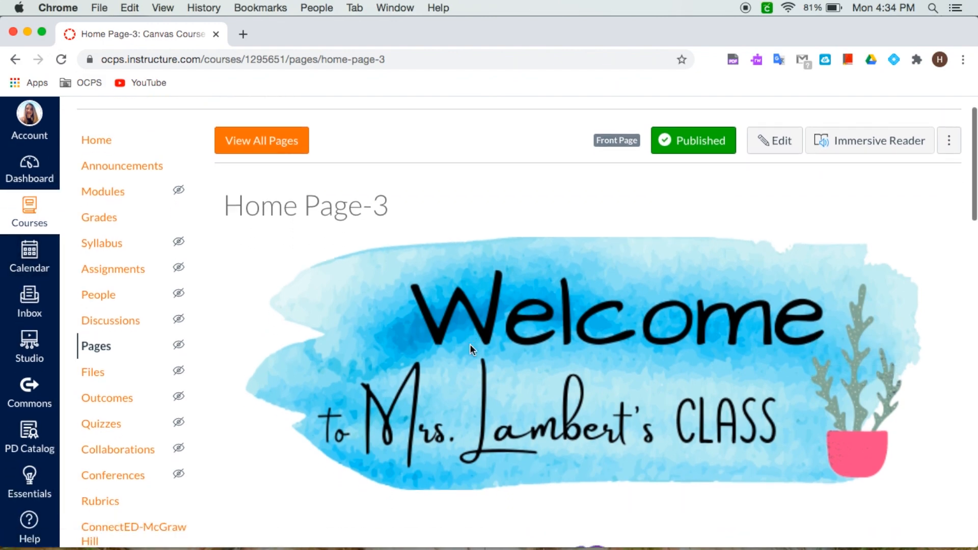
scroll(469, 344, "down", 10)
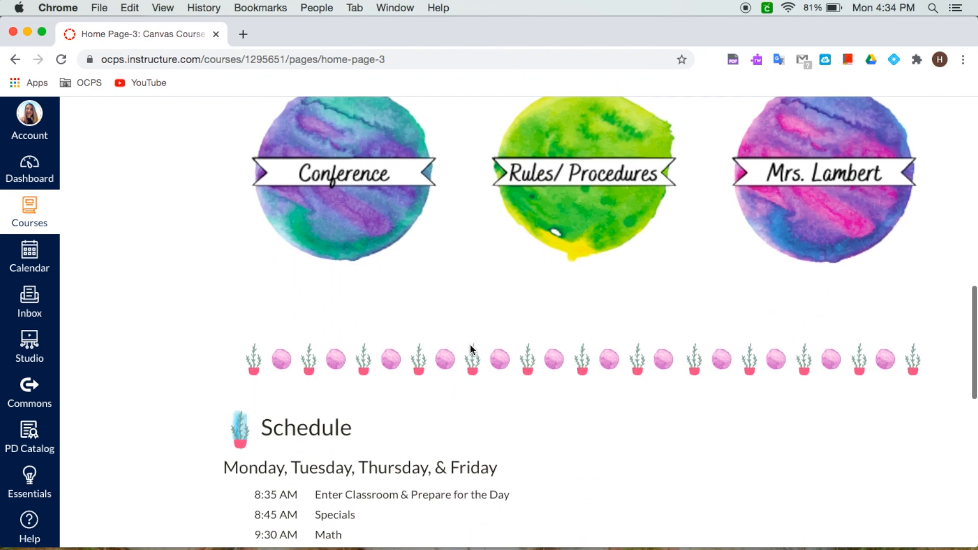
scroll(469, 344, "up", 5)
scroll(560, 388, "up", 4)
scroll(569, 389, "up", 1)
scroll(570, 389, "down", 10)
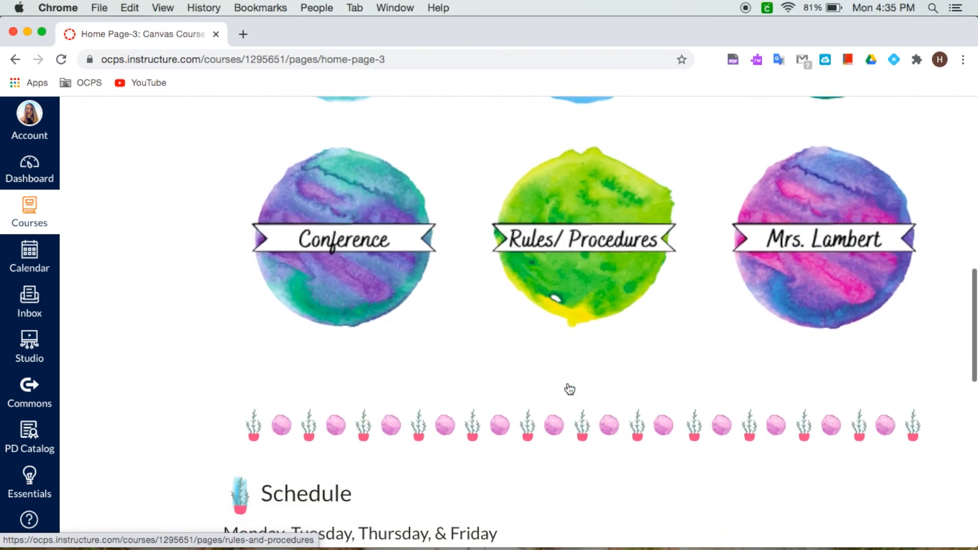
scroll(567, 388, "down", 5)
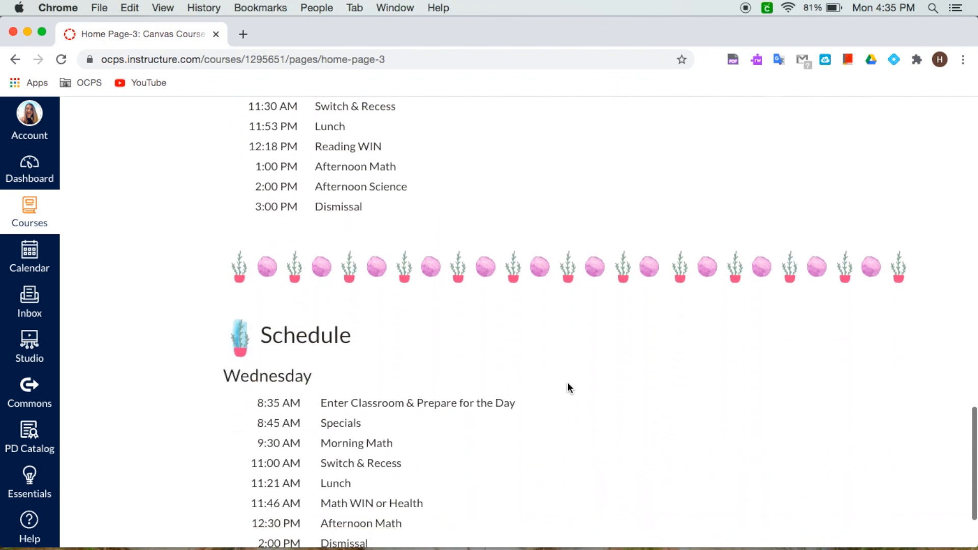
scroll(568, 388, "up", 15)
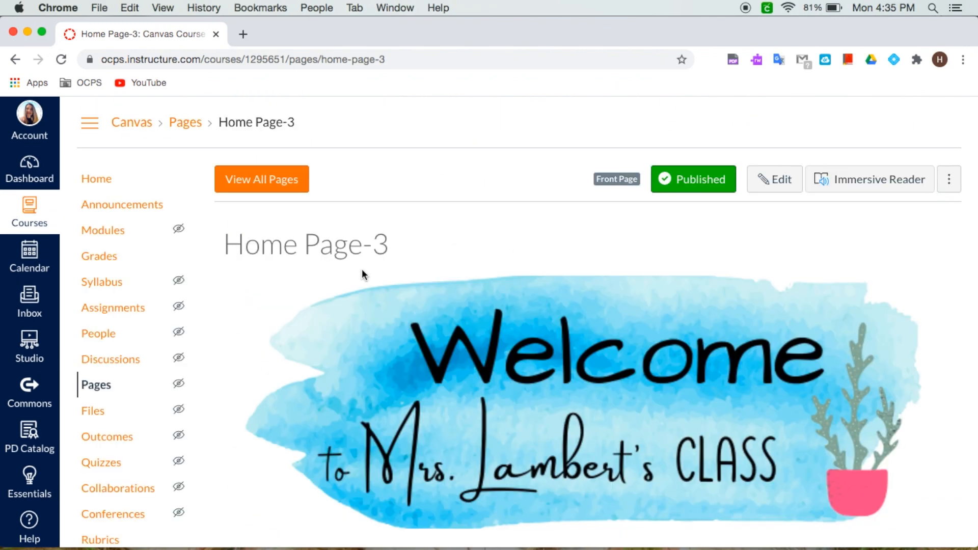
scroll(362, 270, "down", 15)
scroll(362, 269, "down", 3)
scroll(361, 269, "up", 18)
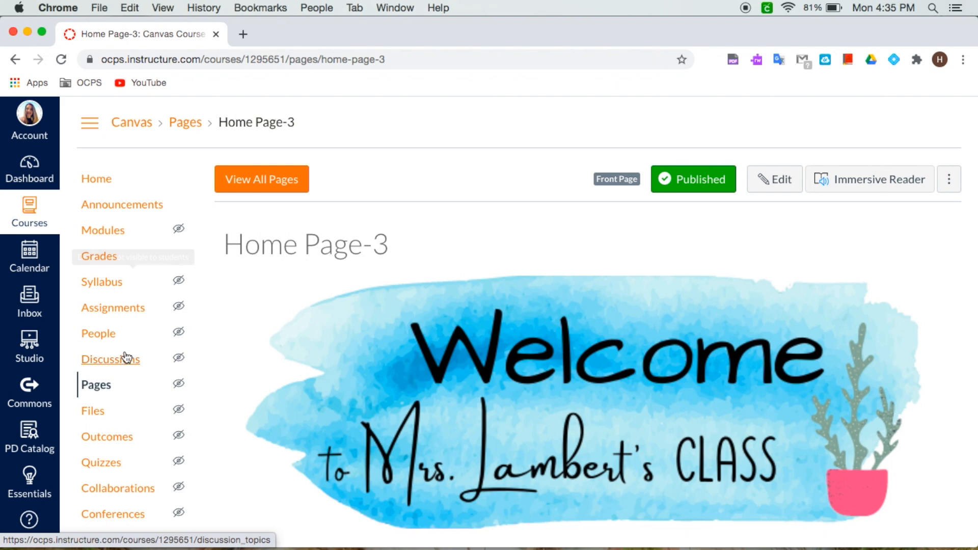
Step: Open the My Teacher page from the course's list of all pages and review its content
left_click(102, 387)
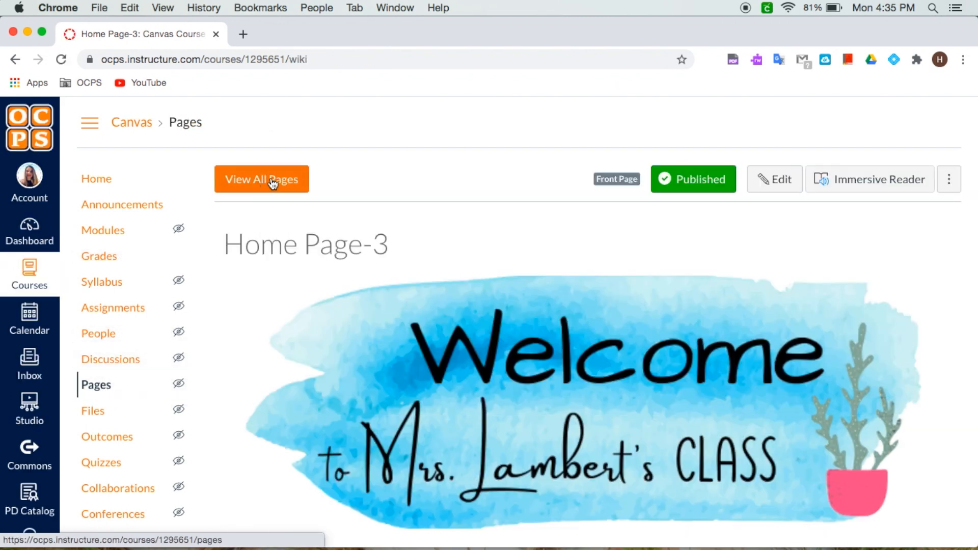
left_click(273, 185)
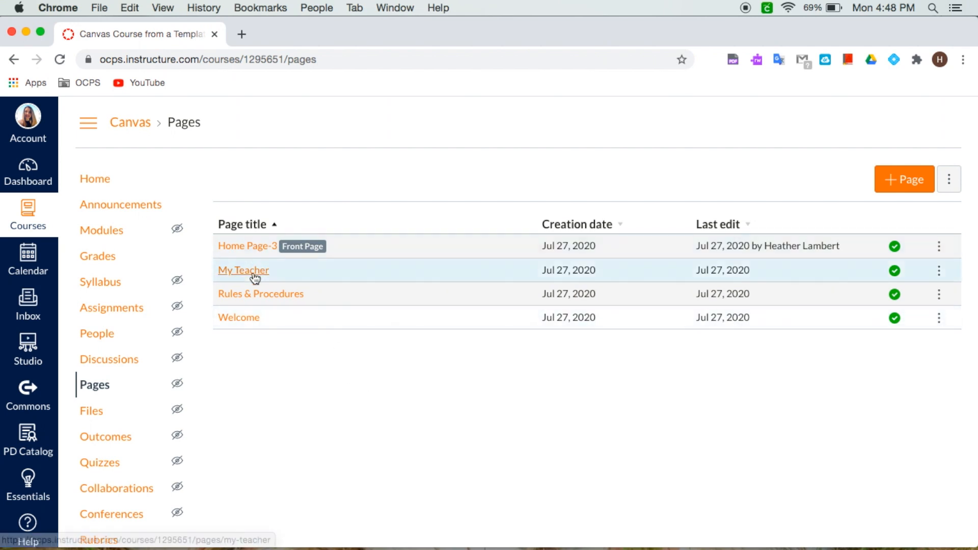
left_click(253, 275)
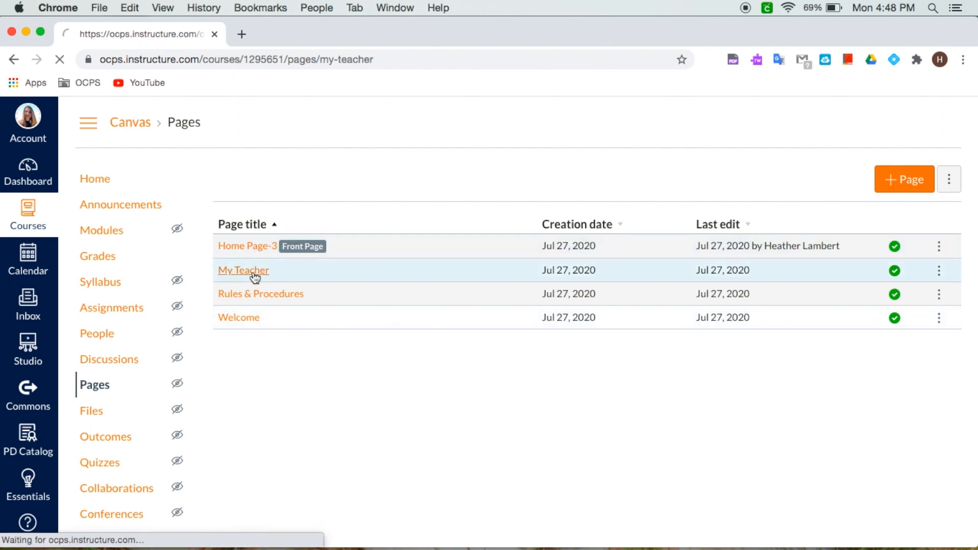
scroll(787, 322, "down", 3)
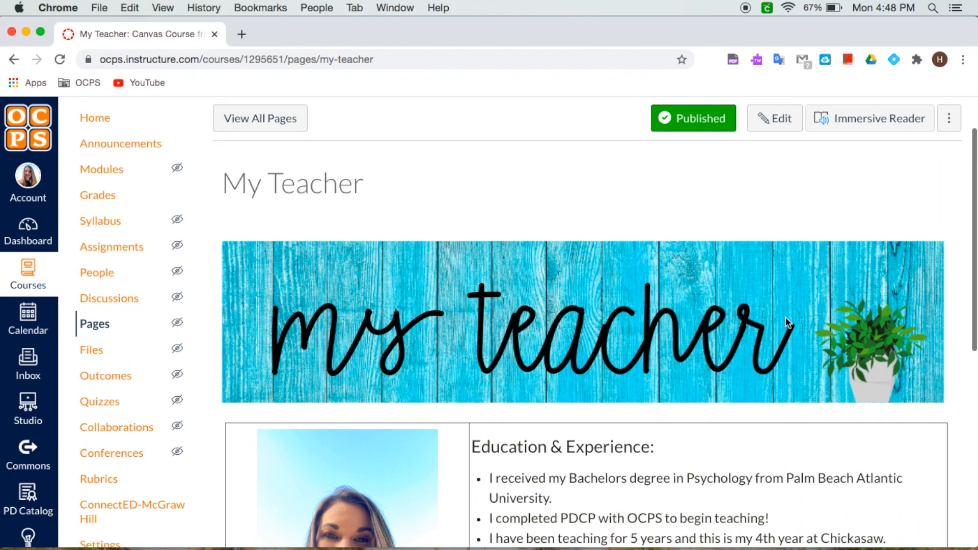
scroll(785, 317, "down", 3)
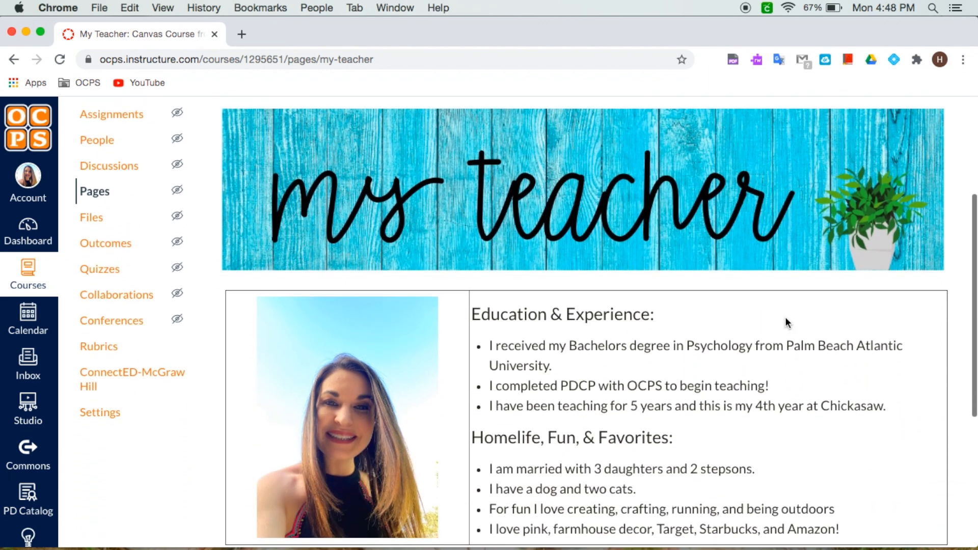
scroll(684, 408, "down", 3)
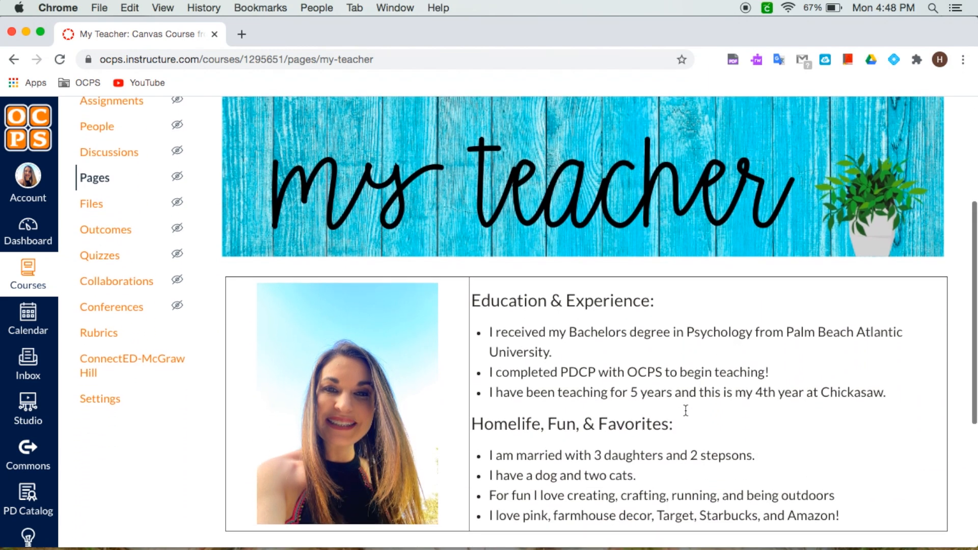
scroll(685, 409, "down", 3)
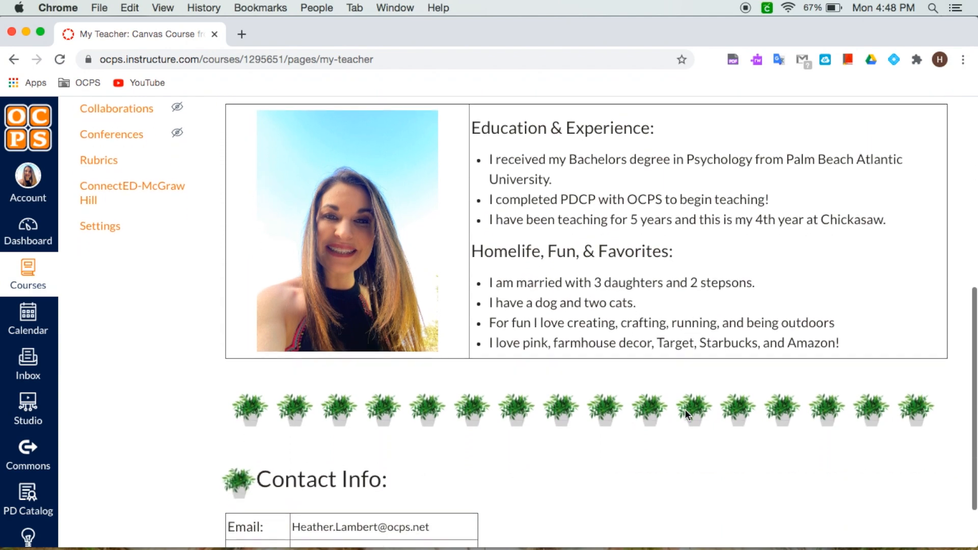
scroll(713, 403, "up", 10)
scroll(743, 396, "down", 2)
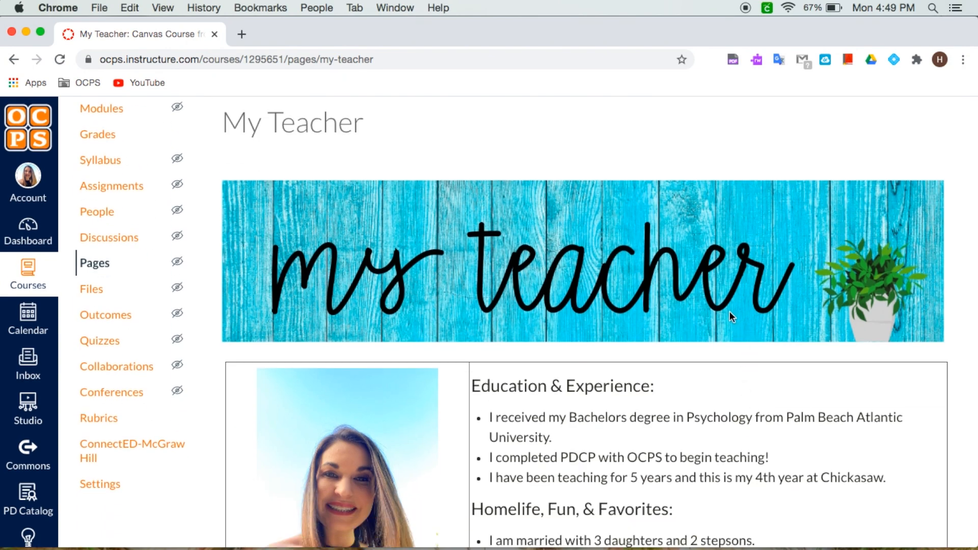
scroll(729, 310, "up", 3)
Step: Edit the My Teacher page, enlarge the editor, and delete the blue wood my teacher banner image
left_click(778, 162)
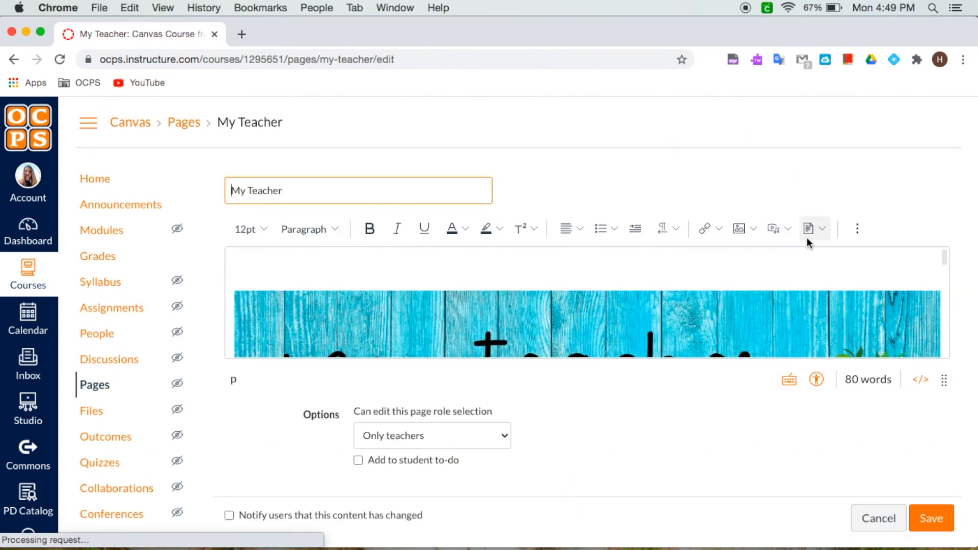
left_click_drag(943, 380, 943, 541)
scroll(820, 452, "down", 2)
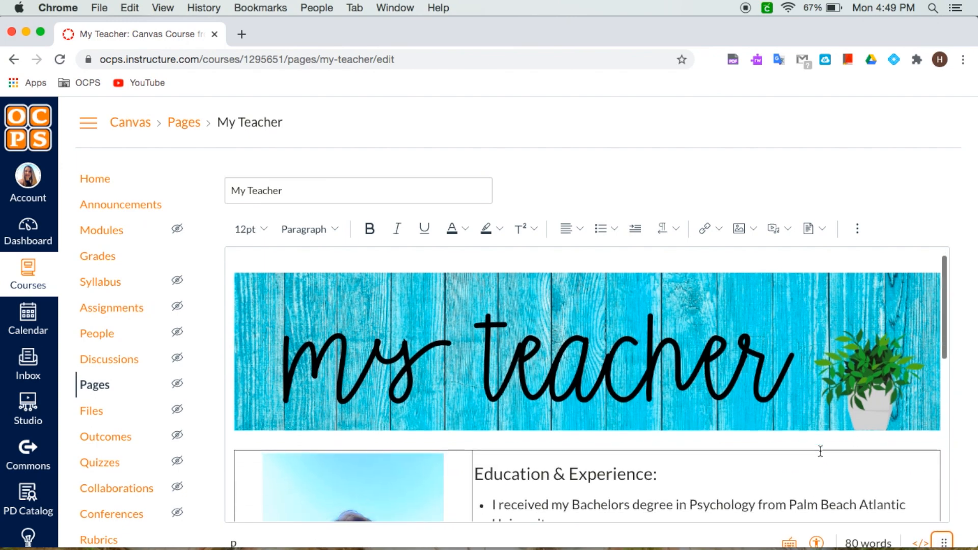
left_click(635, 326)
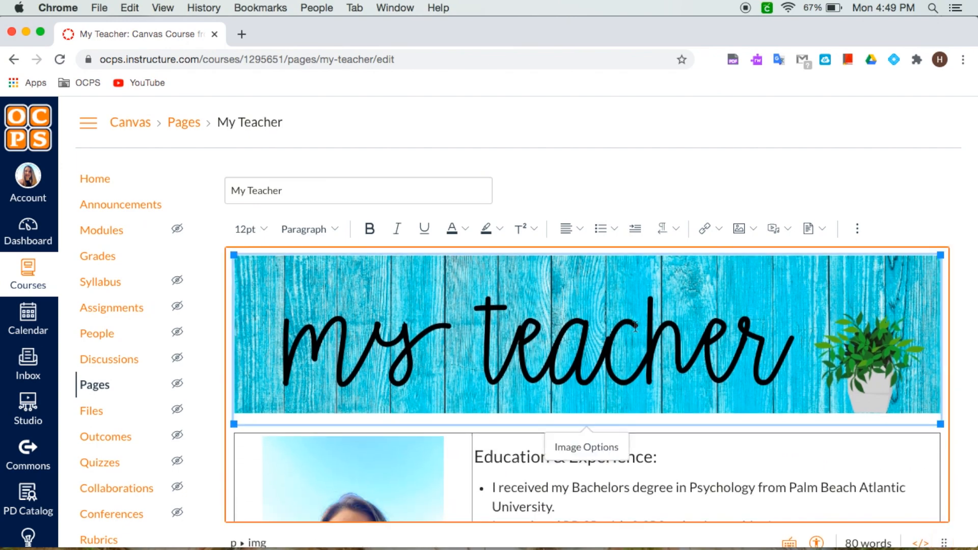
key("BackSpace")
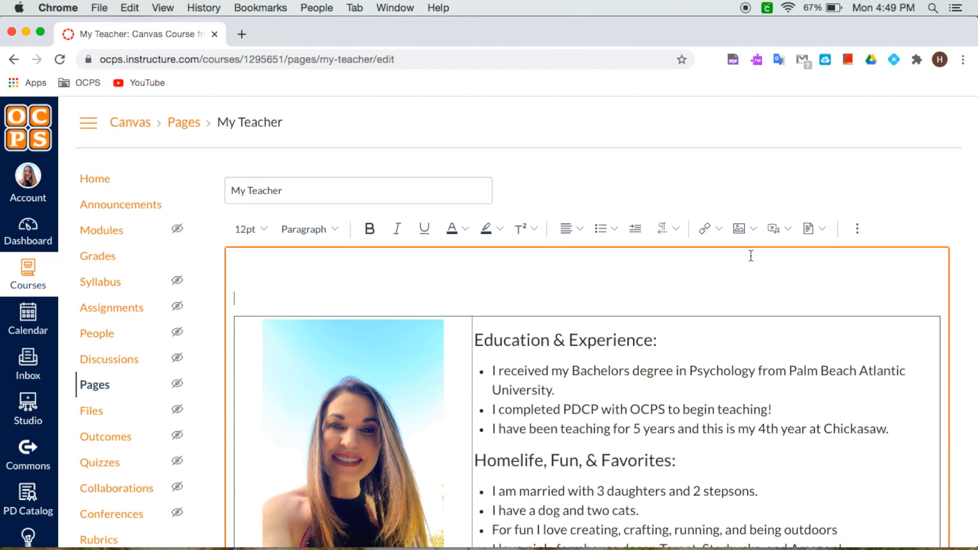
Step: Upload About Mrs Lambert.png from the computer as the new banner image at the top of the My Teacher page
left_click(752, 230)
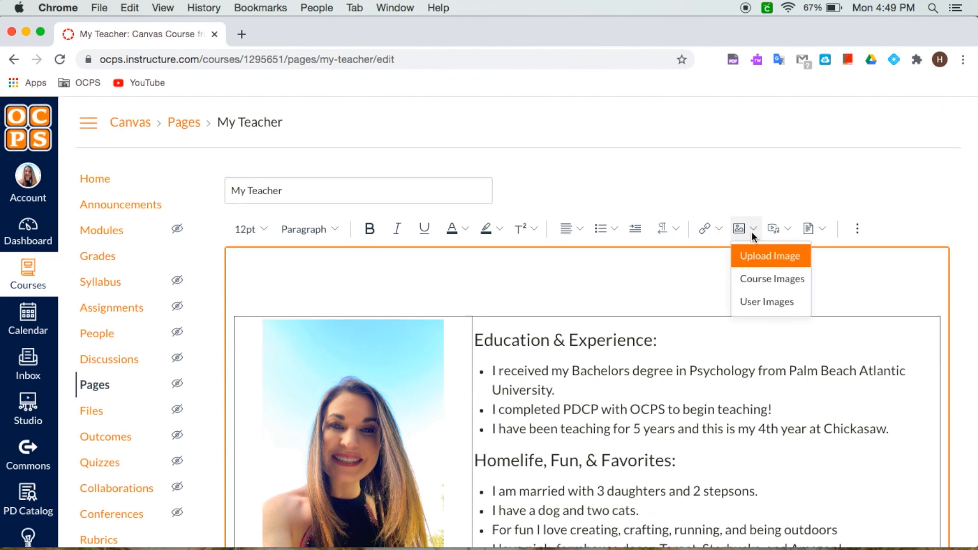
left_click(767, 260)
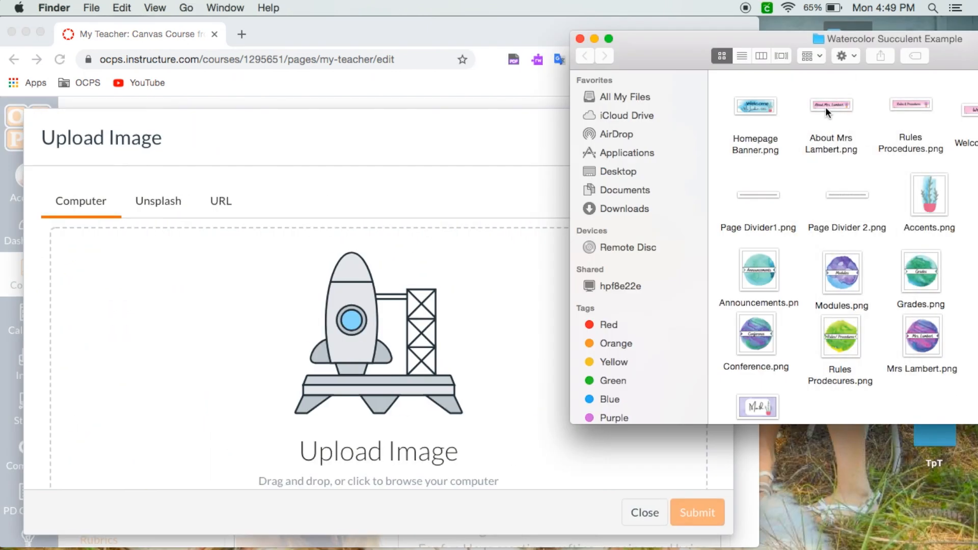
left_click(826, 109)
left_click_drag(826, 109, 292, 336)
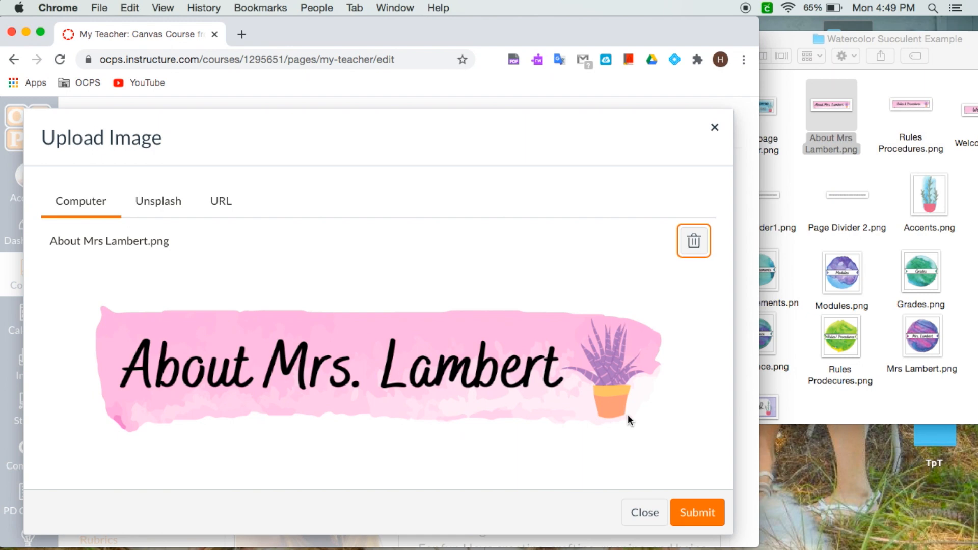
left_click_drag(760, 317, 938, 321)
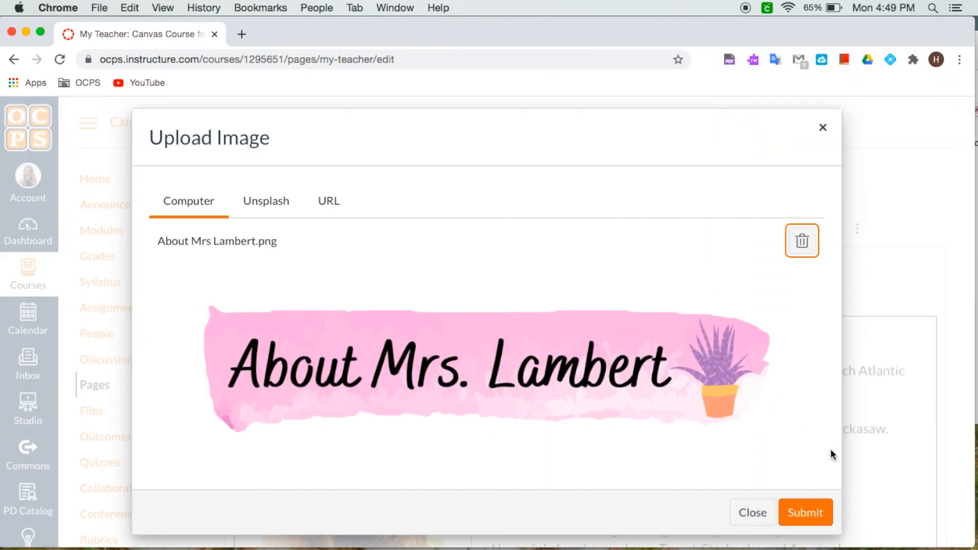
left_click(799, 513)
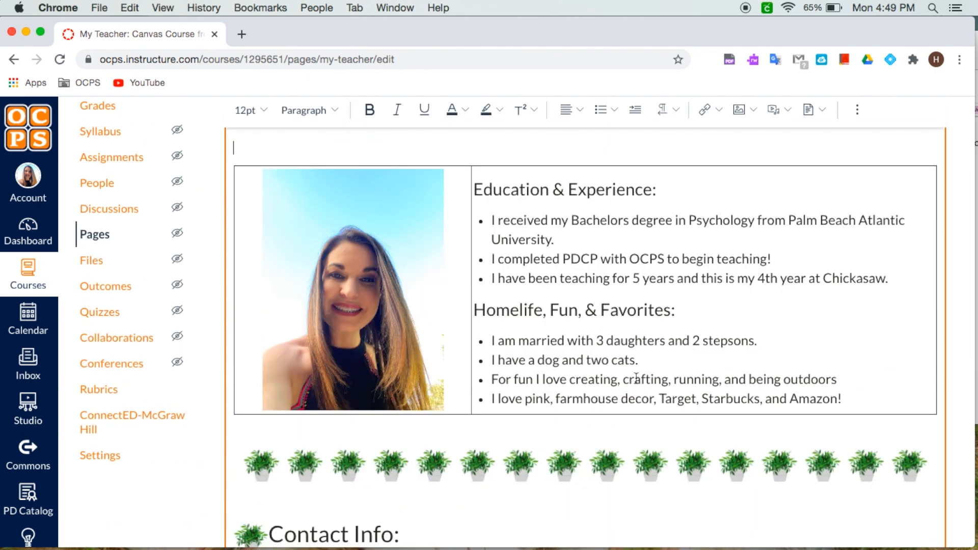
Step: Center-align the About Mrs. Lambert banner image
scroll(721, 267, "up", 3)
left_click(813, 367)
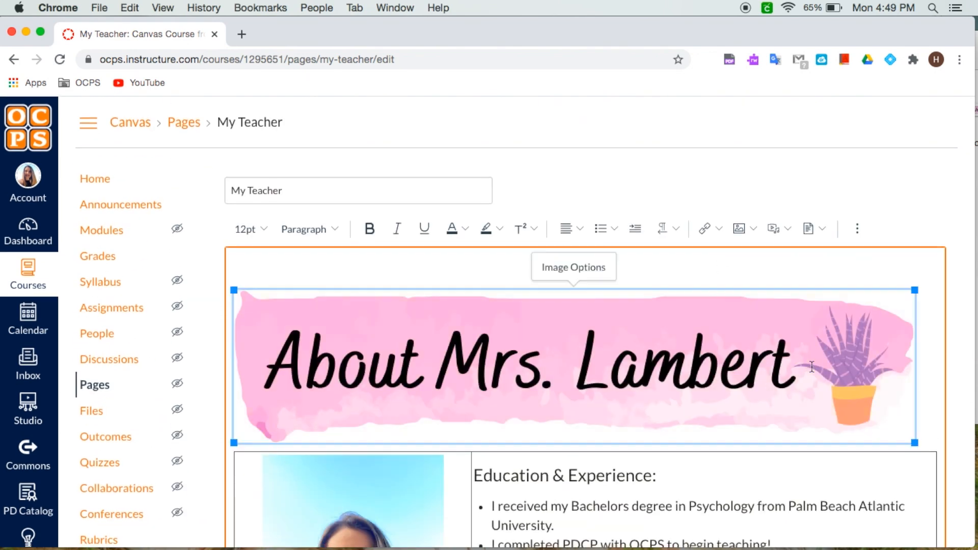
left_click(581, 234)
left_click(619, 263)
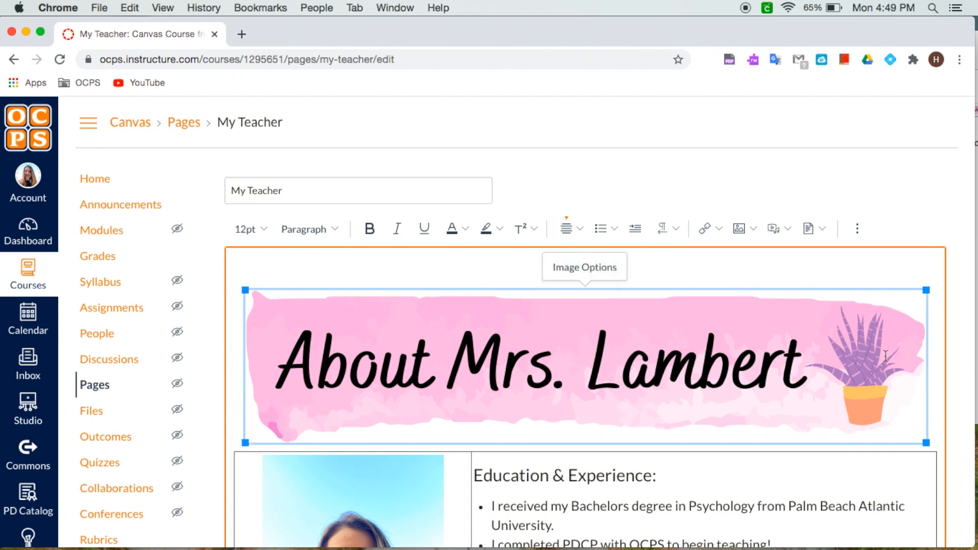
left_click(934, 382)
Step: Delete the teacher photo from the first cell of the table
scroll(934, 382, "down", 5)
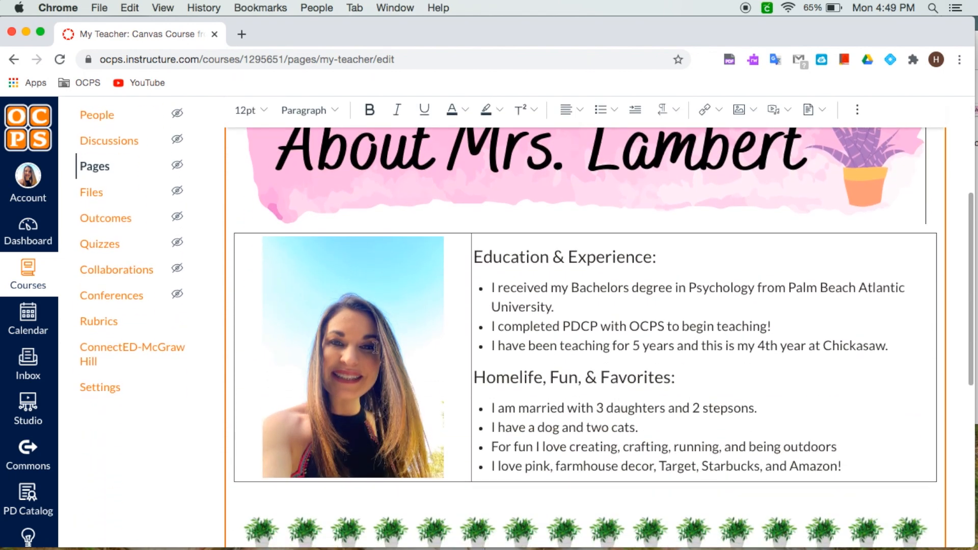
left_click(376, 348)
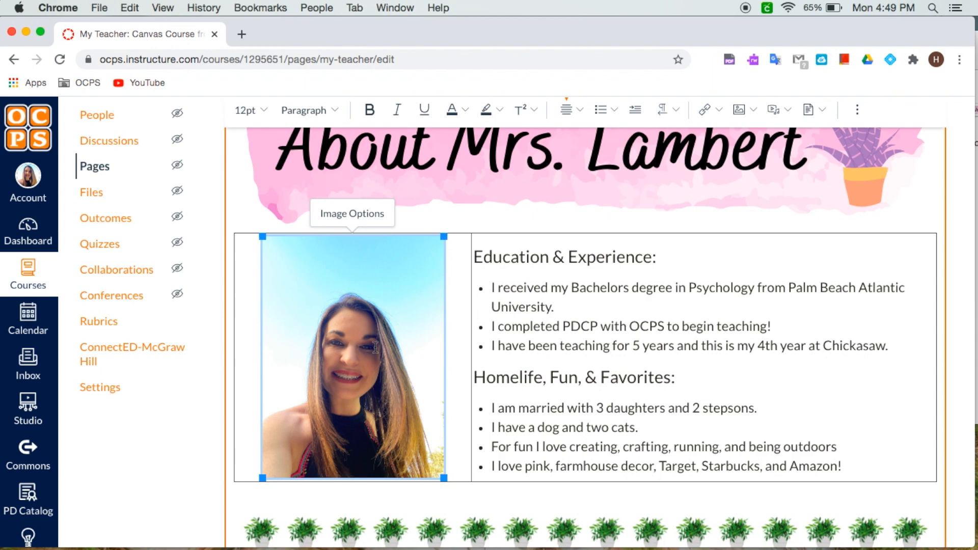
key("BackSpace")
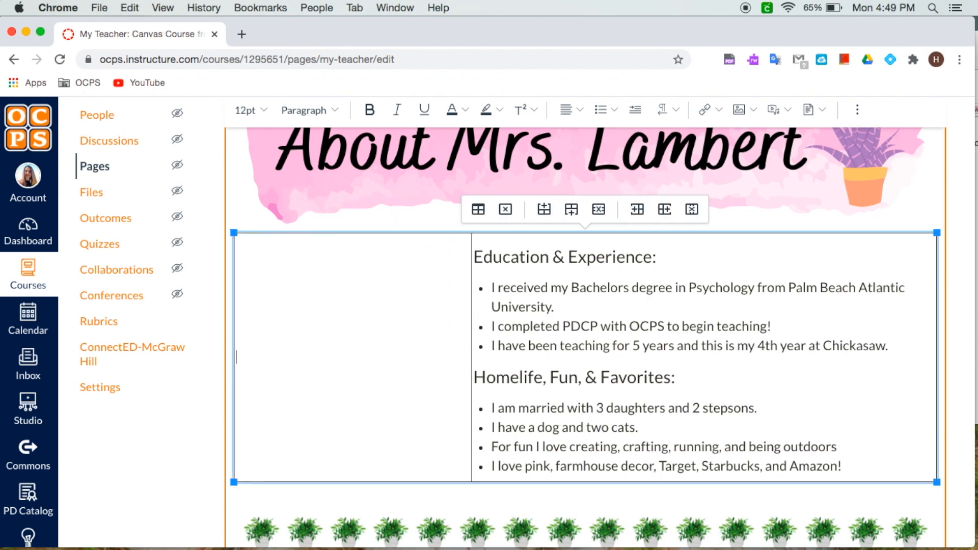
Step: Upload Hi Bitmoji.png into the table's empty first cell and enlarge it slightly
scroll(747, 115, "down", 1)
left_click(749, 112)
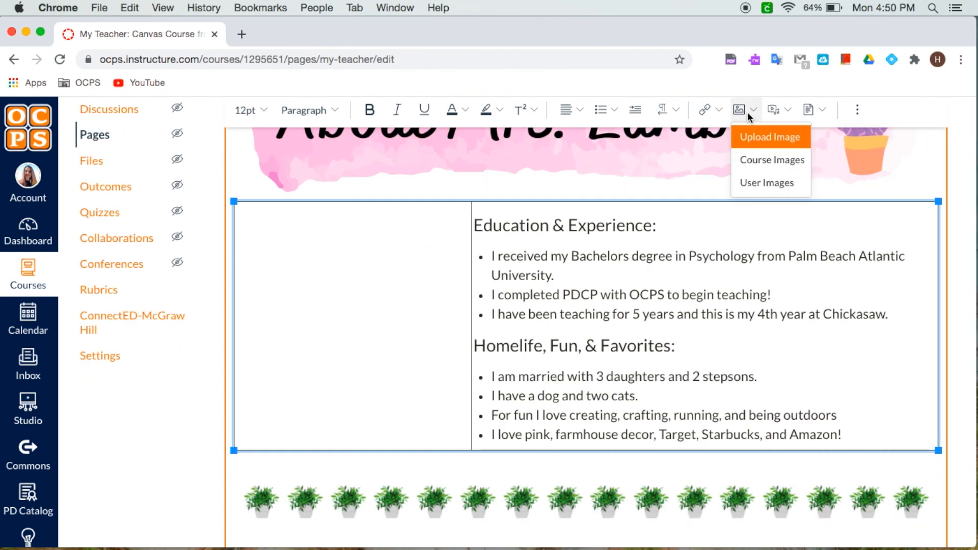
left_click(767, 136)
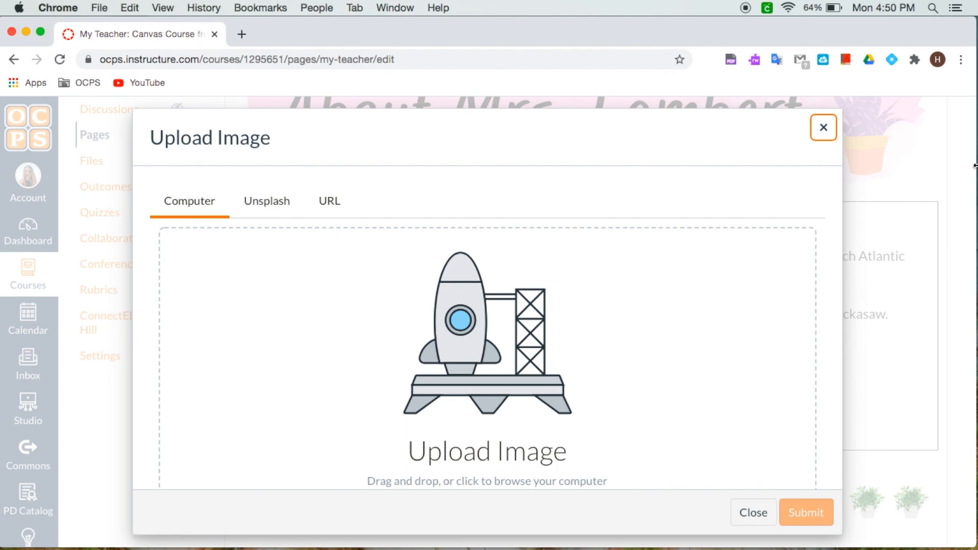
left_click_drag(974, 166, 831, 166)
left_click_drag(874, 463, 340, 336)
left_click(735, 514)
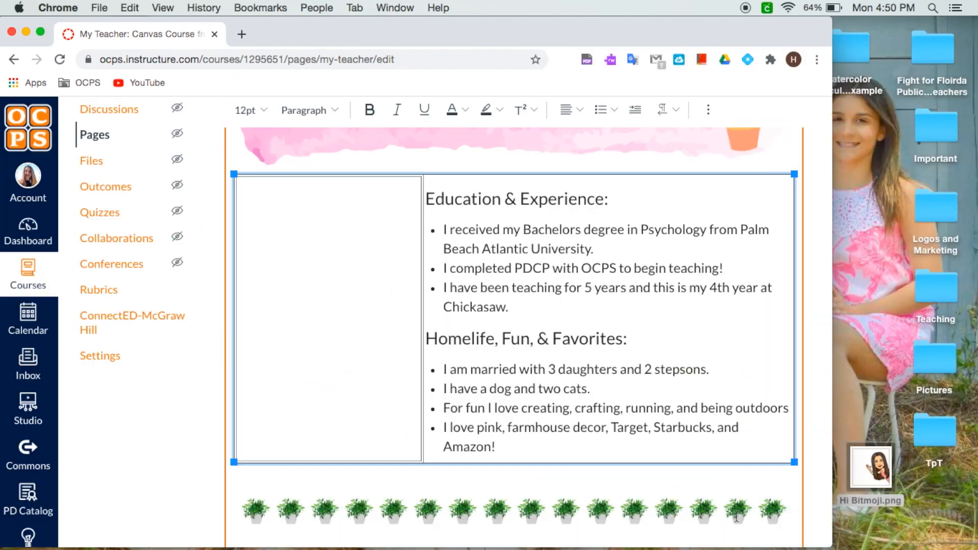
left_click_drag(832, 351, 974, 351)
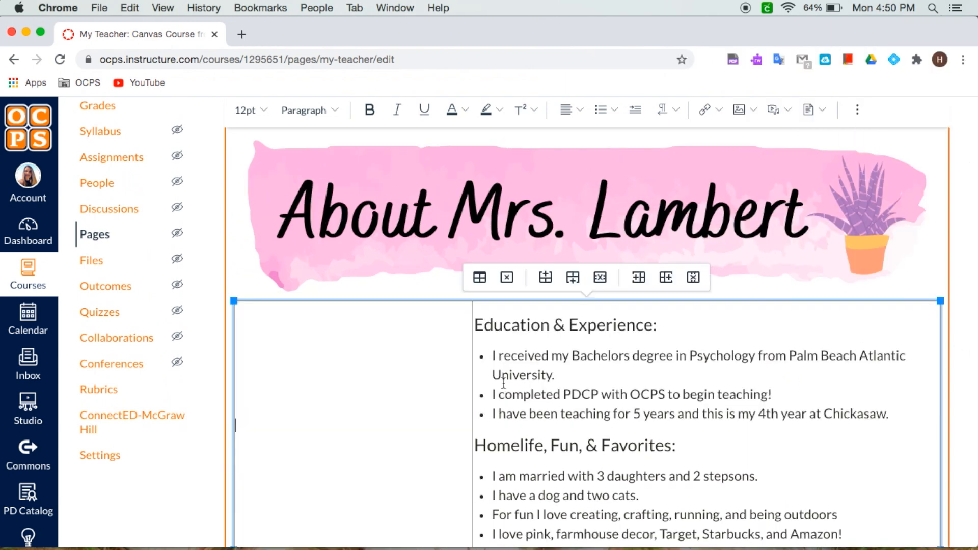
scroll(503, 382, "down", 3)
left_click(312, 307)
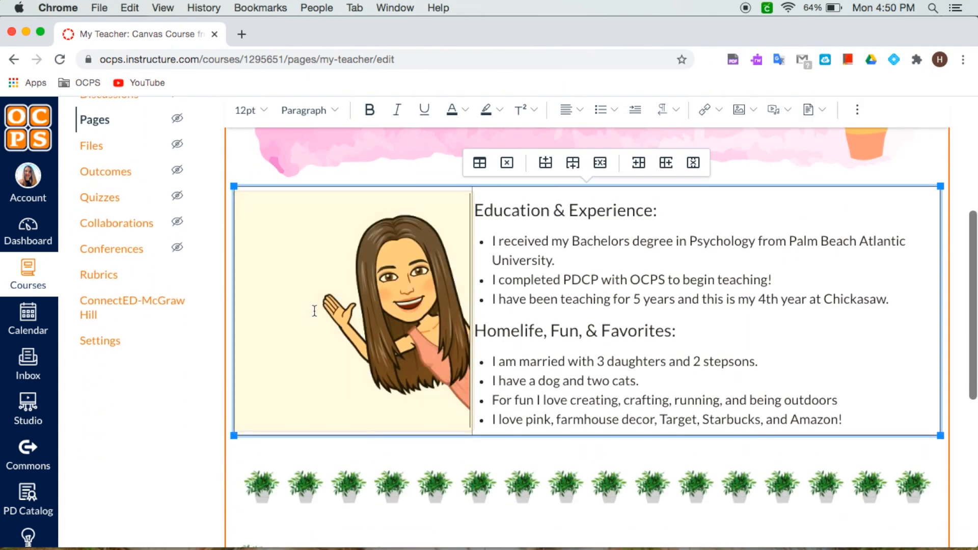
left_click(400, 262)
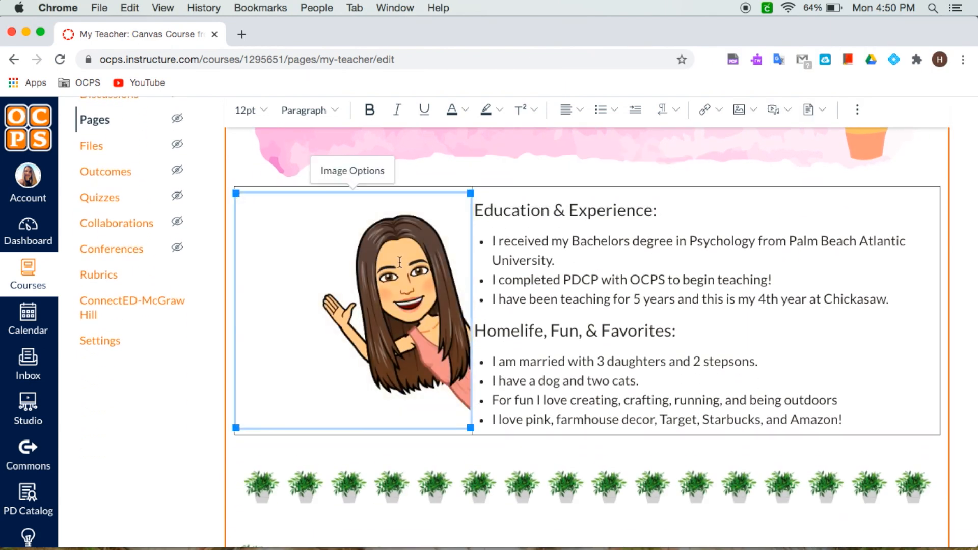
mouse_move(237, 191)
left_mouse_down()
mouse_move(302, 257)
mouse_move(234, 185)
left_mouse_up()
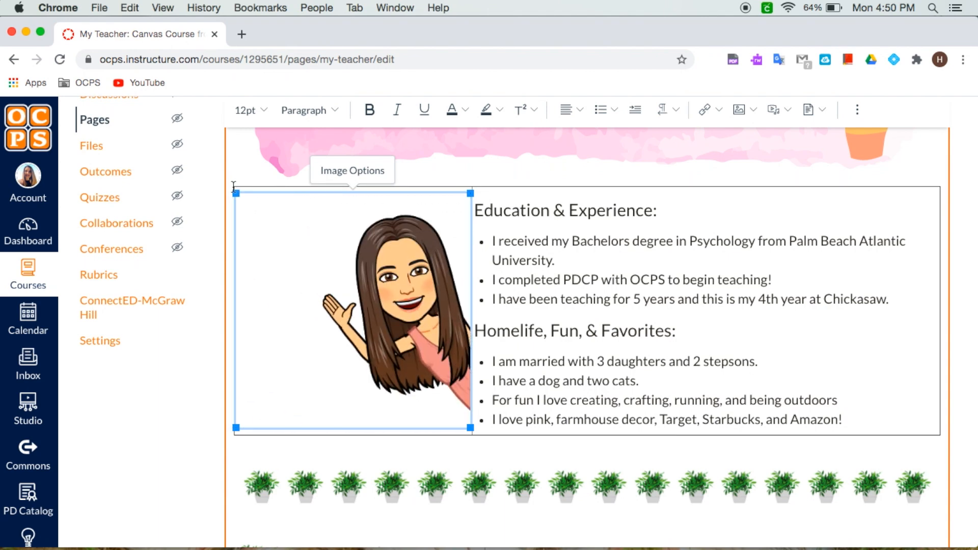
Step: Correct the misspelled word University in the first Education bullet using the spelling suggestion
left_click(684, 243)
left_click_drag(494, 241, 530, 260)
left_click(601, 263)
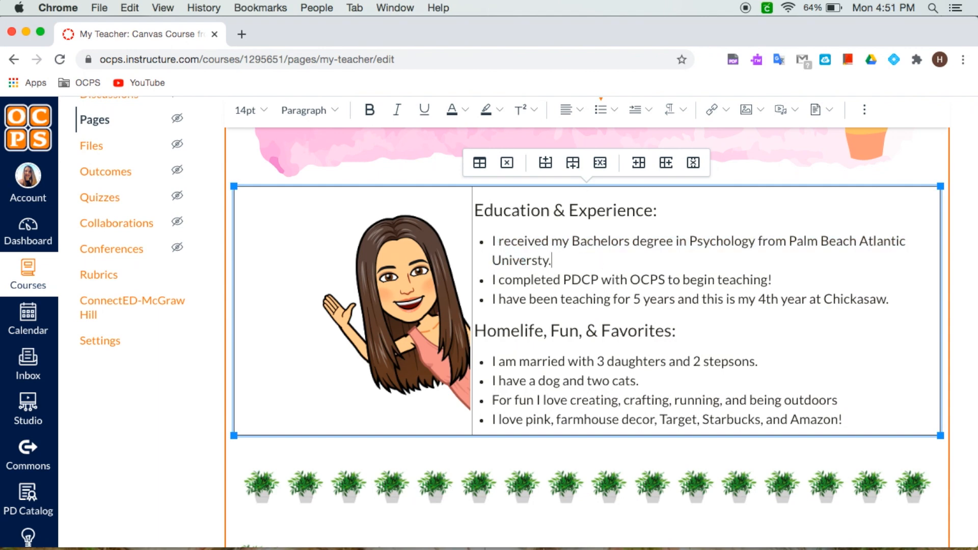
left_click(527, 207)
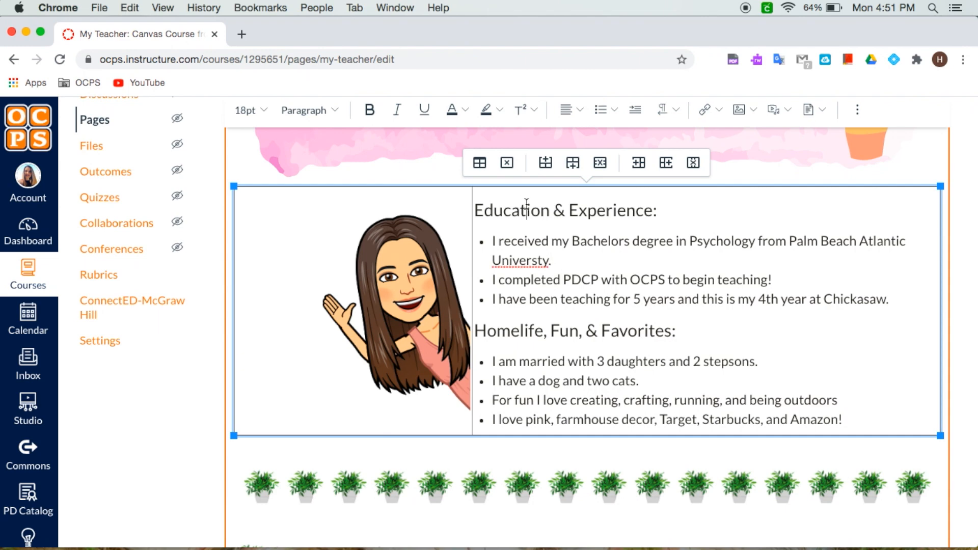
left_click(519, 242)
right_click(511, 260)
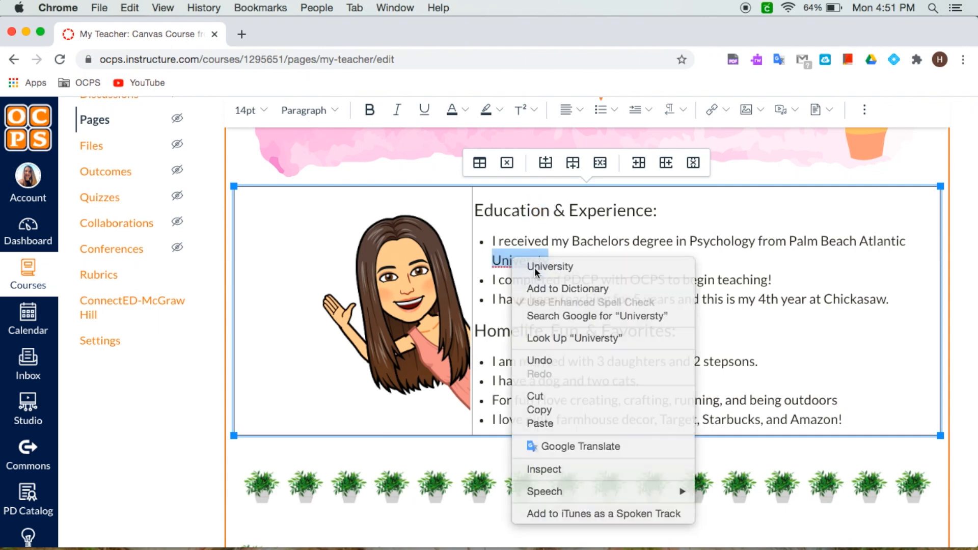
left_click(532, 264)
left_click(606, 328)
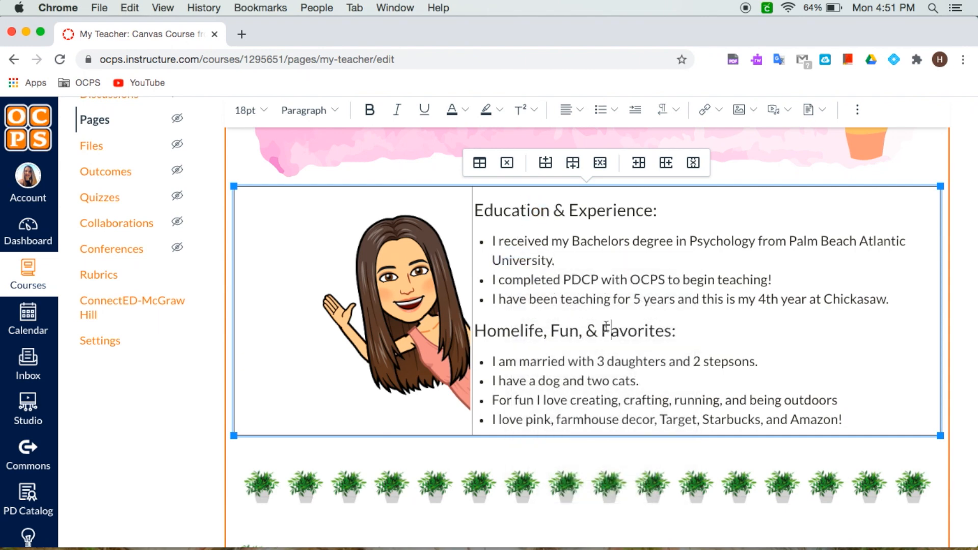
Step: Replace the green potted-plant divider below the table with the Page Divider course image
scroll(686, 362, "down", 2)
scroll(686, 362, "up", 2)
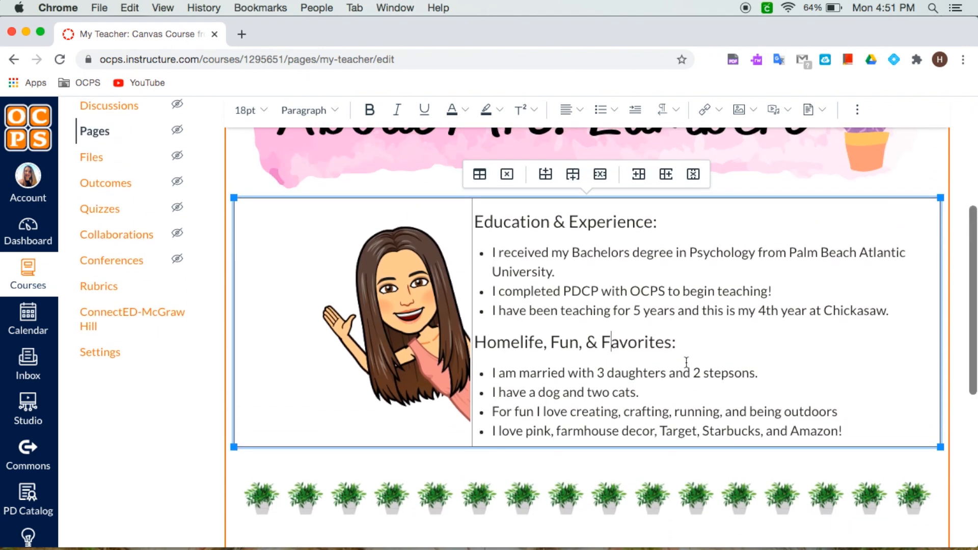
scroll(686, 362, "down", 3)
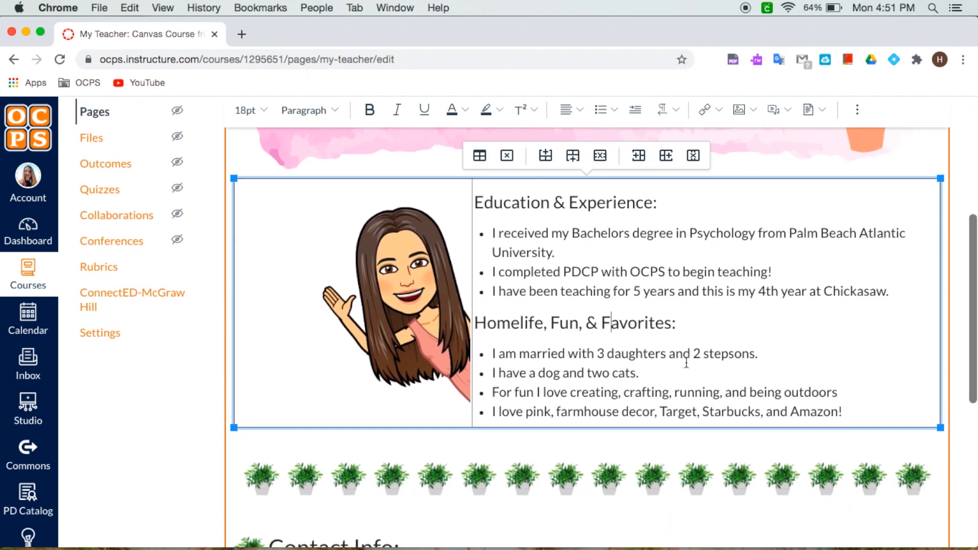
scroll(686, 362, "down", 5)
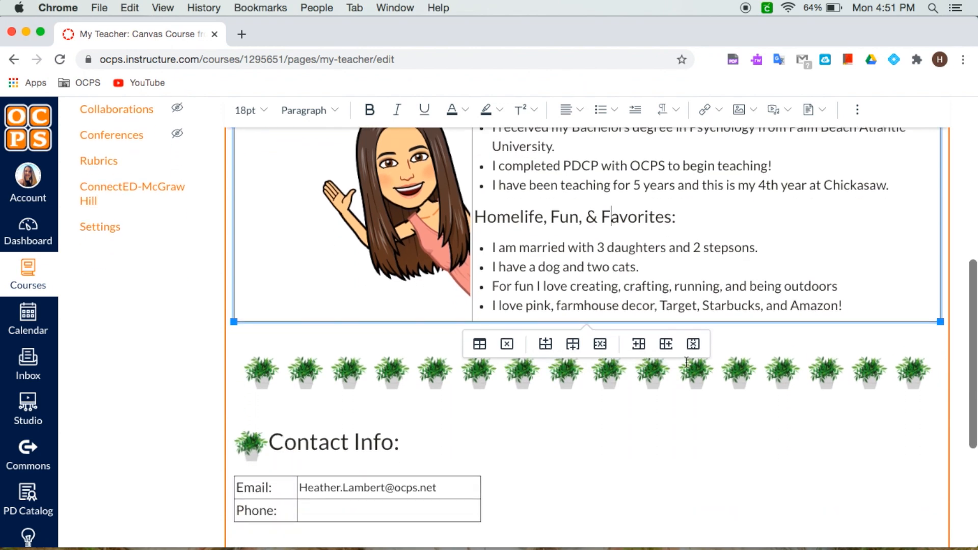
left_click(409, 368)
key("BackSpace")
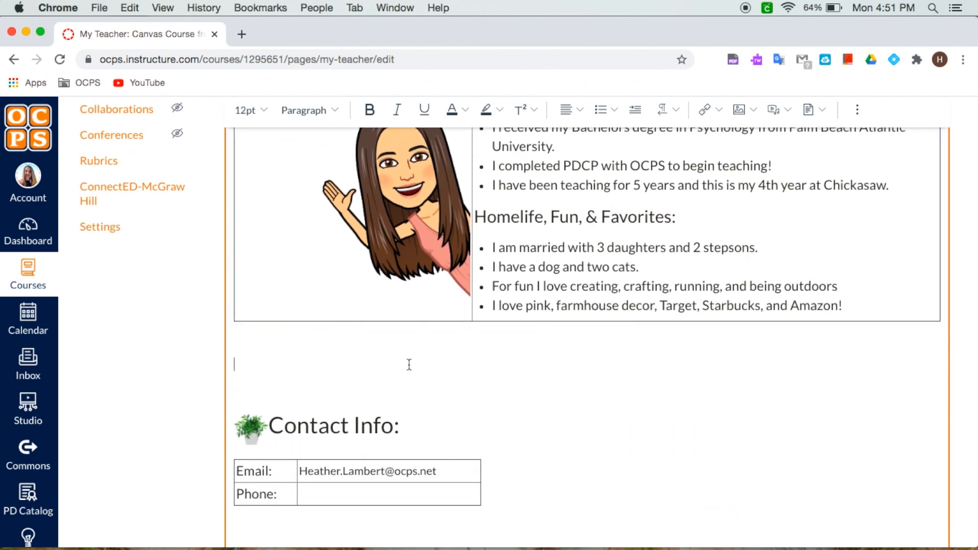
left_click(752, 110)
left_click(772, 161)
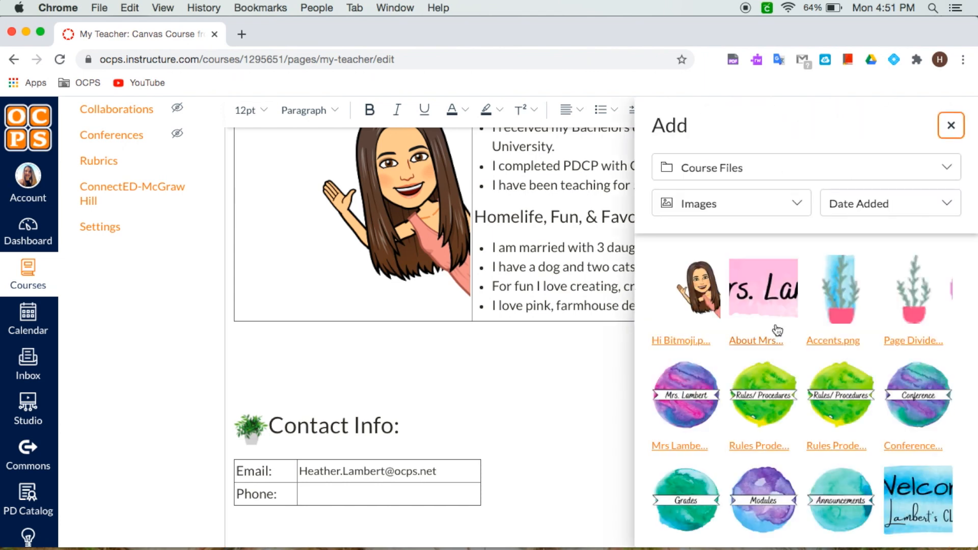
left_click(912, 296)
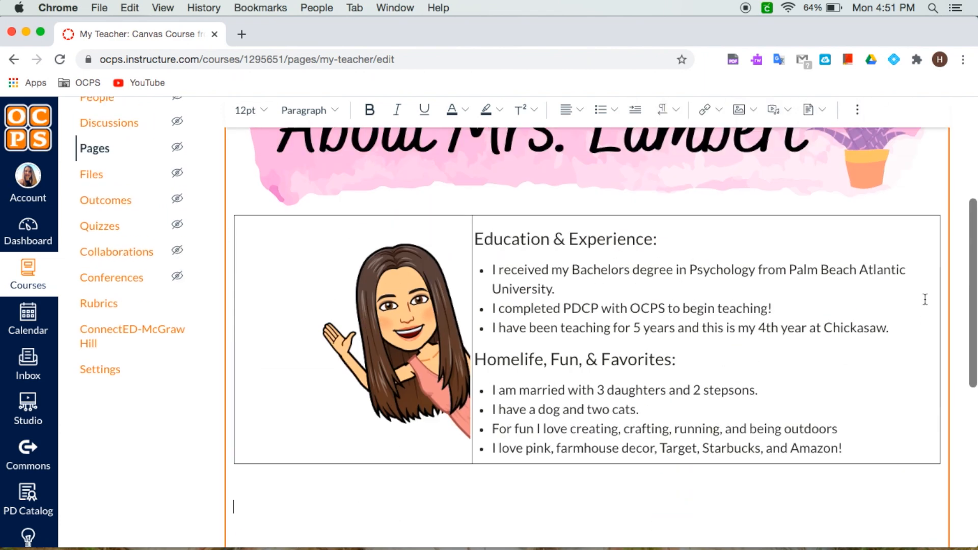
Step: Replace the green plant icon before Contact Info with the Accents.png course image
scroll(686, 408, "down", 1)
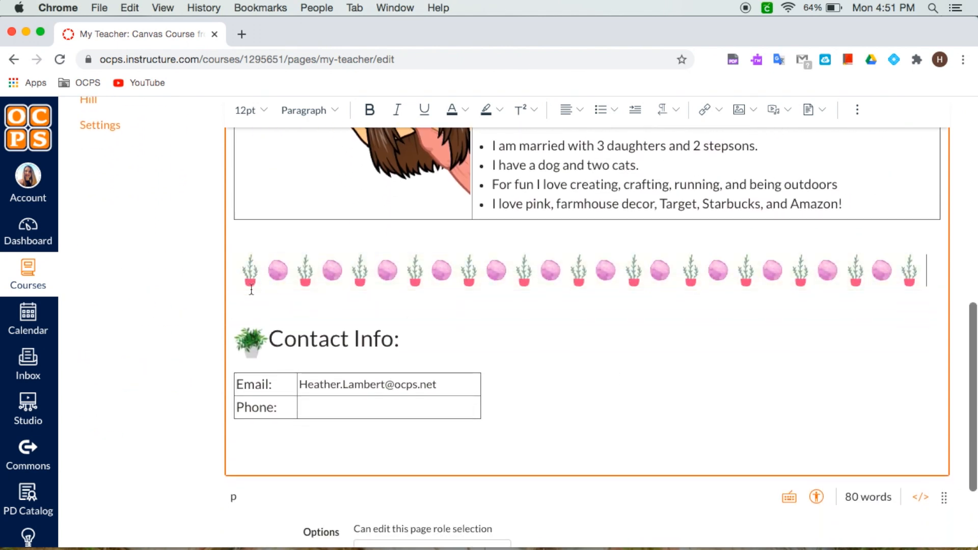
left_click(250, 340)
key("Delete")
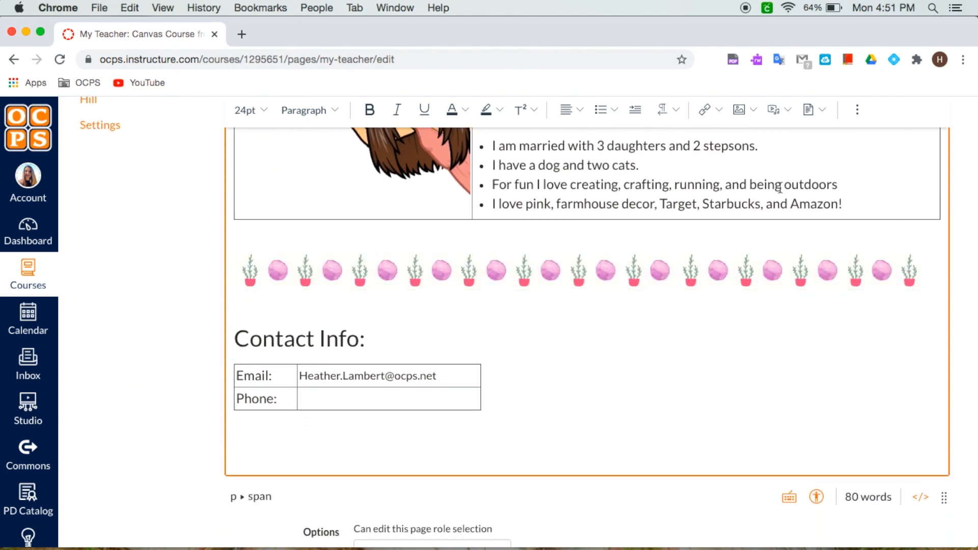
left_click(751, 111)
left_click(766, 158)
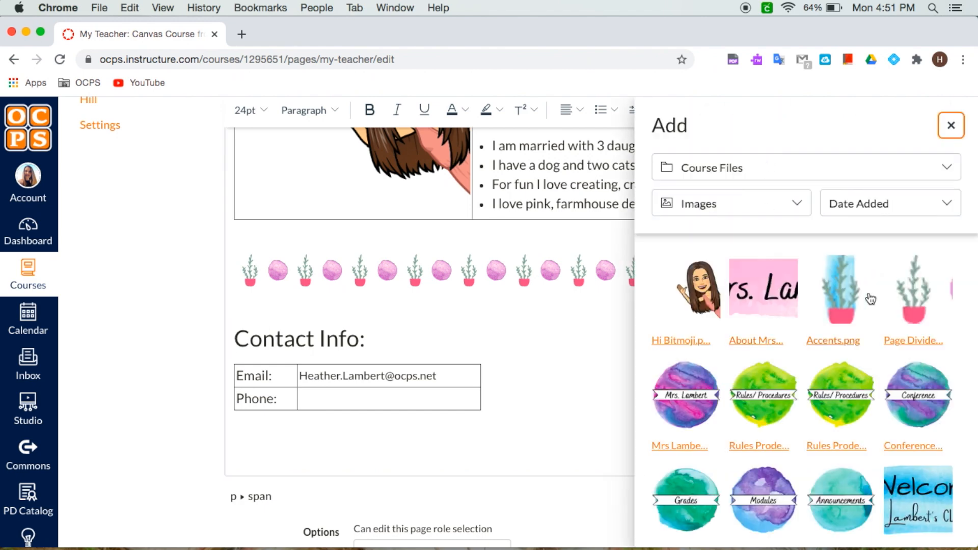
left_click(840, 298)
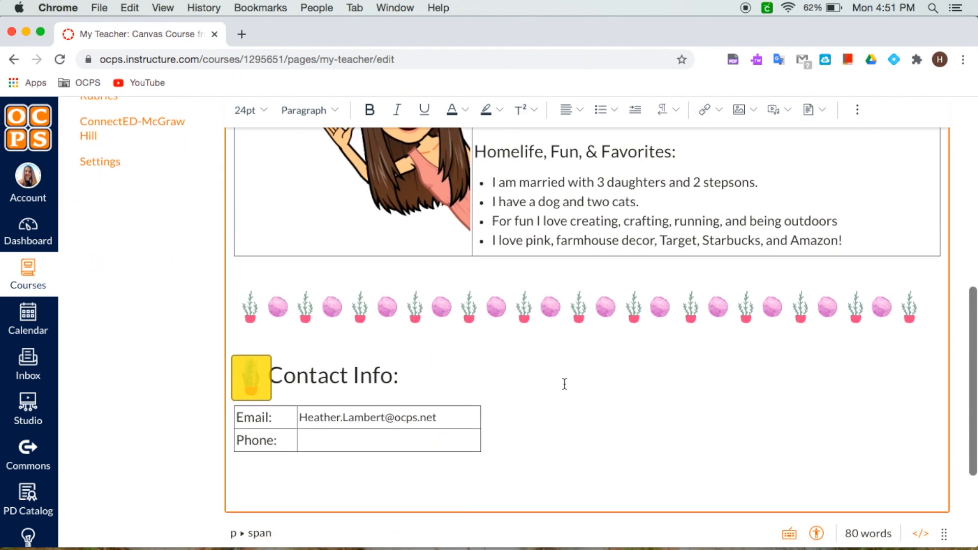
Step: Add an empty row below Phone in the contact table and save the page
left_click(319, 369)
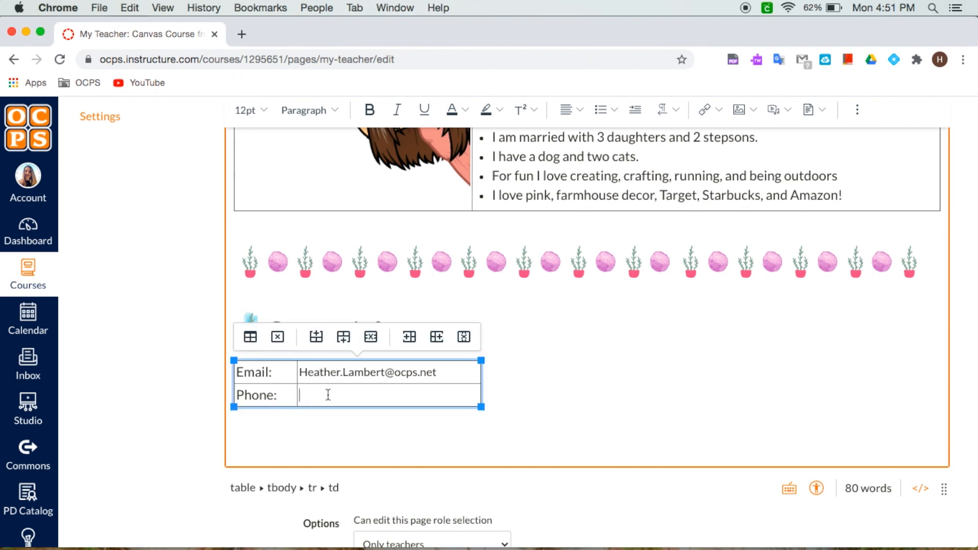
key("Tab")
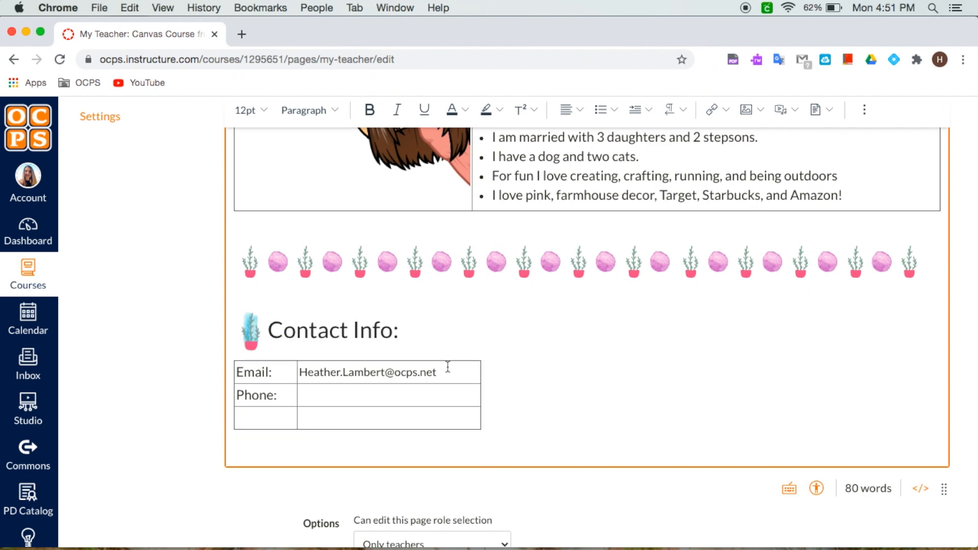
scroll(559, 394, "up", 15)
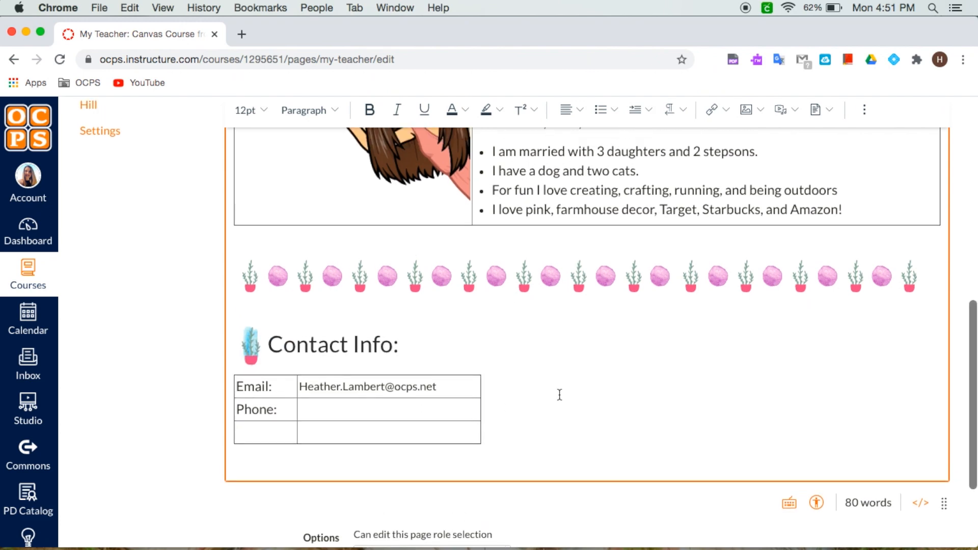
scroll(559, 395, "down", 15)
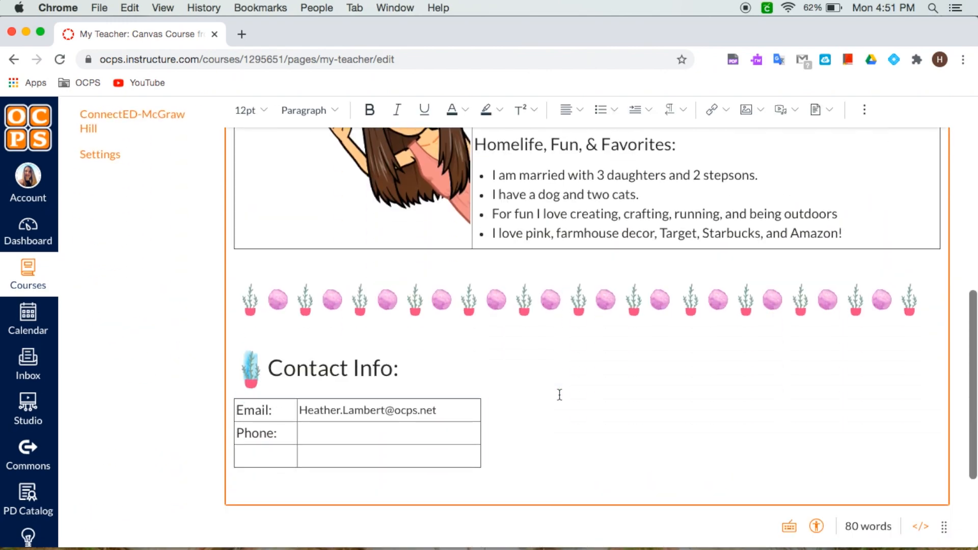
left_click(926, 507)
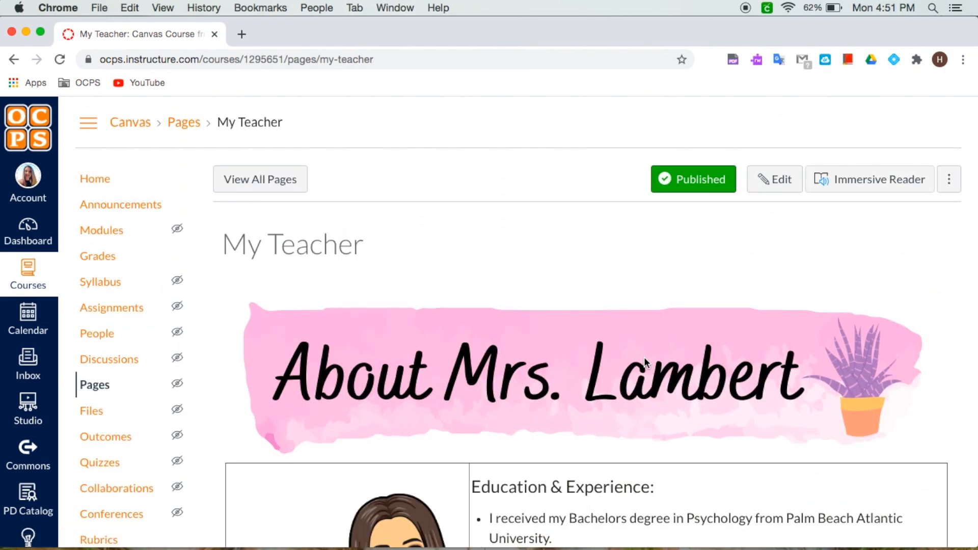
Step: Open the Rules & Procedures page for editing from the course pages list
scroll(644, 356, "down", 5)
scroll(644, 357, "down", 5)
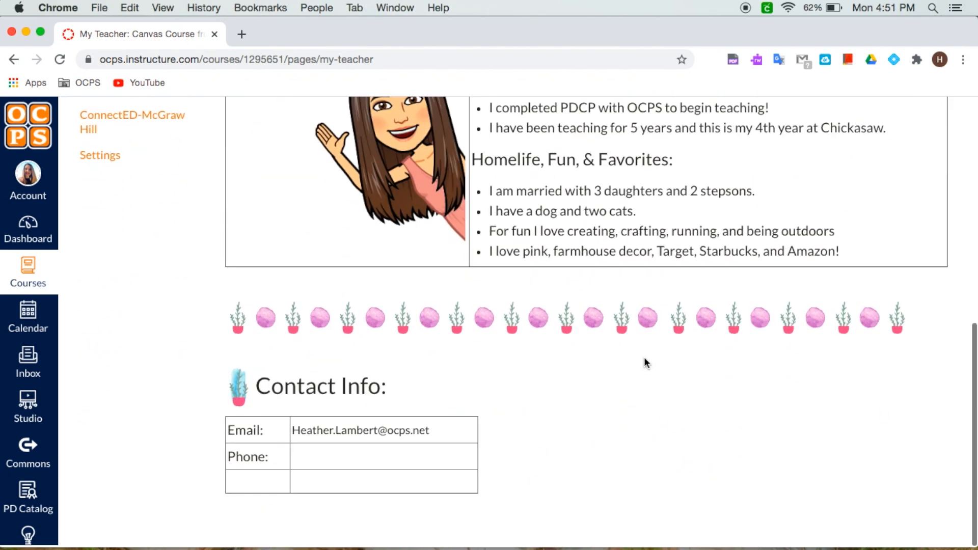
scroll(643, 357, "up", 8)
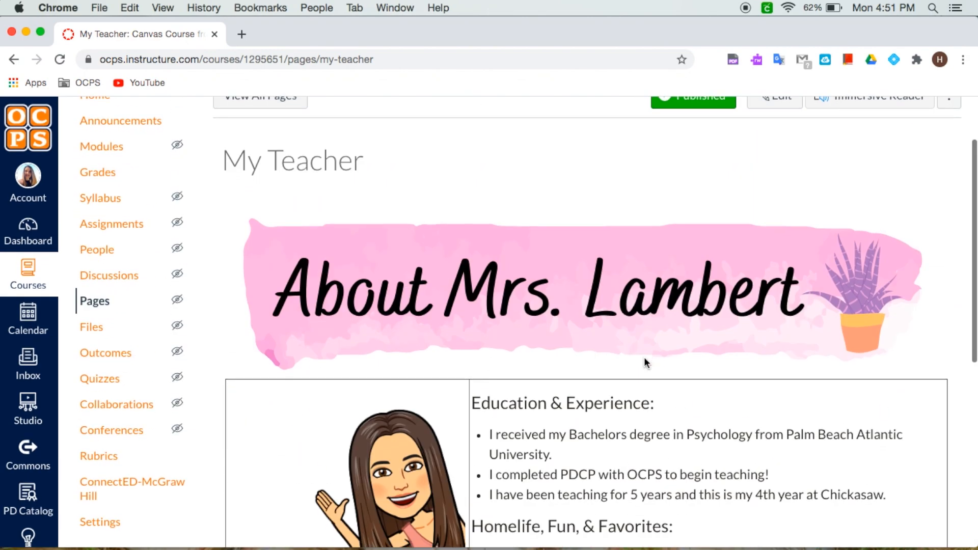
scroll(643, 357, "up", 2)
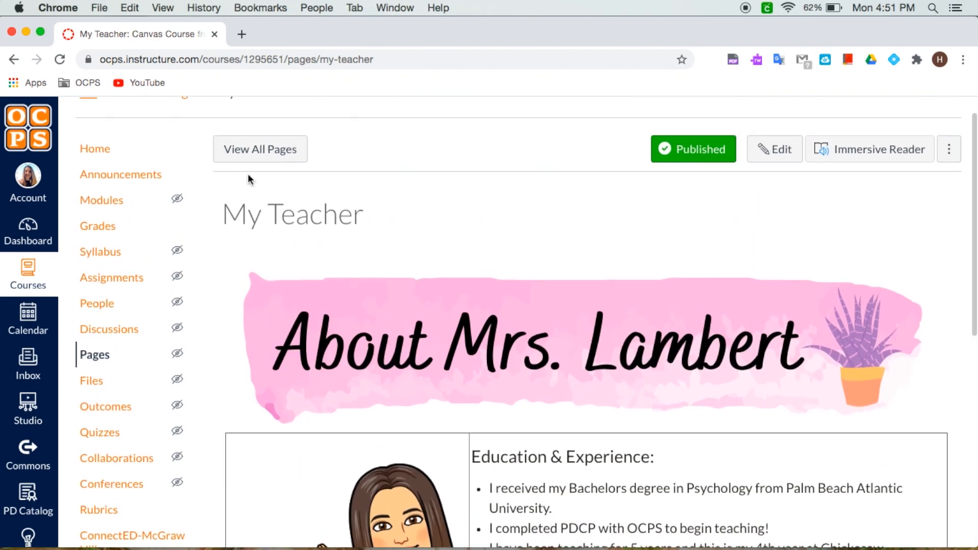
left_click(261, 151)
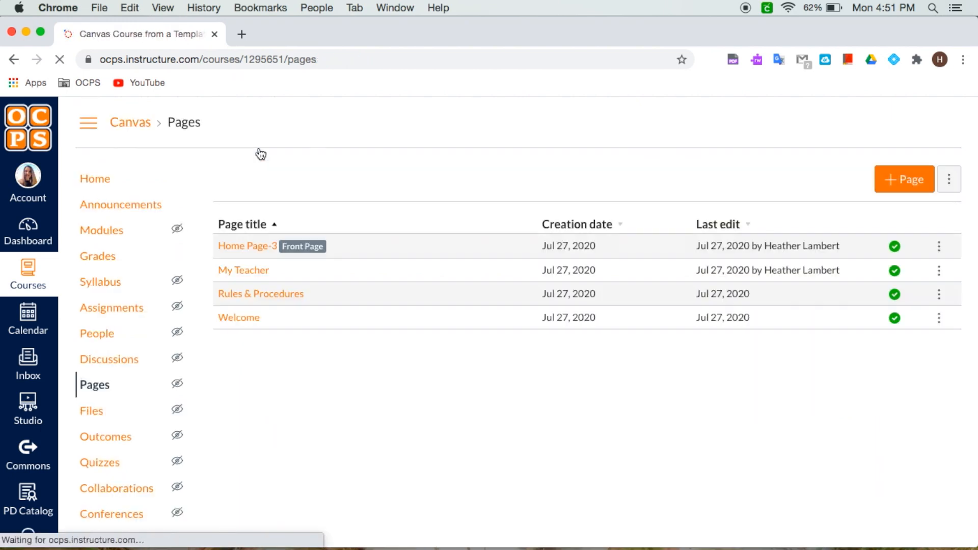
left_click(274, 300)
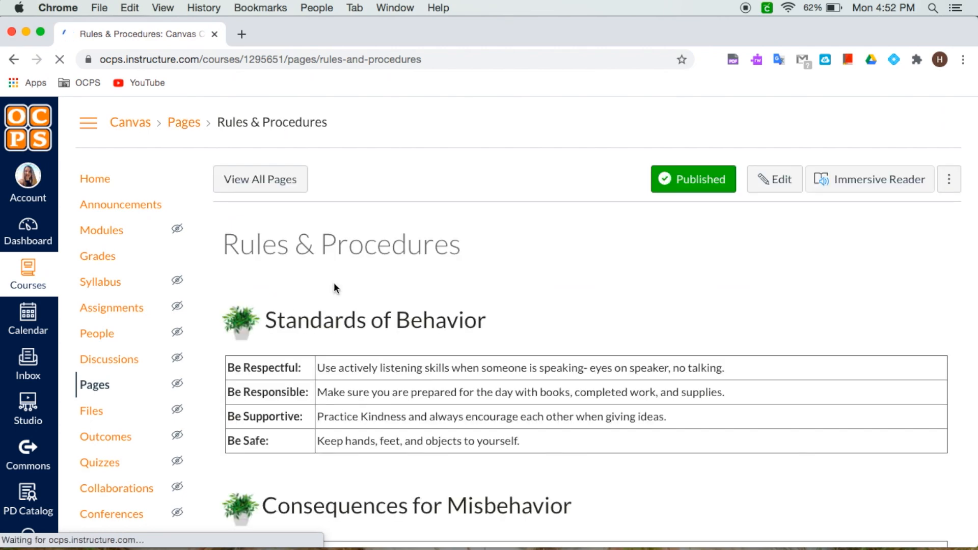
left_click(765, 178)
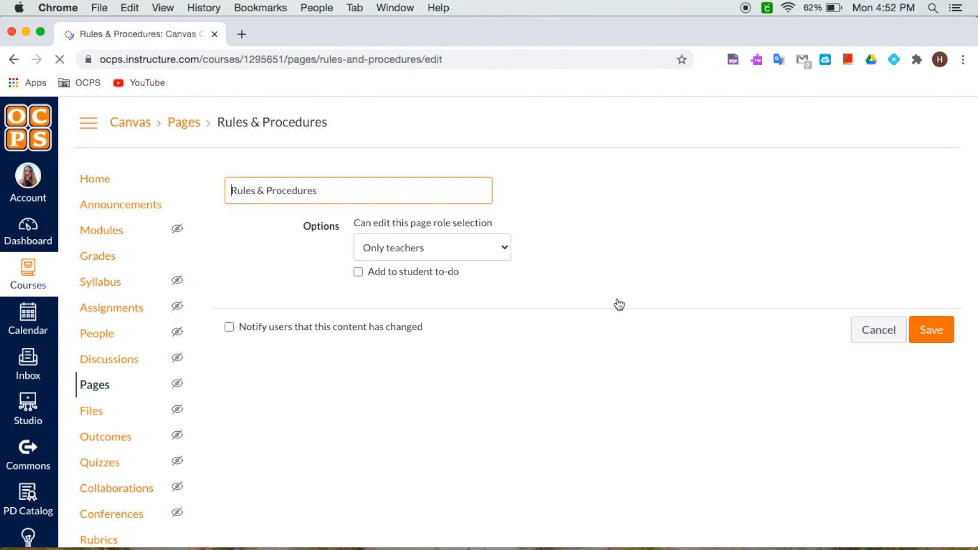
Step: Replace the blue Rules & Procedures banner with Rules Procedures.png uploaded from the Watercolor Succulent Example folder
left_click_drag(946, 378, 963, 522)
left_click(458, 339)
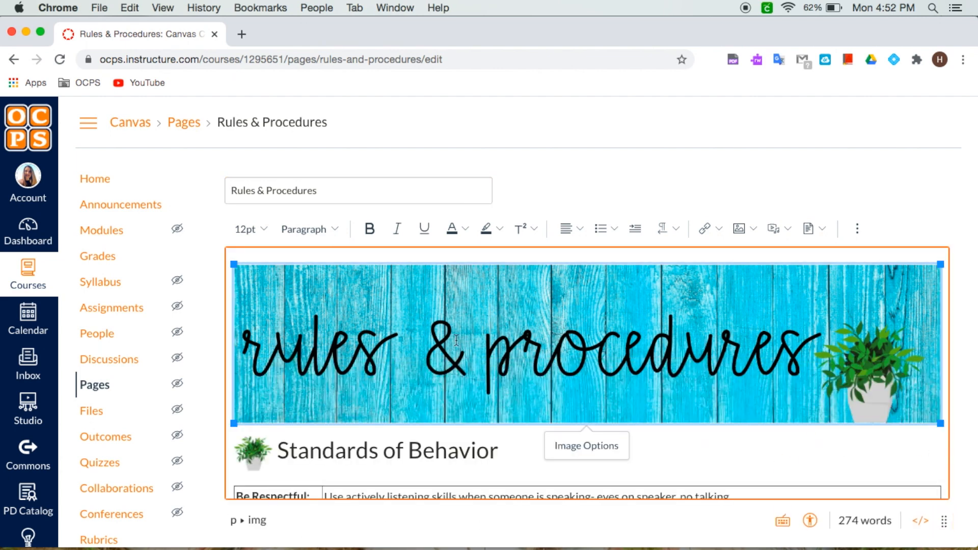
key("BackSpace")
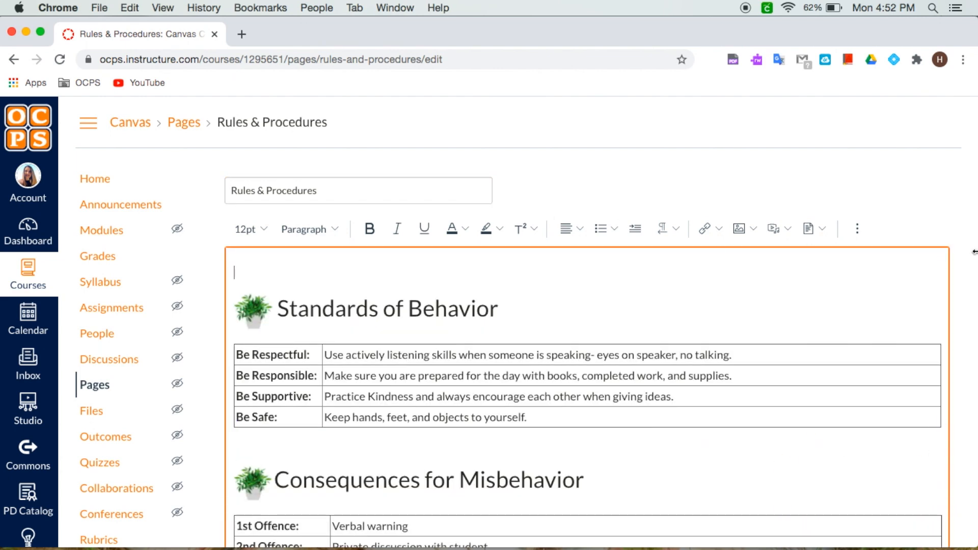
left_click(747, 228)
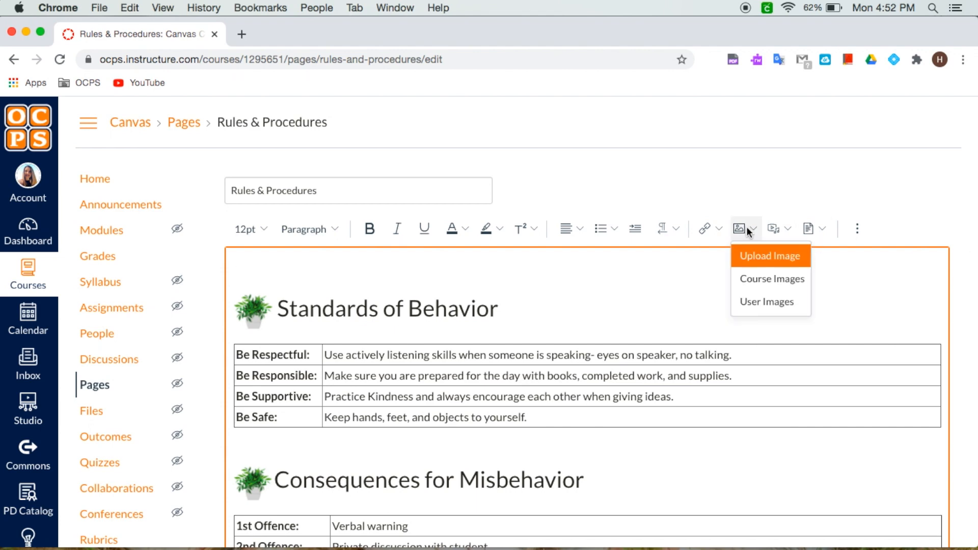
left_click(755, 255)
left_click_drag(974, 184, 820, 183)
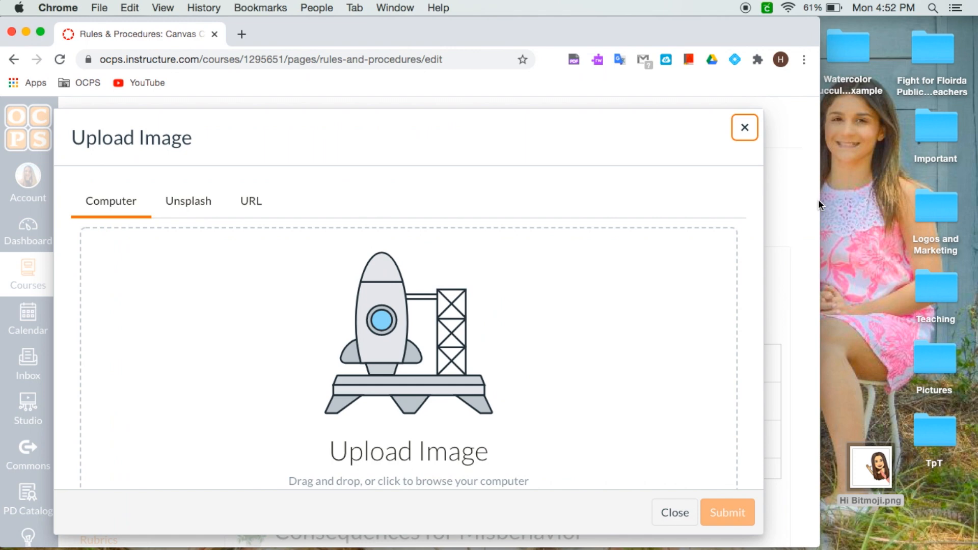
double_click(849, 47)
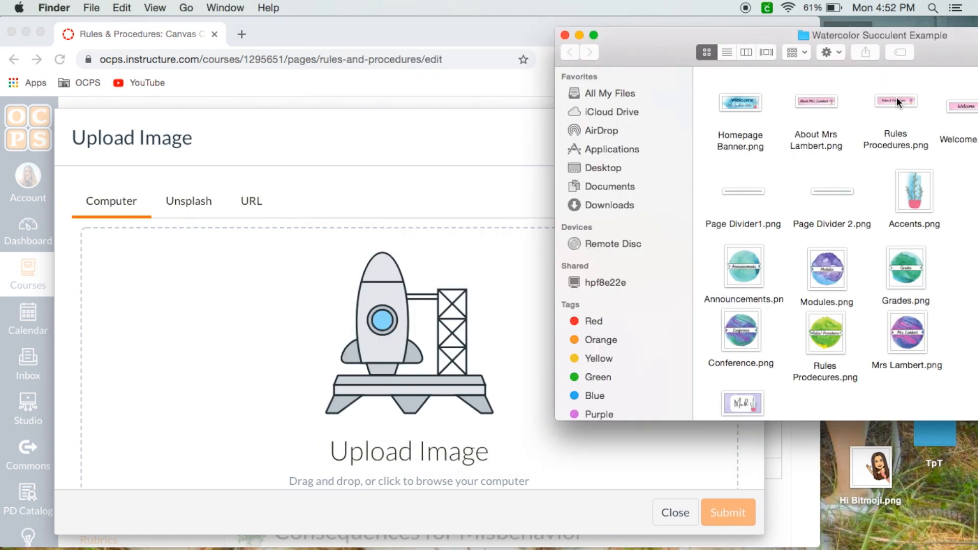
left_click_drag(898, 102, 313, 307)
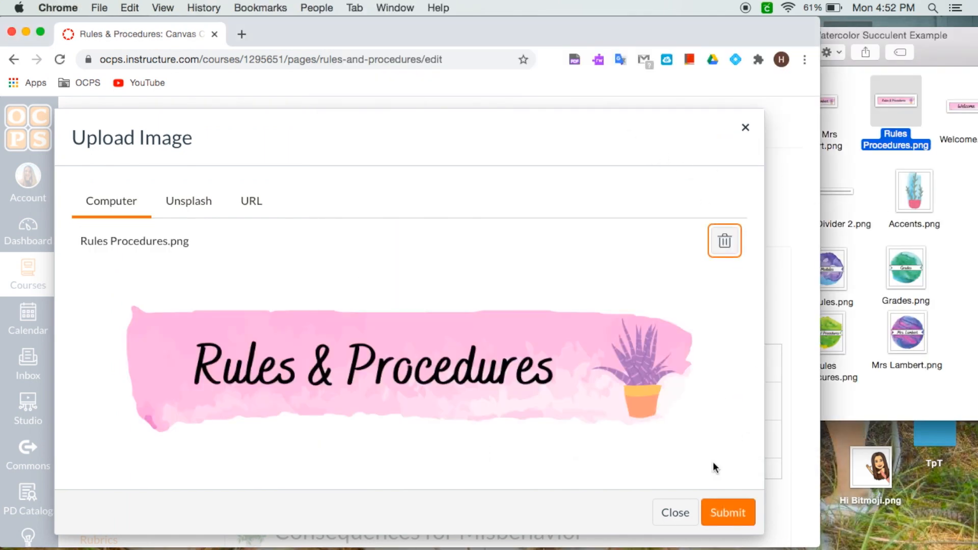
left_click(722, 513)
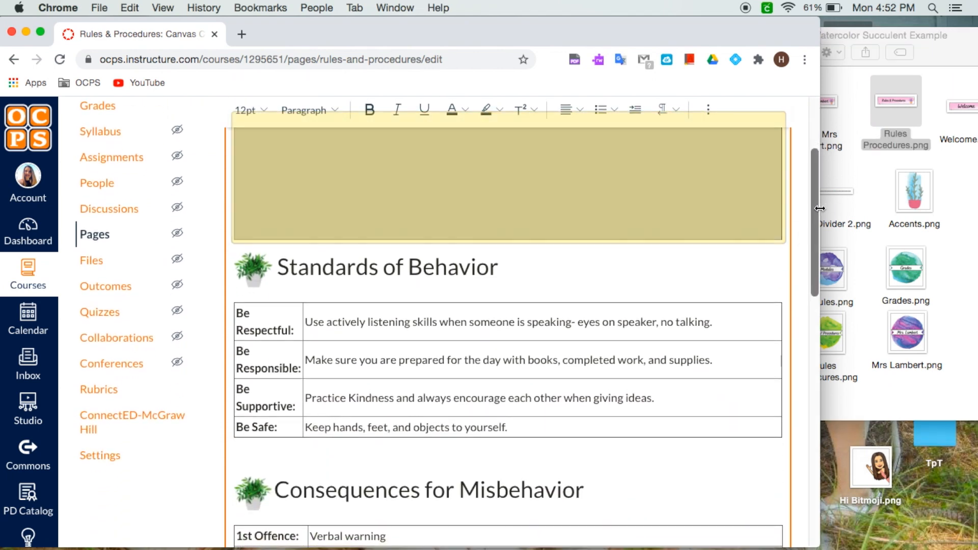
Step: Center the new Rules & Procedures banner on the page
left_click_drag(820, 208, 976, 246)
scroll(601, 225, "up", 3)
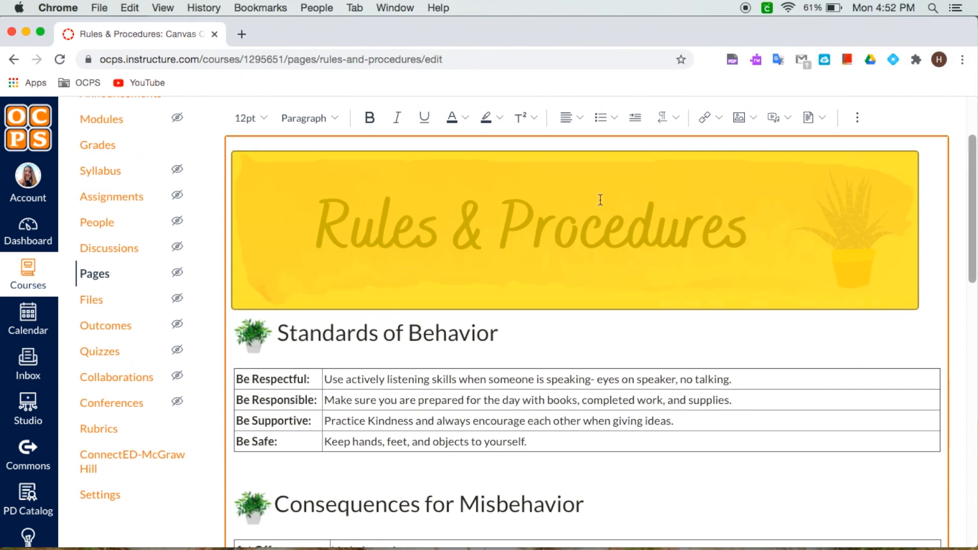
left_click(580, 117)
left_click(623, 148)
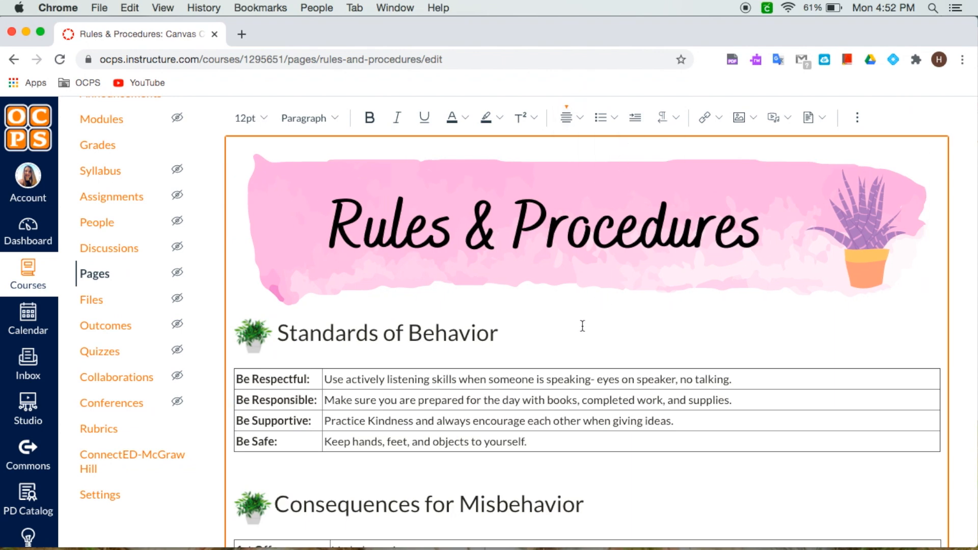
Step: Replace the green plant icon before Standards of Behavior with the Accents.png course image
scroll(582, 326, "down", 1)
left_click(253, 322)
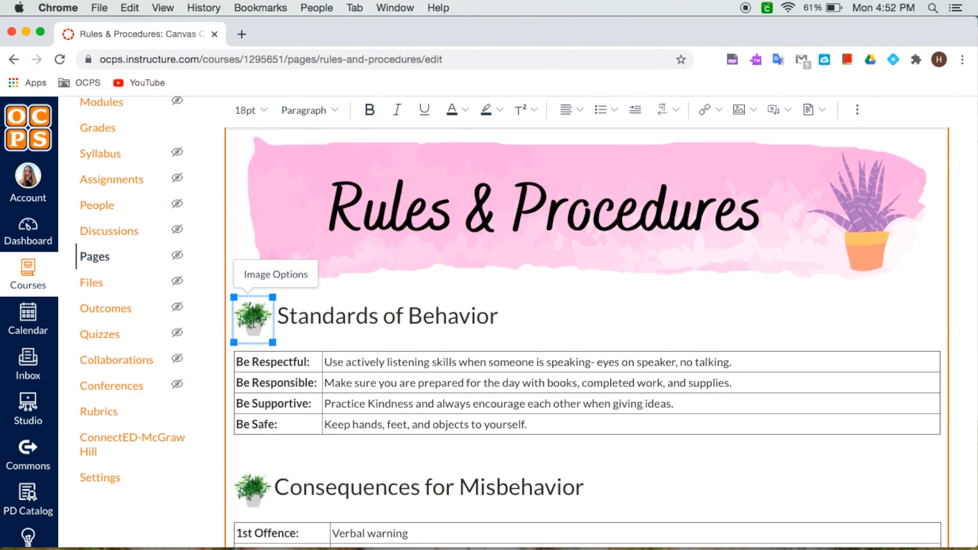
key("BackSpace")
left_click(753, 110)
left_click(770, 160)
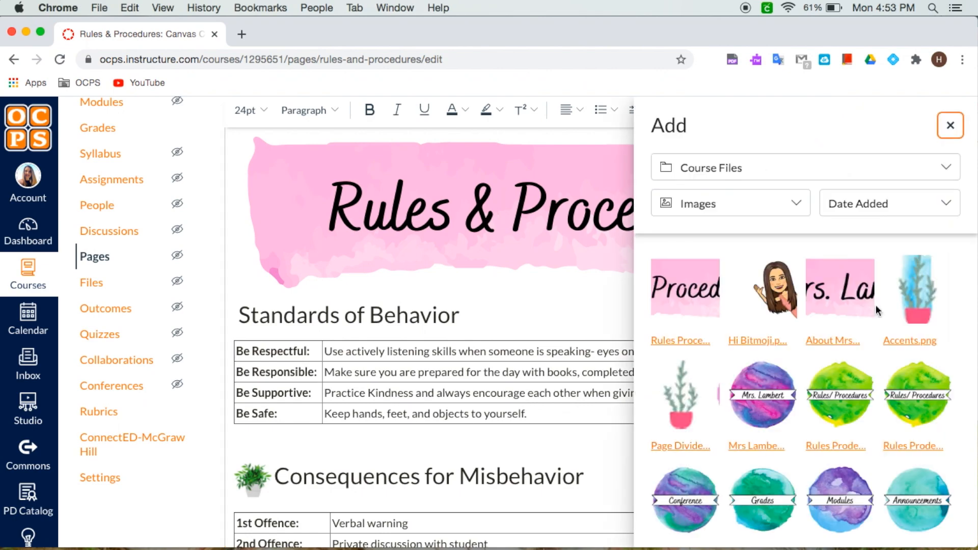
left_click(919, 289)
Step: Replace the green plant icon before Consequences for Misbehavior with the Accents.png course image
scroll(408, 308, "down", 3)
left_click(257, 309)
key("BackSpace")
left_click(754, 110)
left_click(770, 160)
left_click(918, 289)
Step: Replace the green plant icon before Procedures with the Accents.png course image
scroll(414, 380, "down", 4)
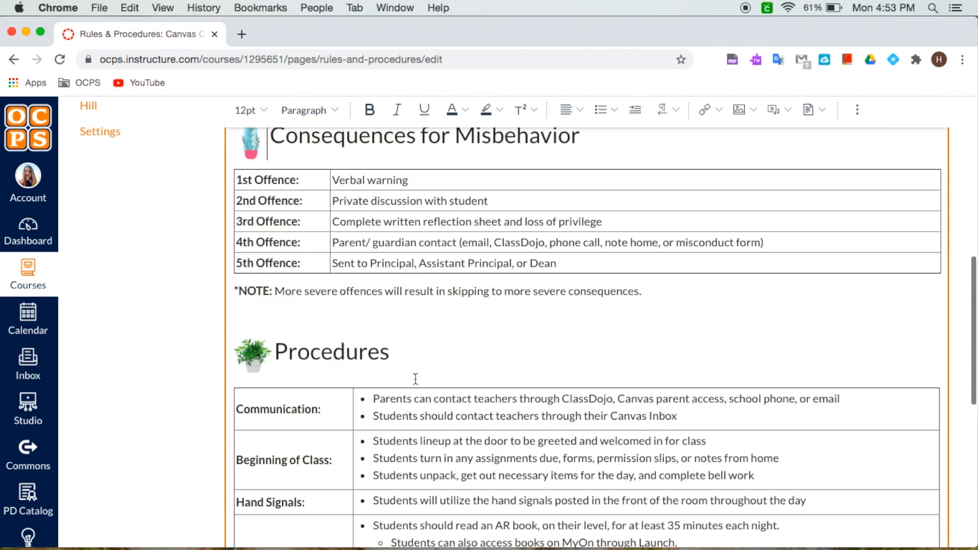
left_click(255, 344)
key("BackSpace")
left_click(750, 109)
left_click(675, 416)
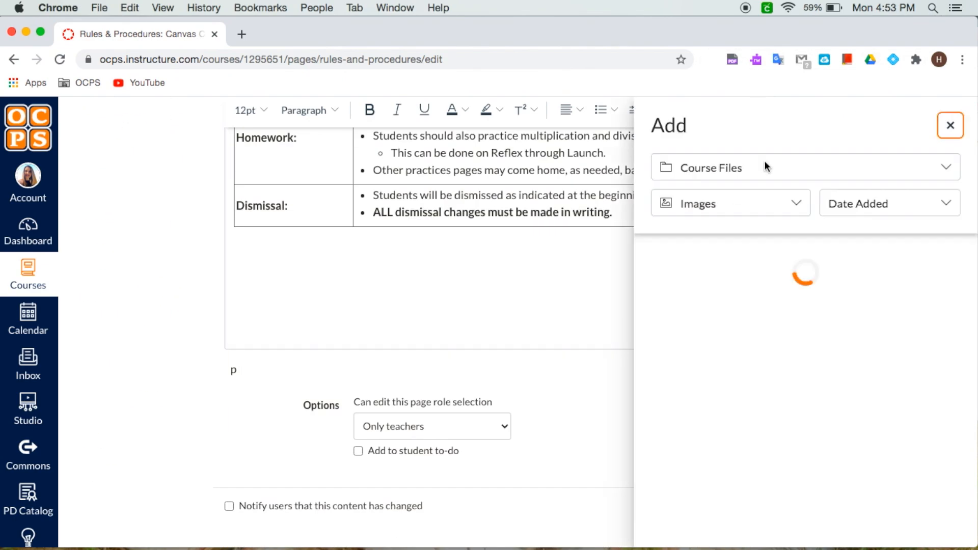
Step: Scroll through the edited Rules & Procedures page to check the new icons and divider
scroll(686, 416, "down", 3)
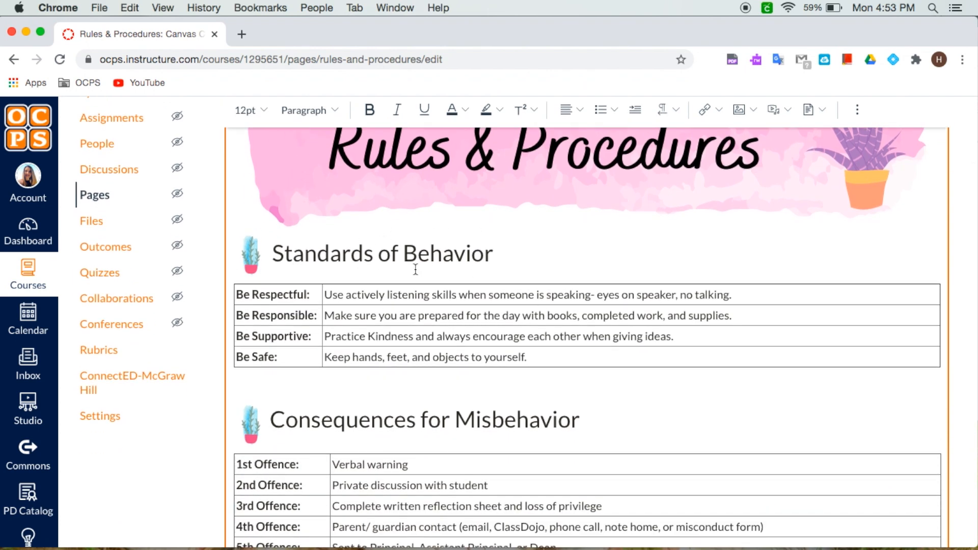
scroll(441, 298, "down", 4)
scroll(323, 338, "down", 2)
scroll(327, 338, "down", 6)
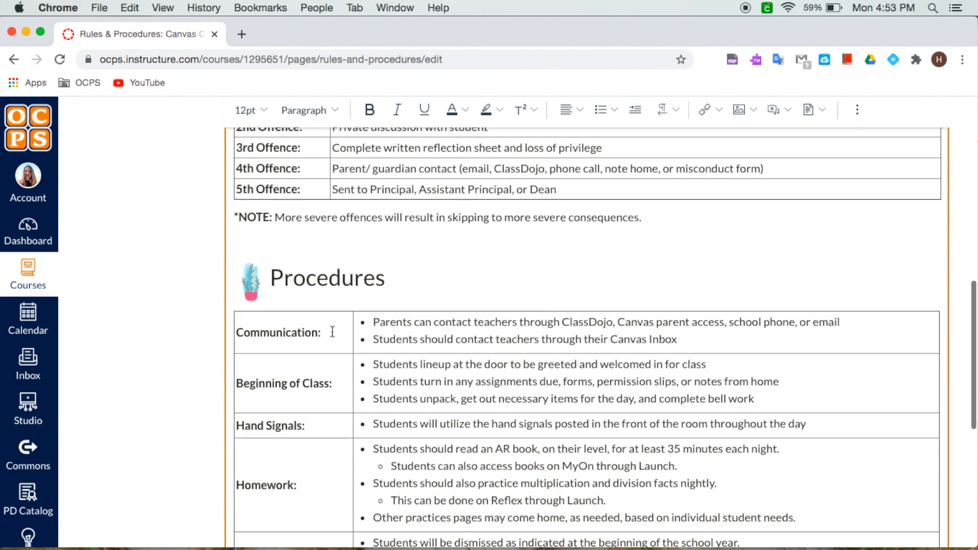
scroll(328, 336, "down", 3)
scroll(332, 332, "down", 1)
scroll(519, 399, "up", 7)
scroll(519, 398, "up", 1)
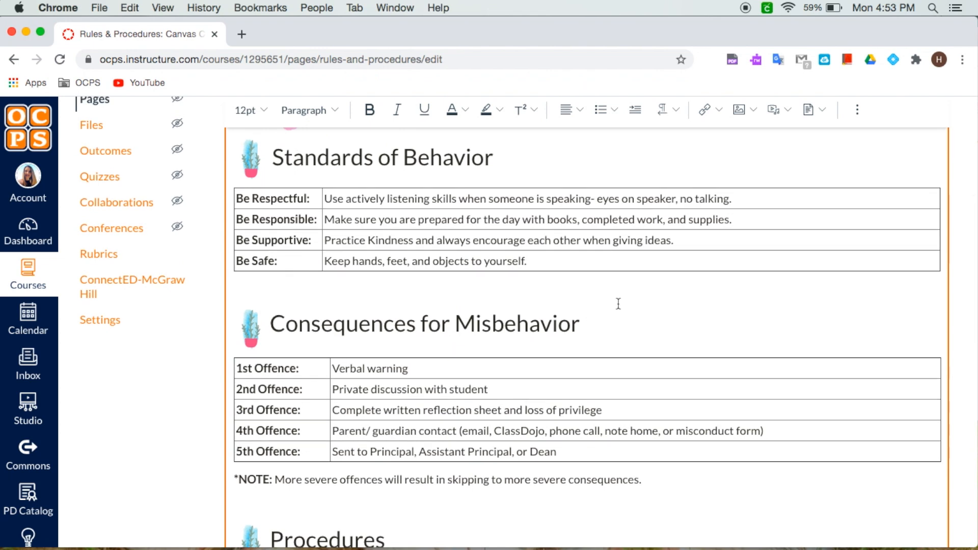
scroll(631, 294, "up", 2)
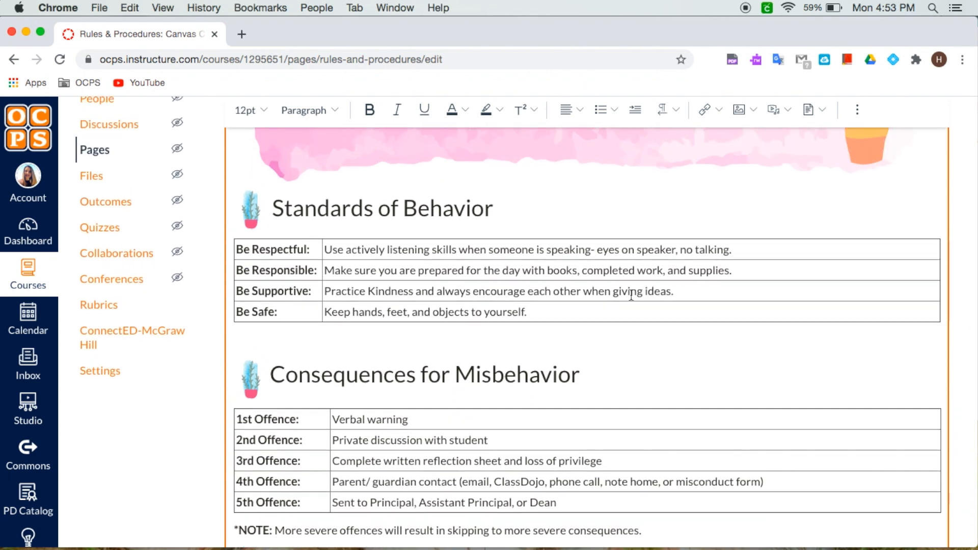
scroll(631, 296, "down", 2)
scroll(631, 295, "down", 3)
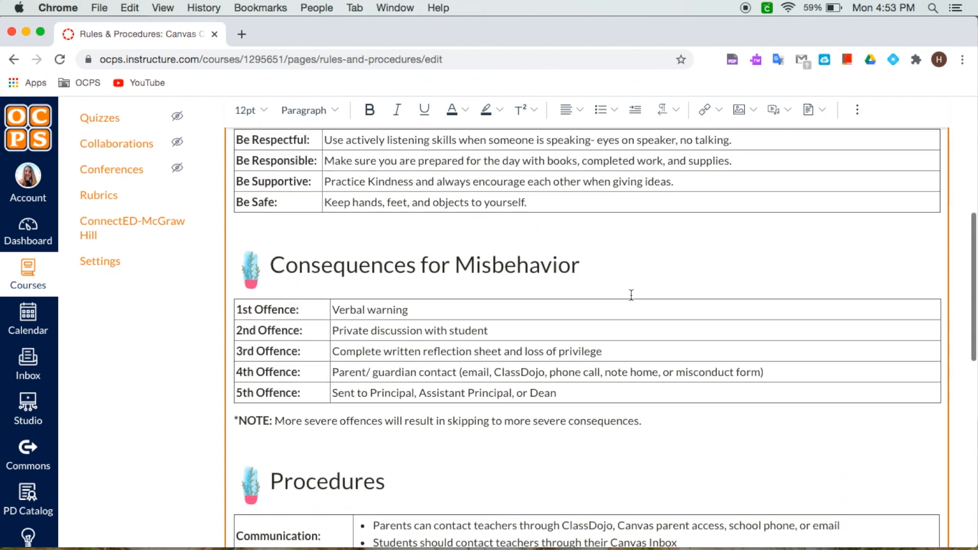
scroll(631, 295, "down", 4)
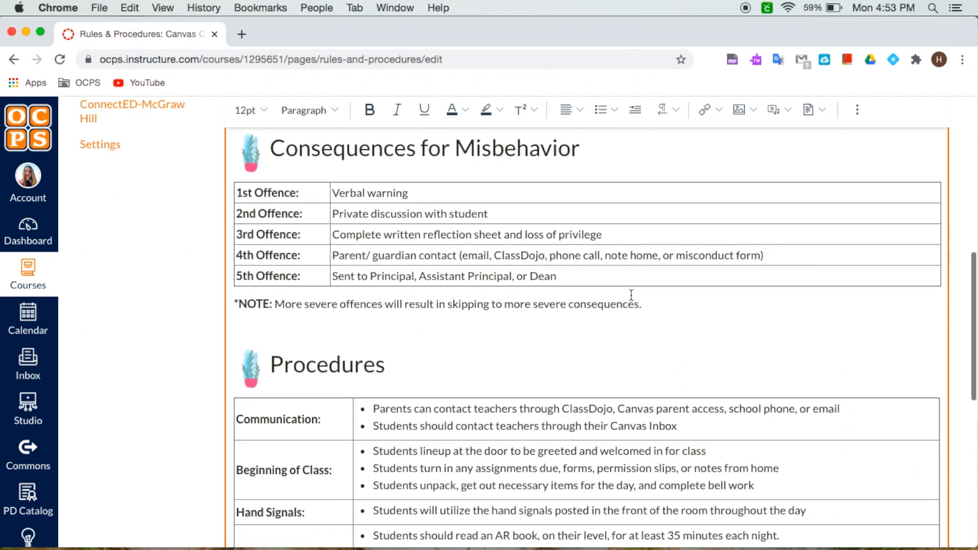
scroll(631, 295, "down", 15)
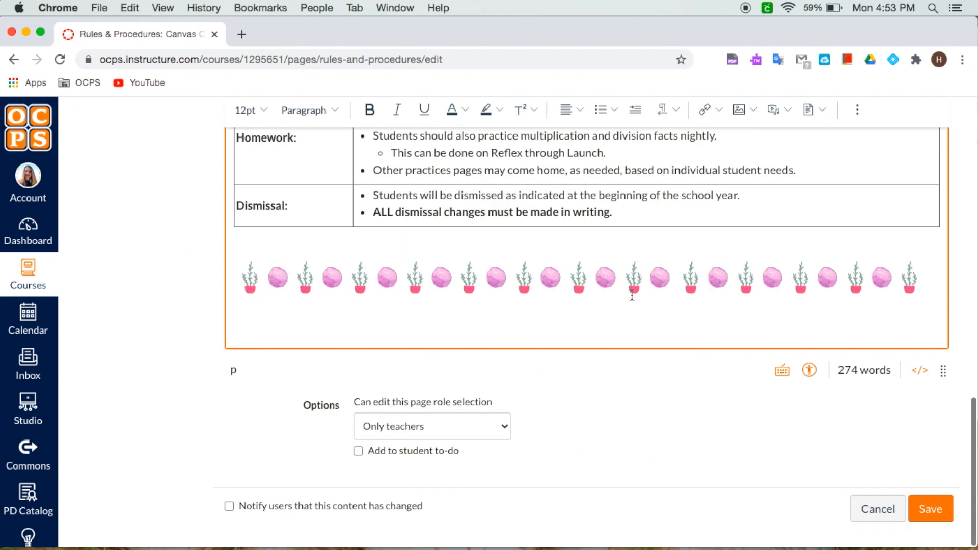
Step: Save the Rules & Procedures page, then open the Welcome page from the pages list
left_click(925, 520)
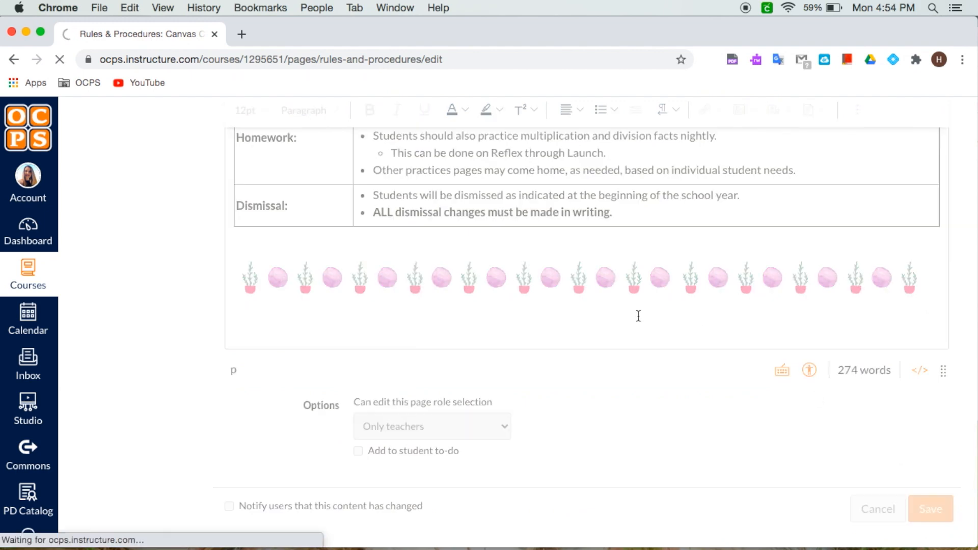
left_click(247, 184)
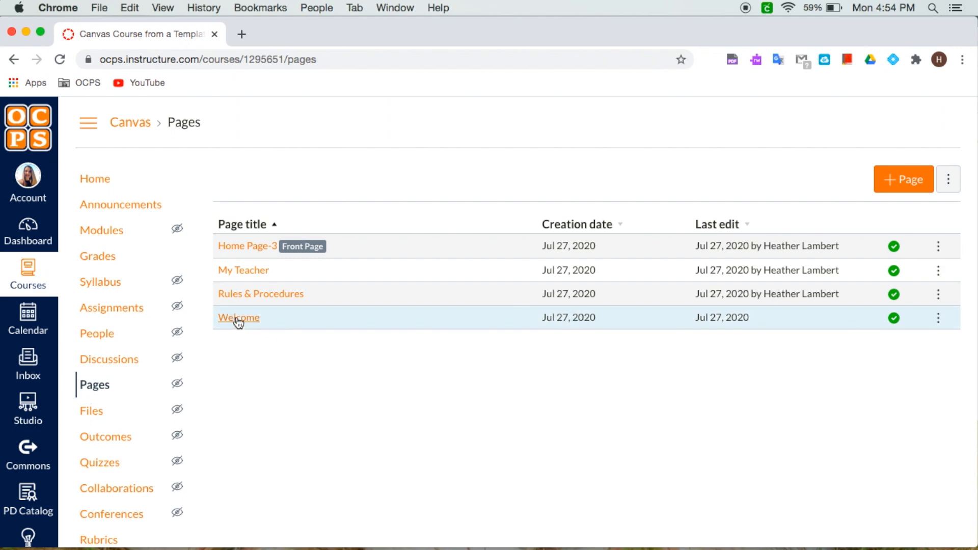
left_click(238, 319)
scroll(606, 382, "down", 5)
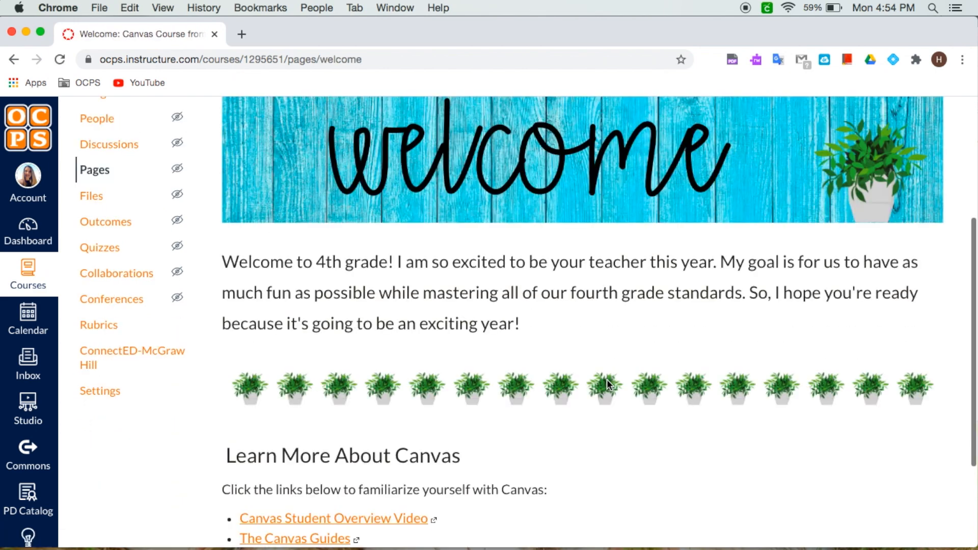
scroll(607, 382, "up", 2)
scroll(607, 381, "down", 5)
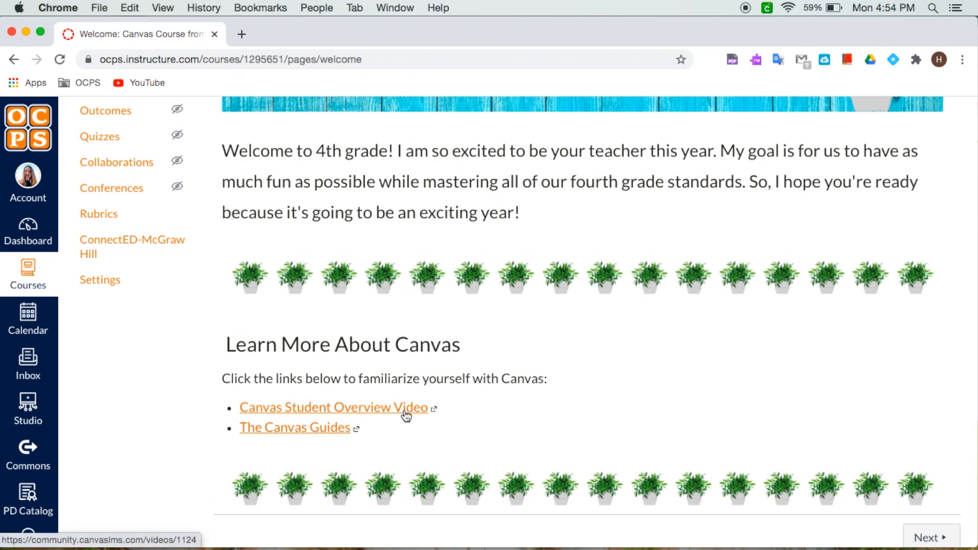
scroll(606, 382, "up", 3)
scroll(606, 382, "up", 5)
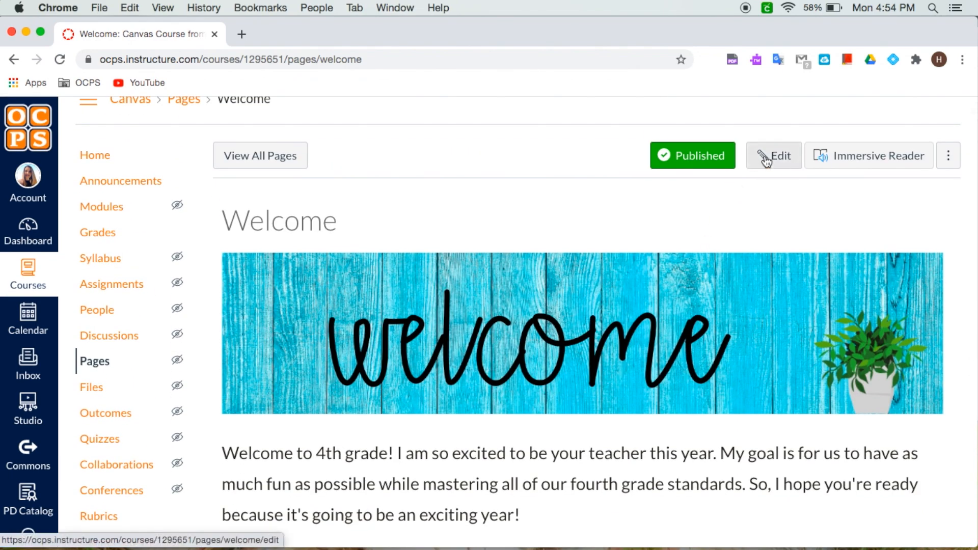
Step: Edit the Welcome page to use the pink watercolor Welcome banner and succulent dividers, then save the page
left_click(769, 157)
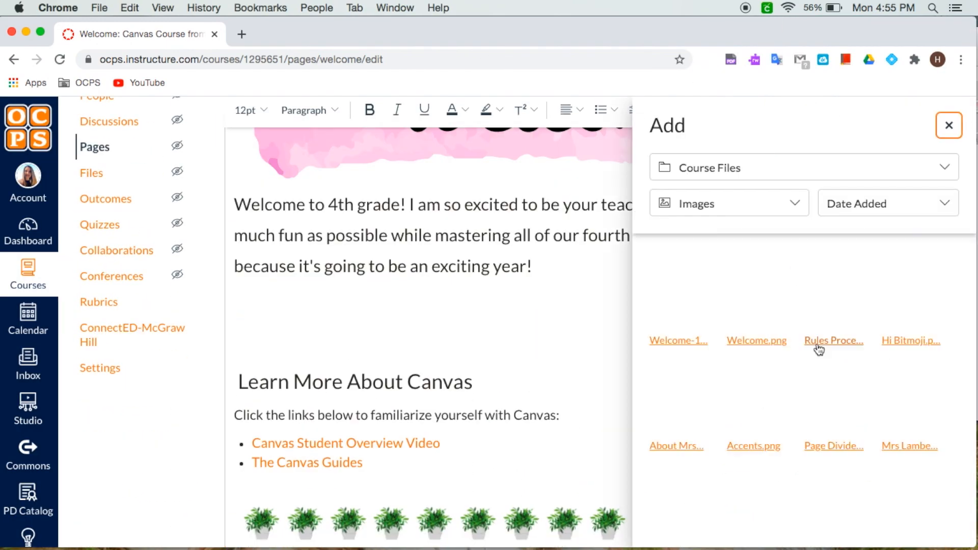
left_click(817, 345)
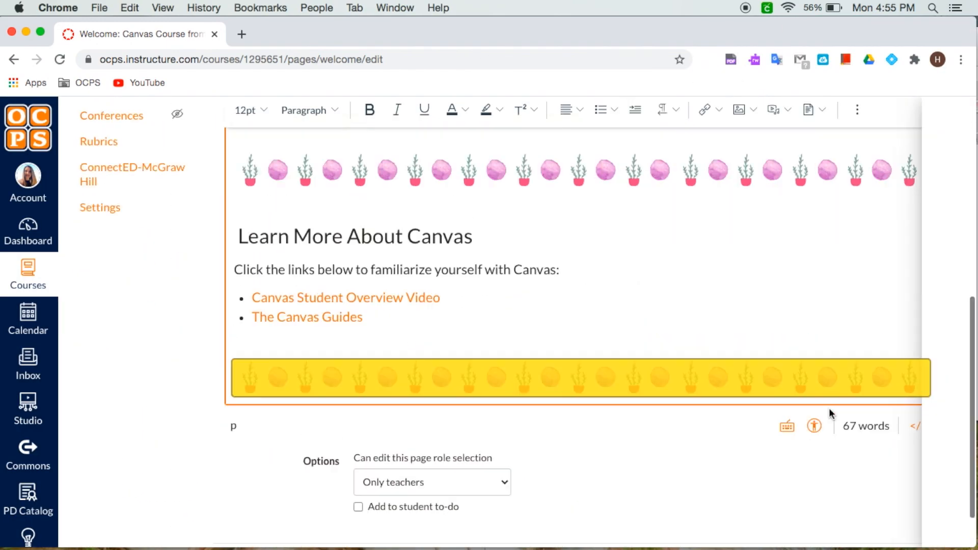
scroll(491, 309, "up", 6)
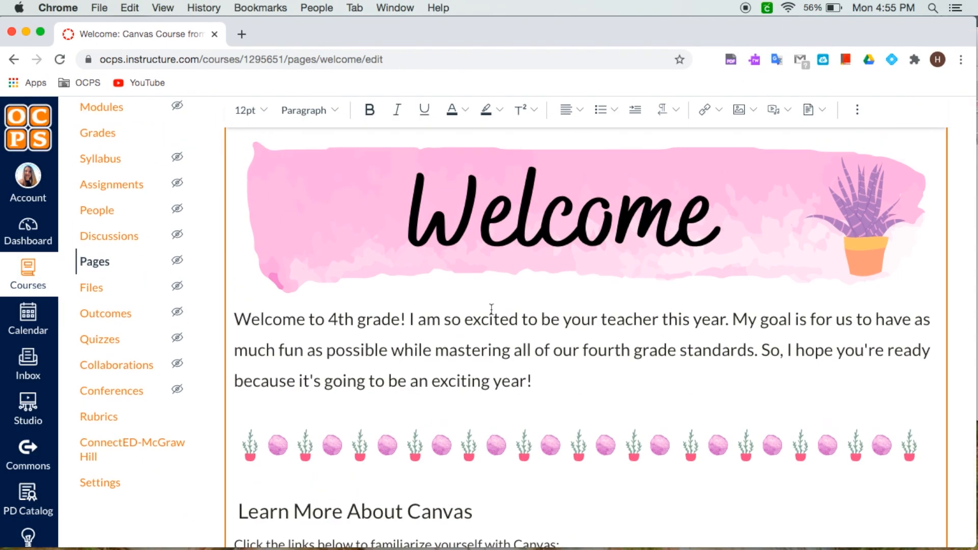
scroll(491, 309, "down", 5)
scroll(492, 309, "up", 5)
scroll(491, 309, "down", 1)
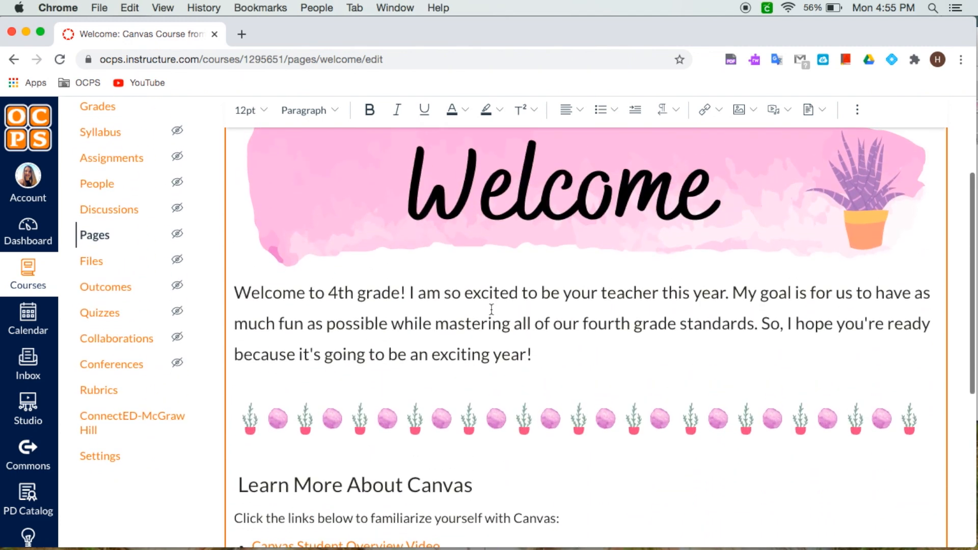
left_click(240, 271)
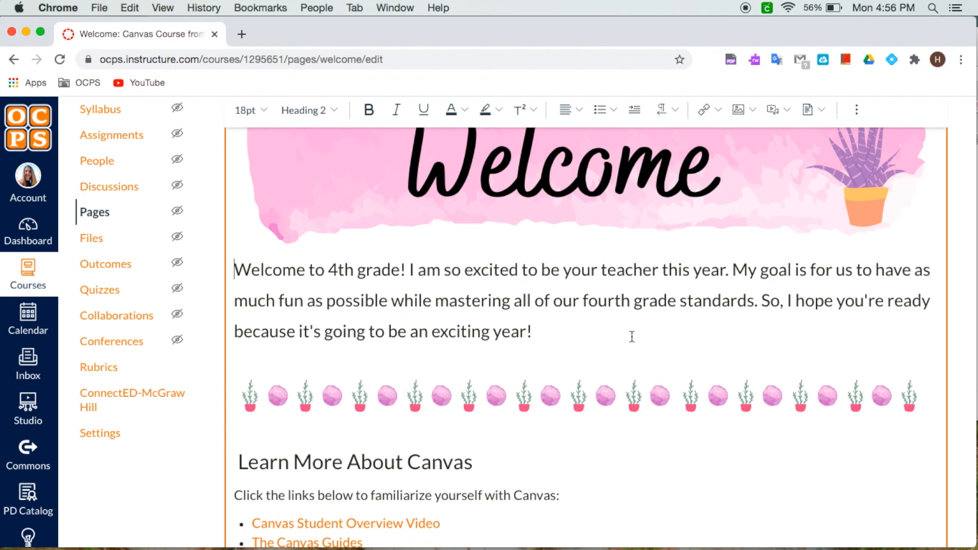
scroll(631, 337, "down", 5)
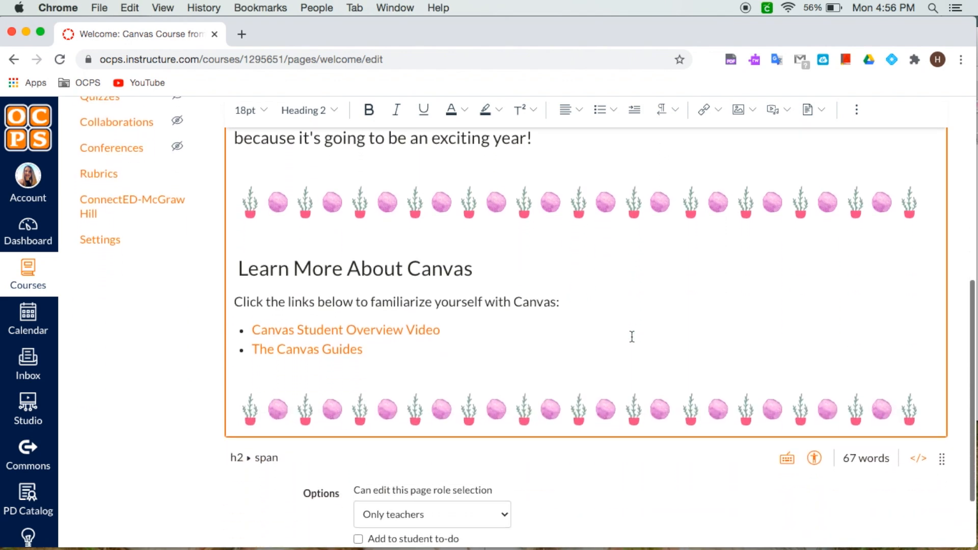
left_click(928, 514)
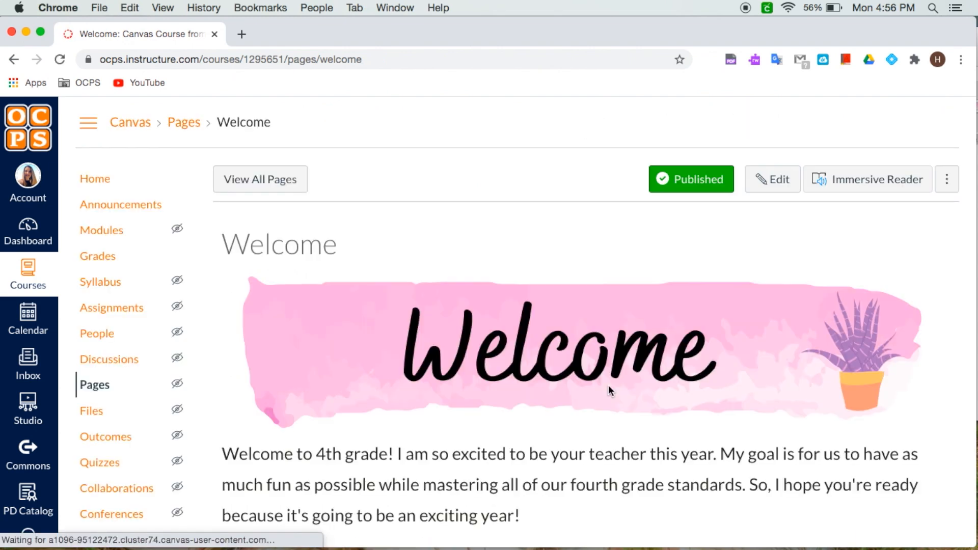
Step: In course settings, upload the watercolor Math image from the succulent folder as the course card image and update course details
left_click(255, 179)
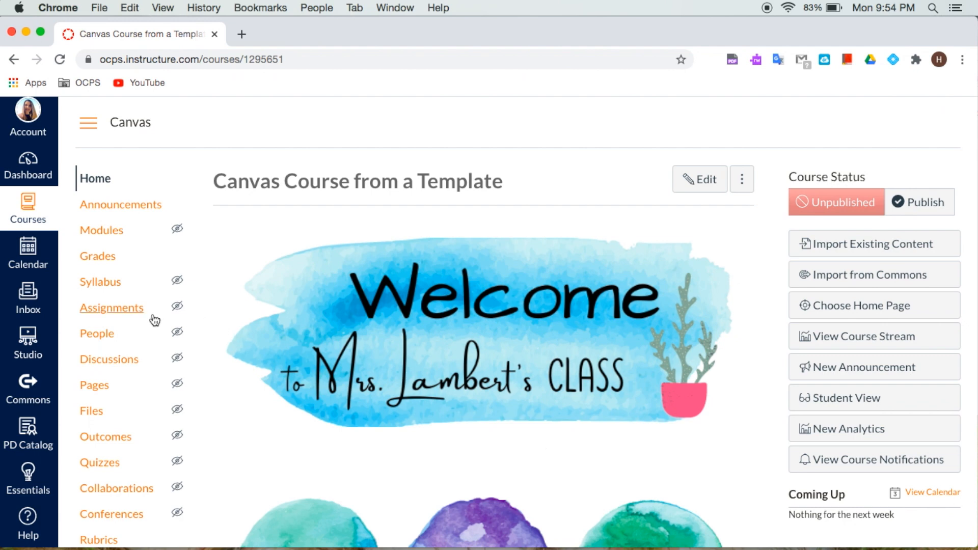
scroll(150, 344, "down", 5)
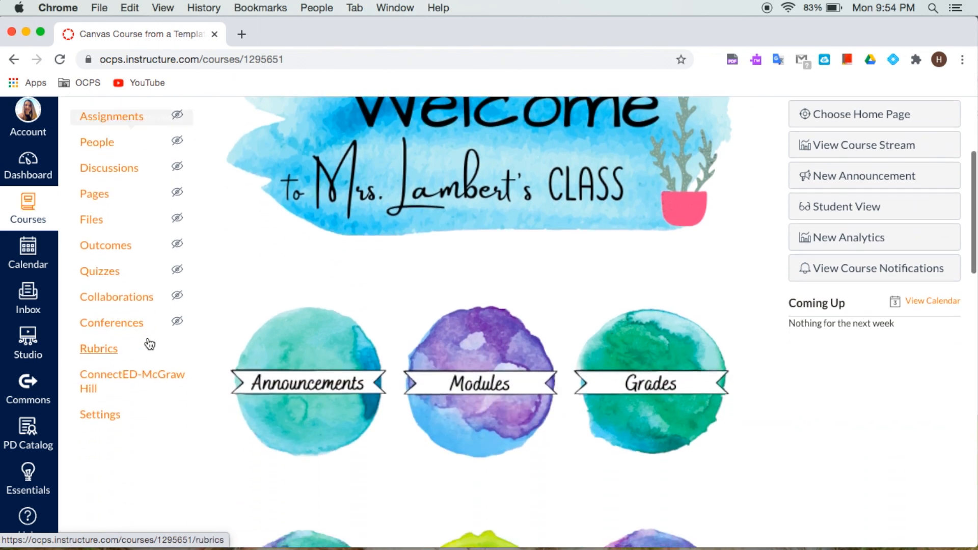
left_click(108, 417)
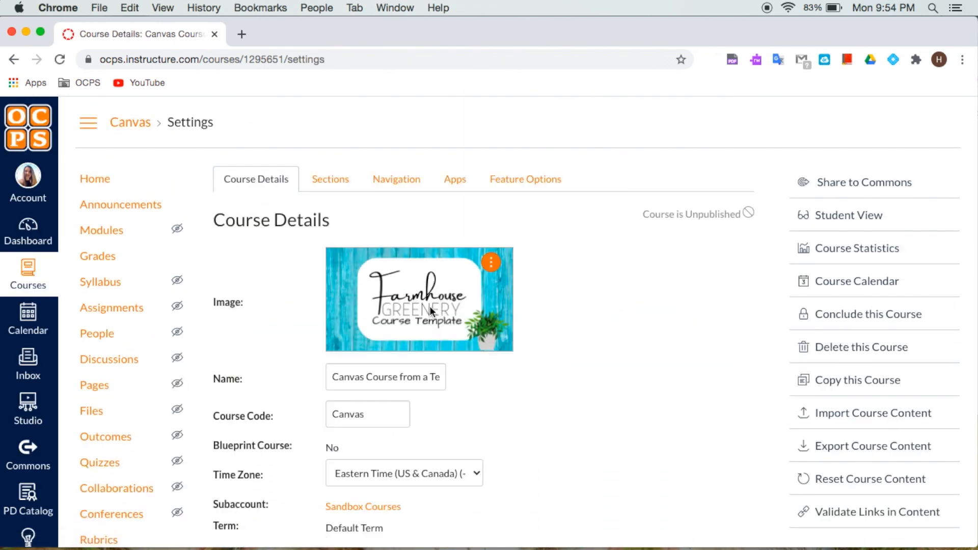
scroll(481, 368, "down", 1)
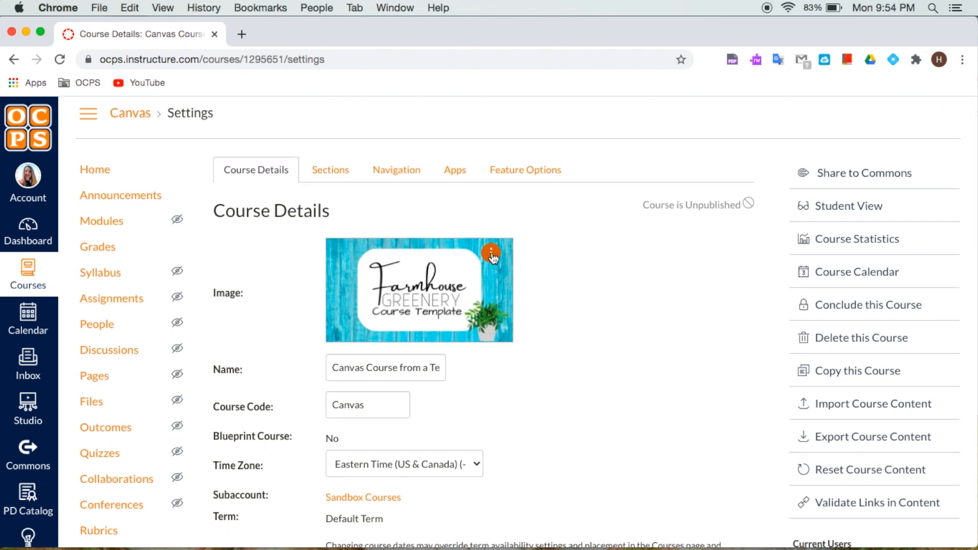
left_click(492, 254)
left_click(503, 311)
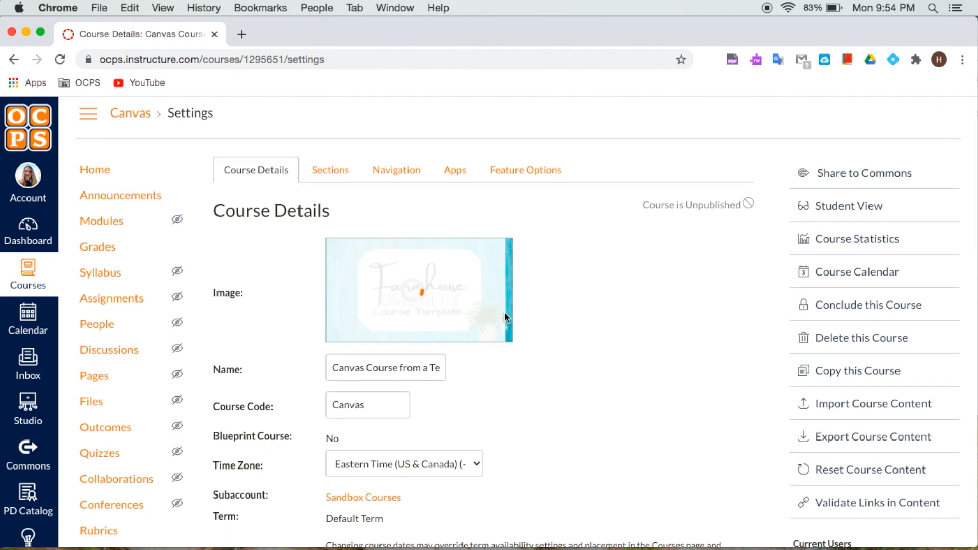
left_click(417, 289)
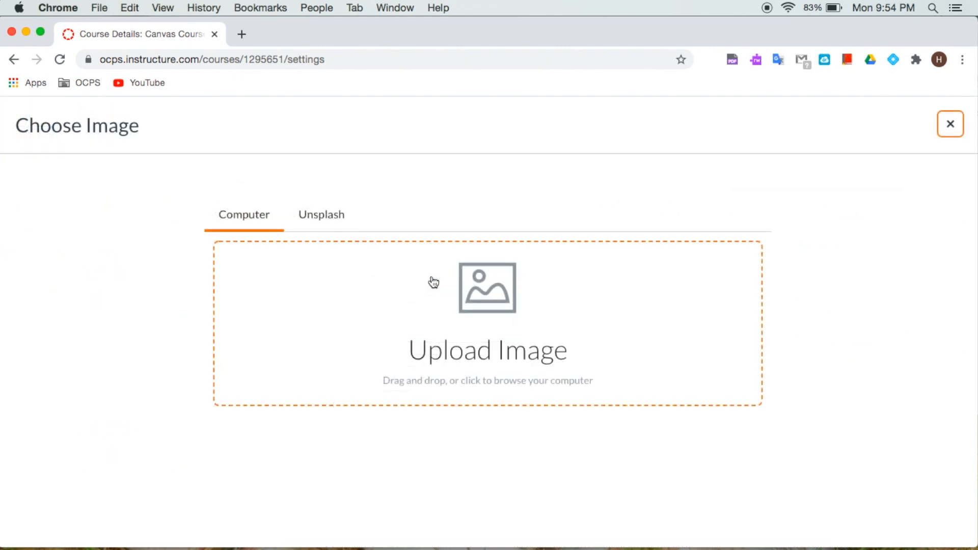
left_click_drag(974, 275, 760, 256)
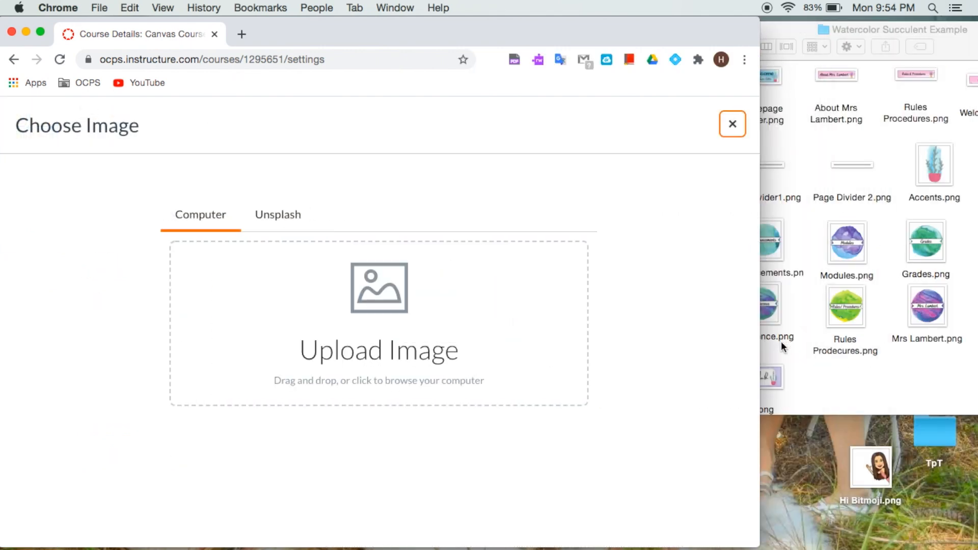
left_click_drag(773, 371, 424, 333)
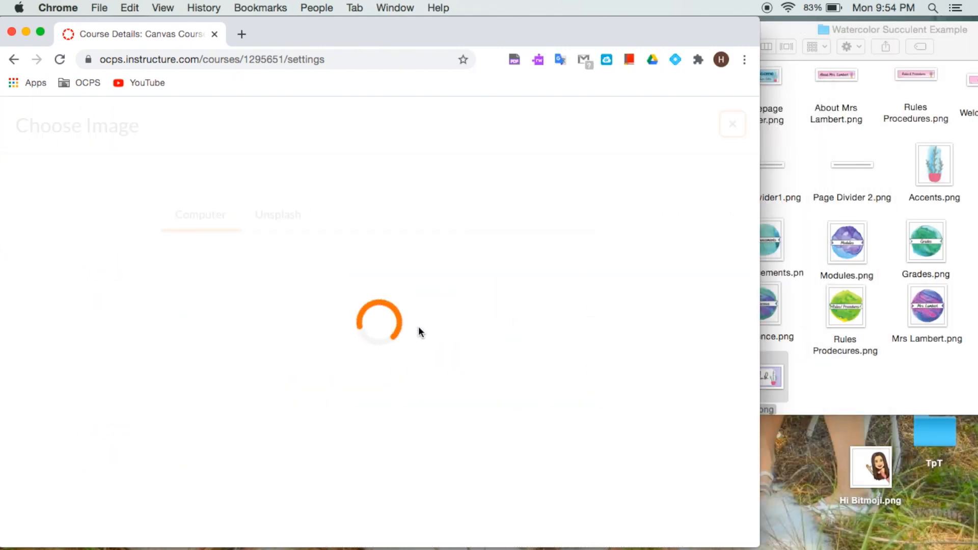
left_click_drag(760, 312, 975, 394)
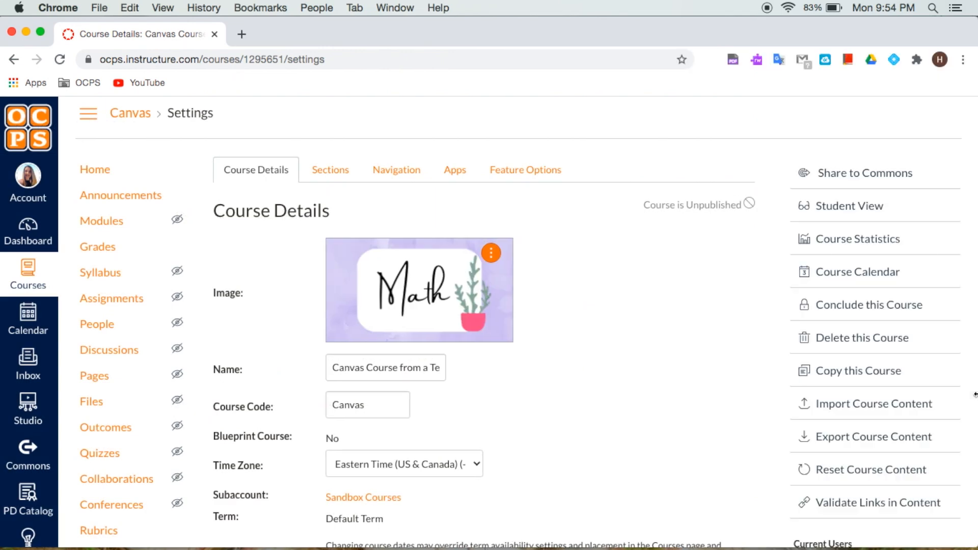
scroll(548, 423, "down", 12)
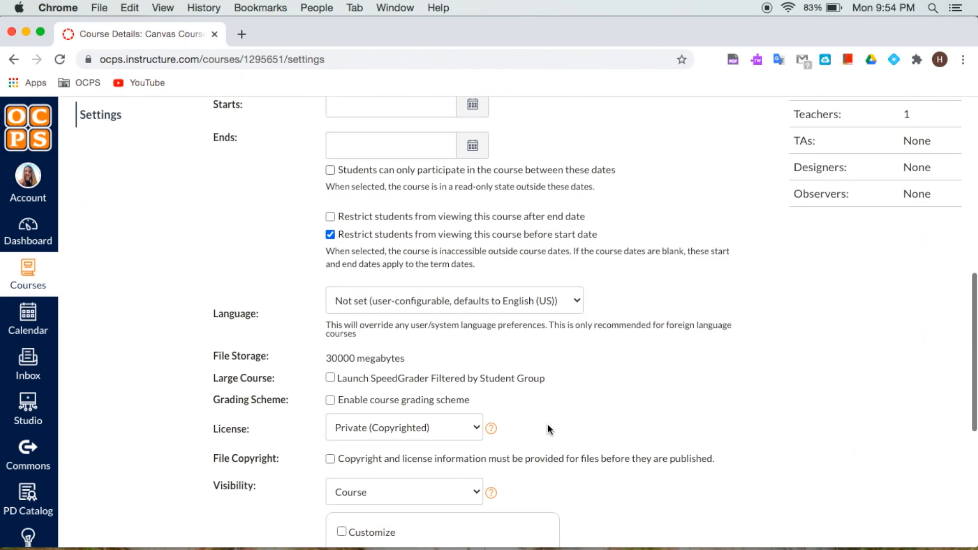
scroll(547, 429, "down", 4)
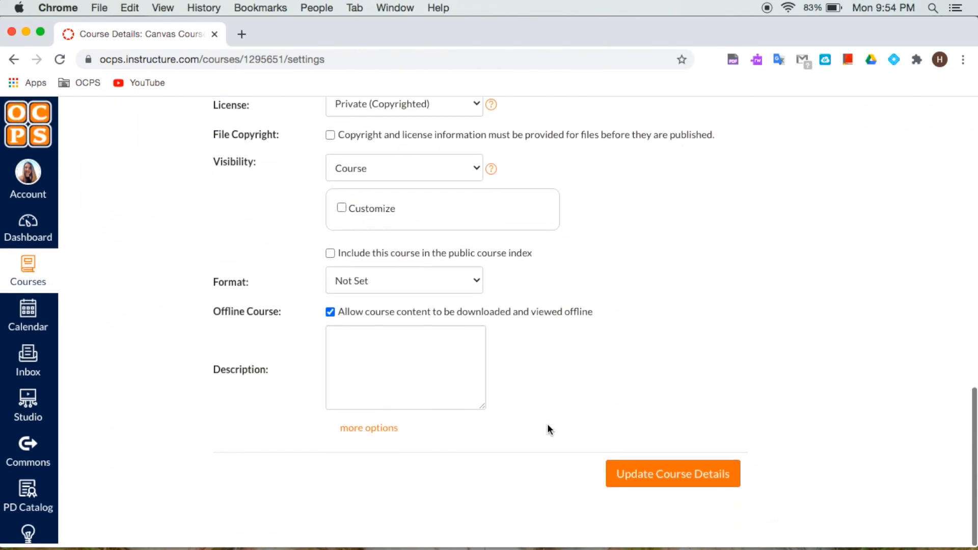
left_click(657, 486)
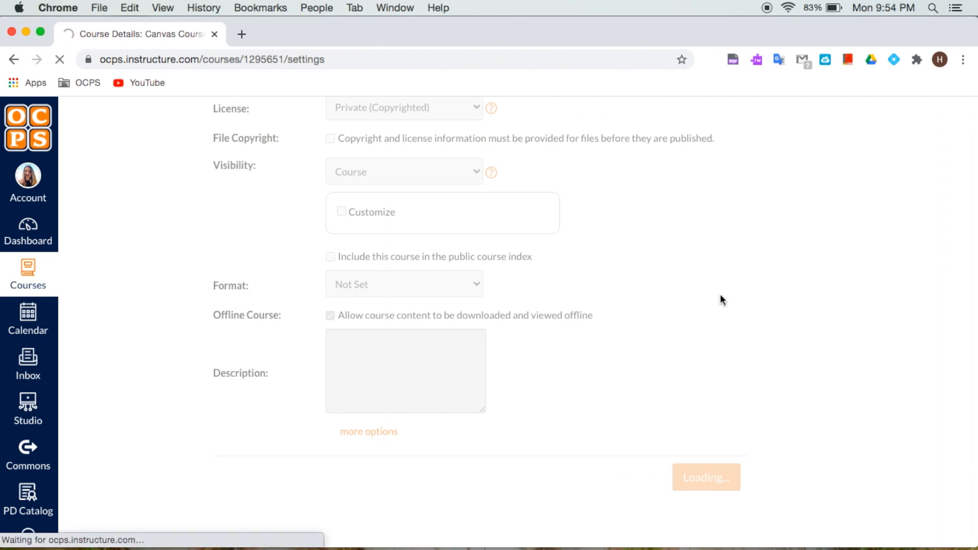
Step: View the course card on the Dashboard, then reopen the Canvas Course from a Template course home page
left_click(94, 177)
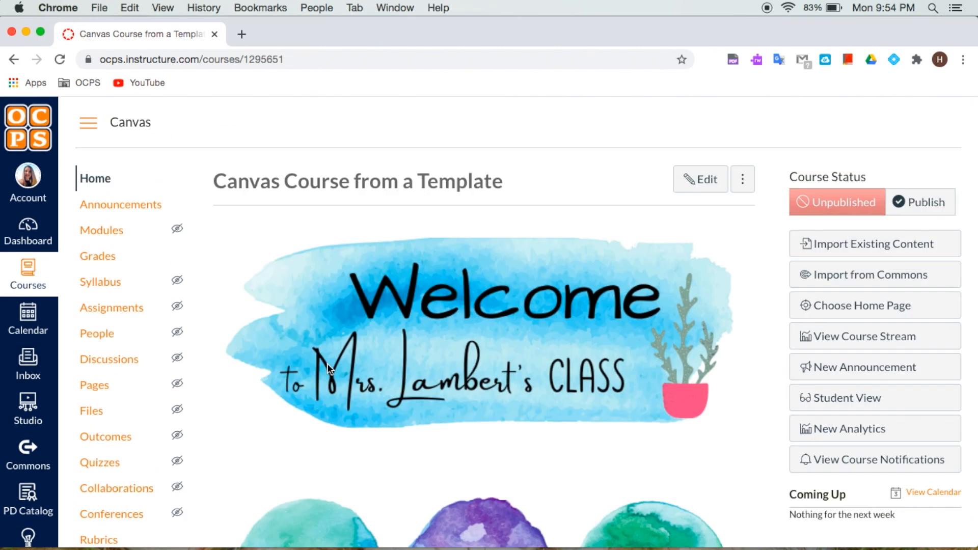
left_click(28, 232)
scroll(28, 316, "down", 1)
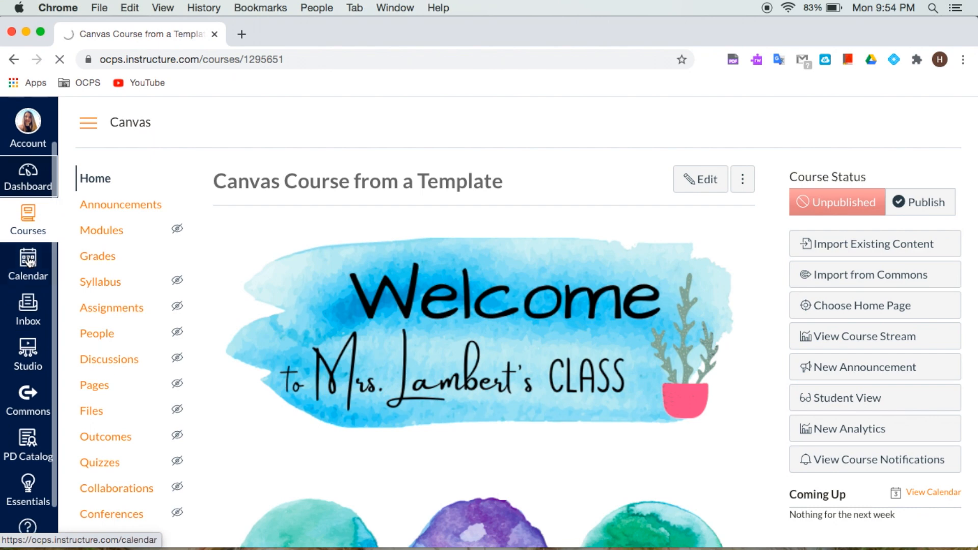
scroll(302, 348, "down", 3)
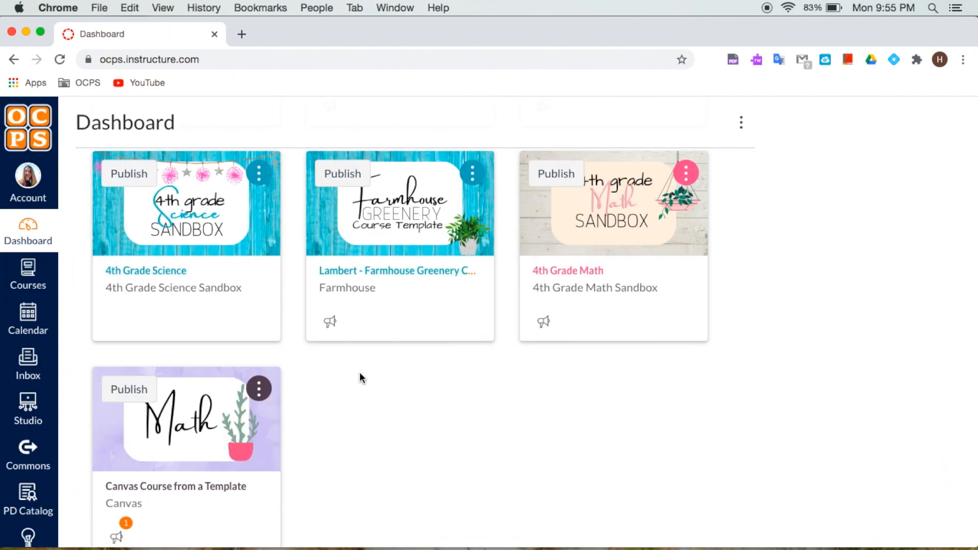
scroll(360, 375, "down", 2)
left_click(179, 415)
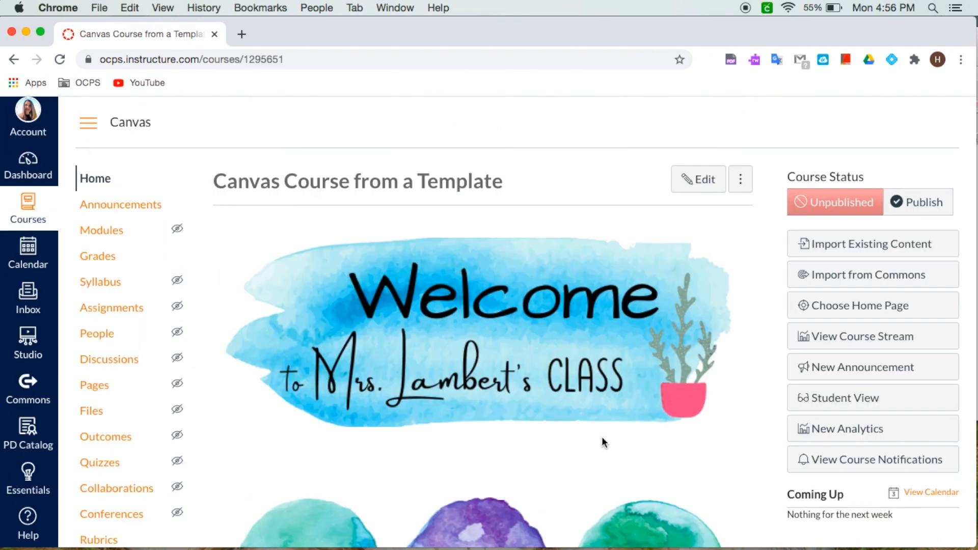